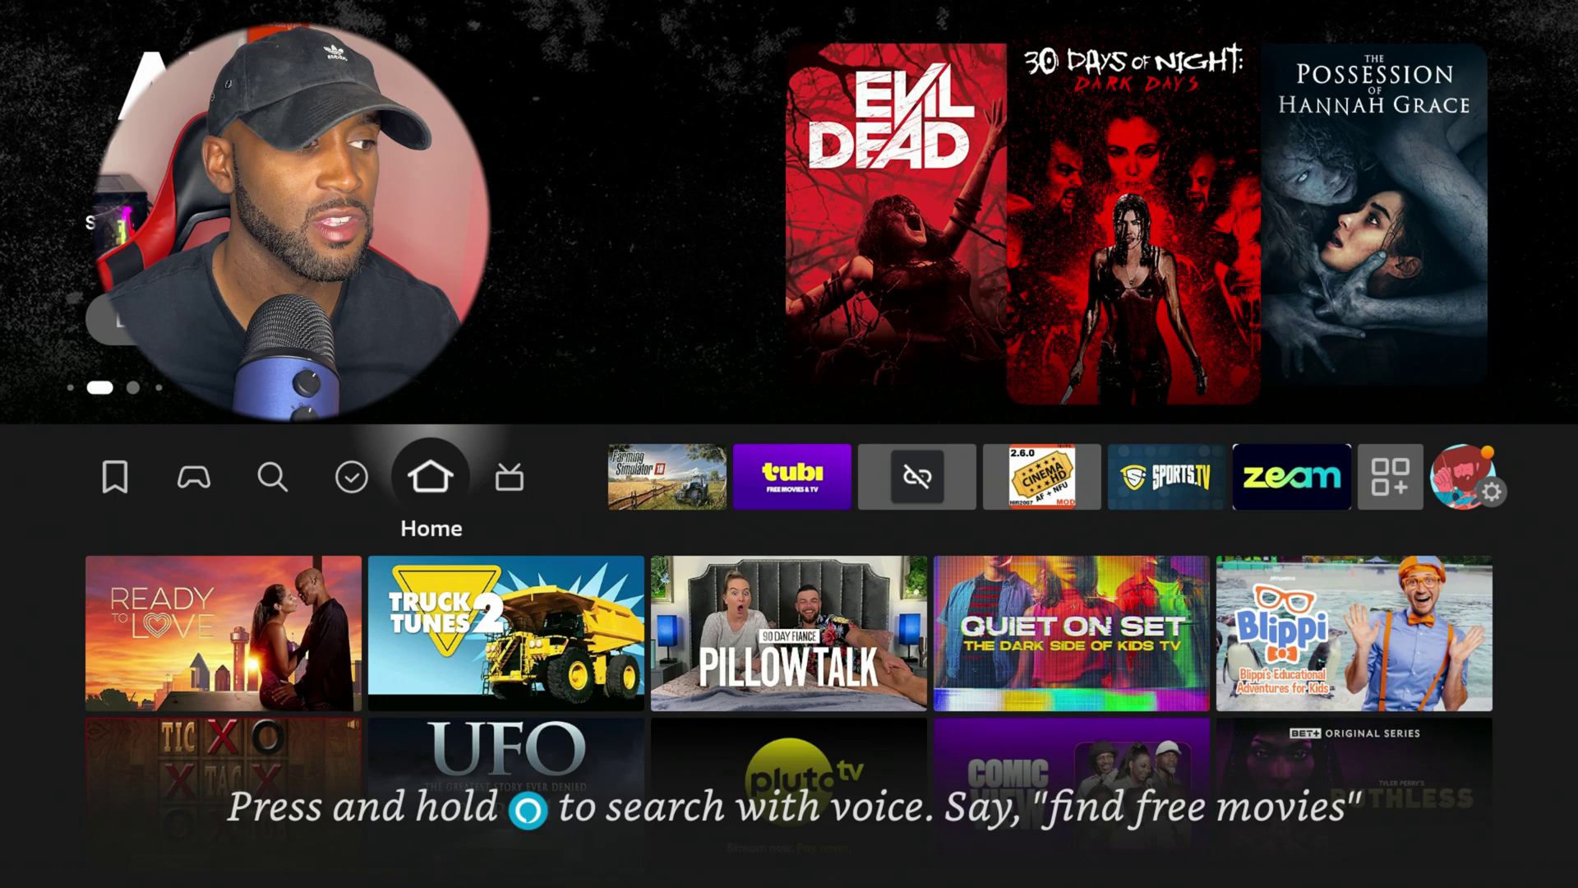
Open the About device page under My Fire TV settings
key(Right)
key(Right)
key(Right)
key(Right)
key(Right)
key(Right)
key(Right)
key(Right)
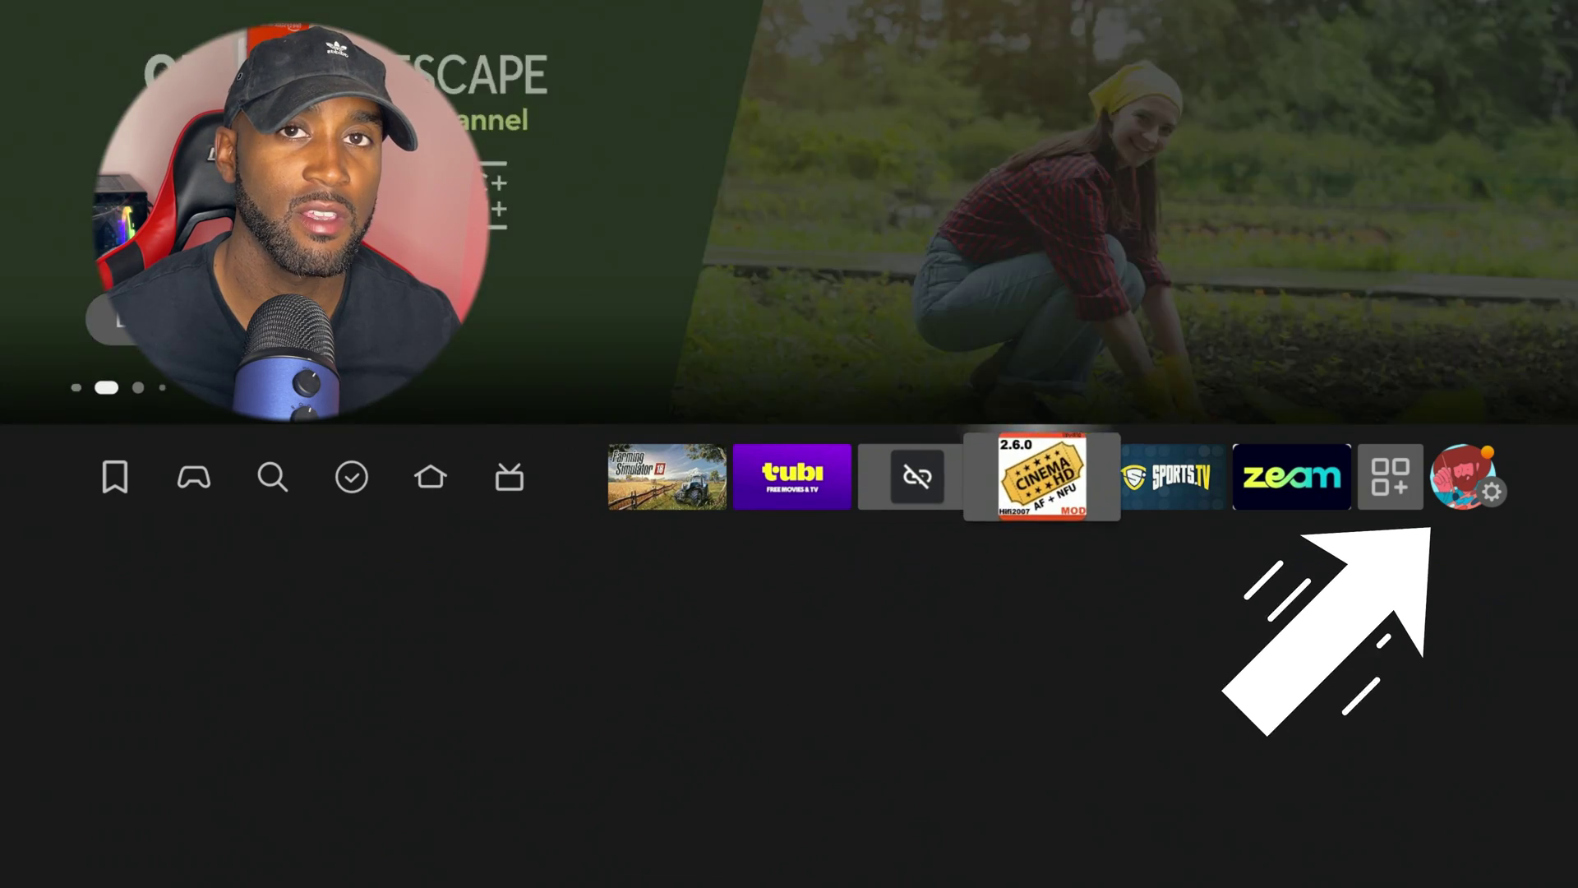
key(Right)
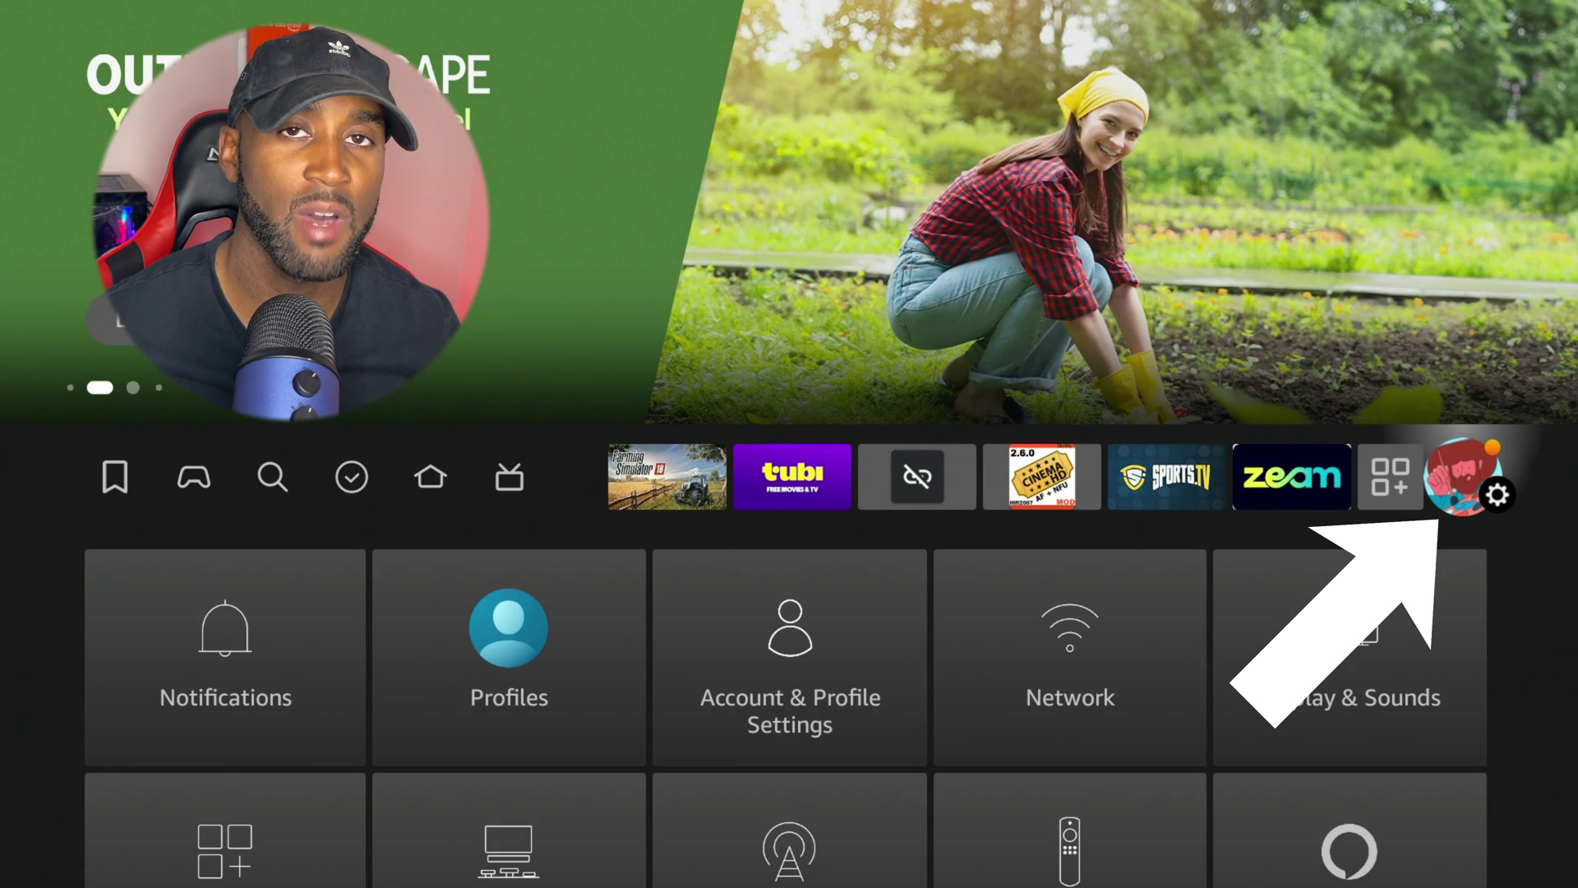
key(Down)
key(Down)
key(Down)
key(Right)
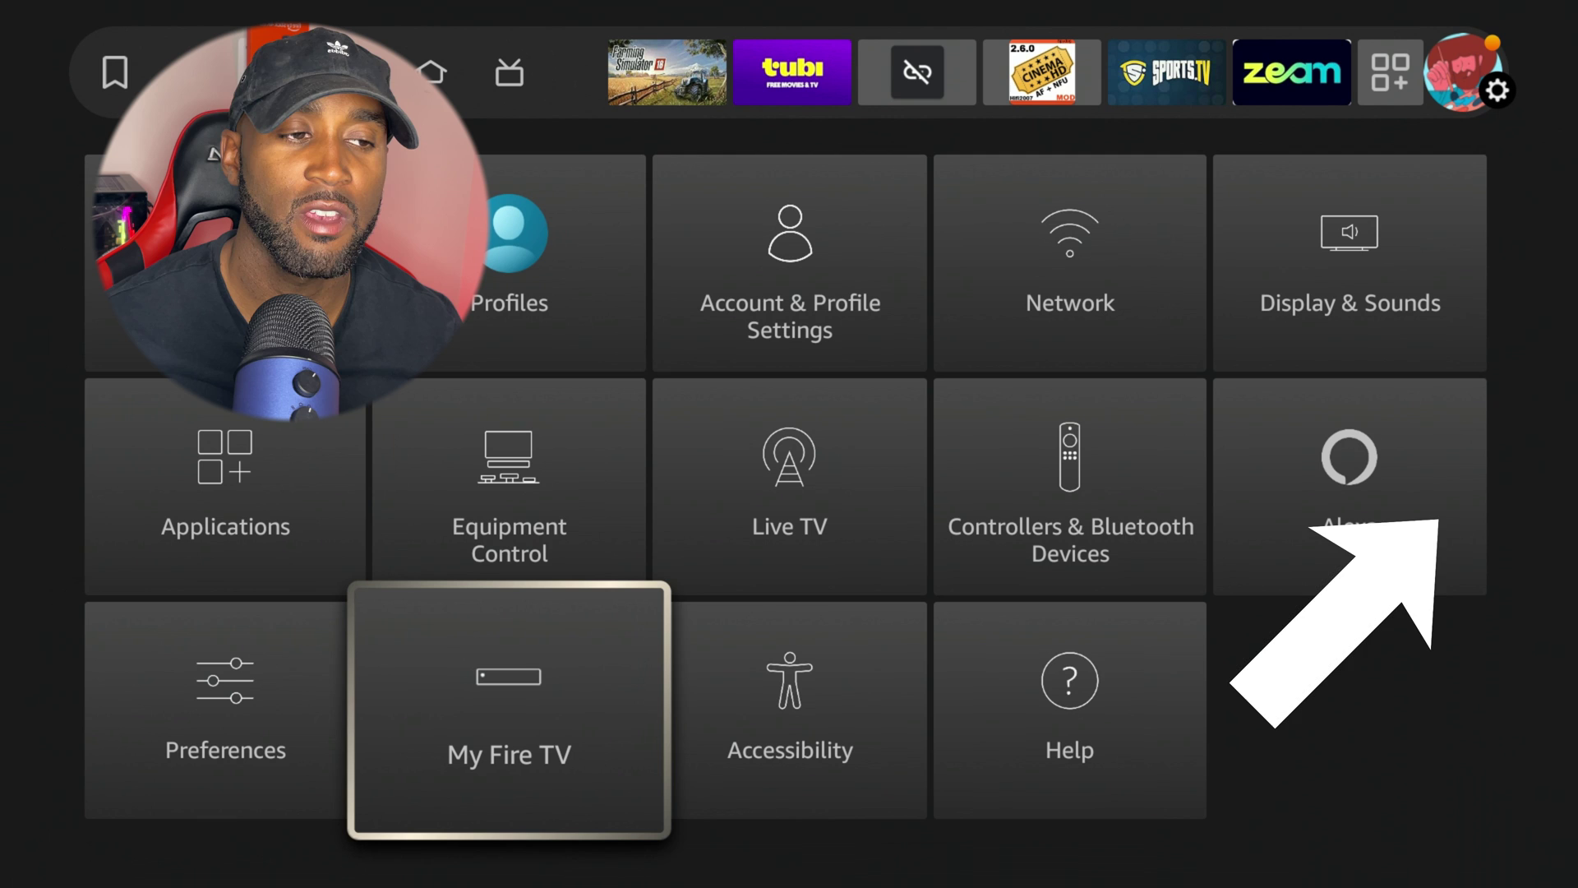
key(Return)
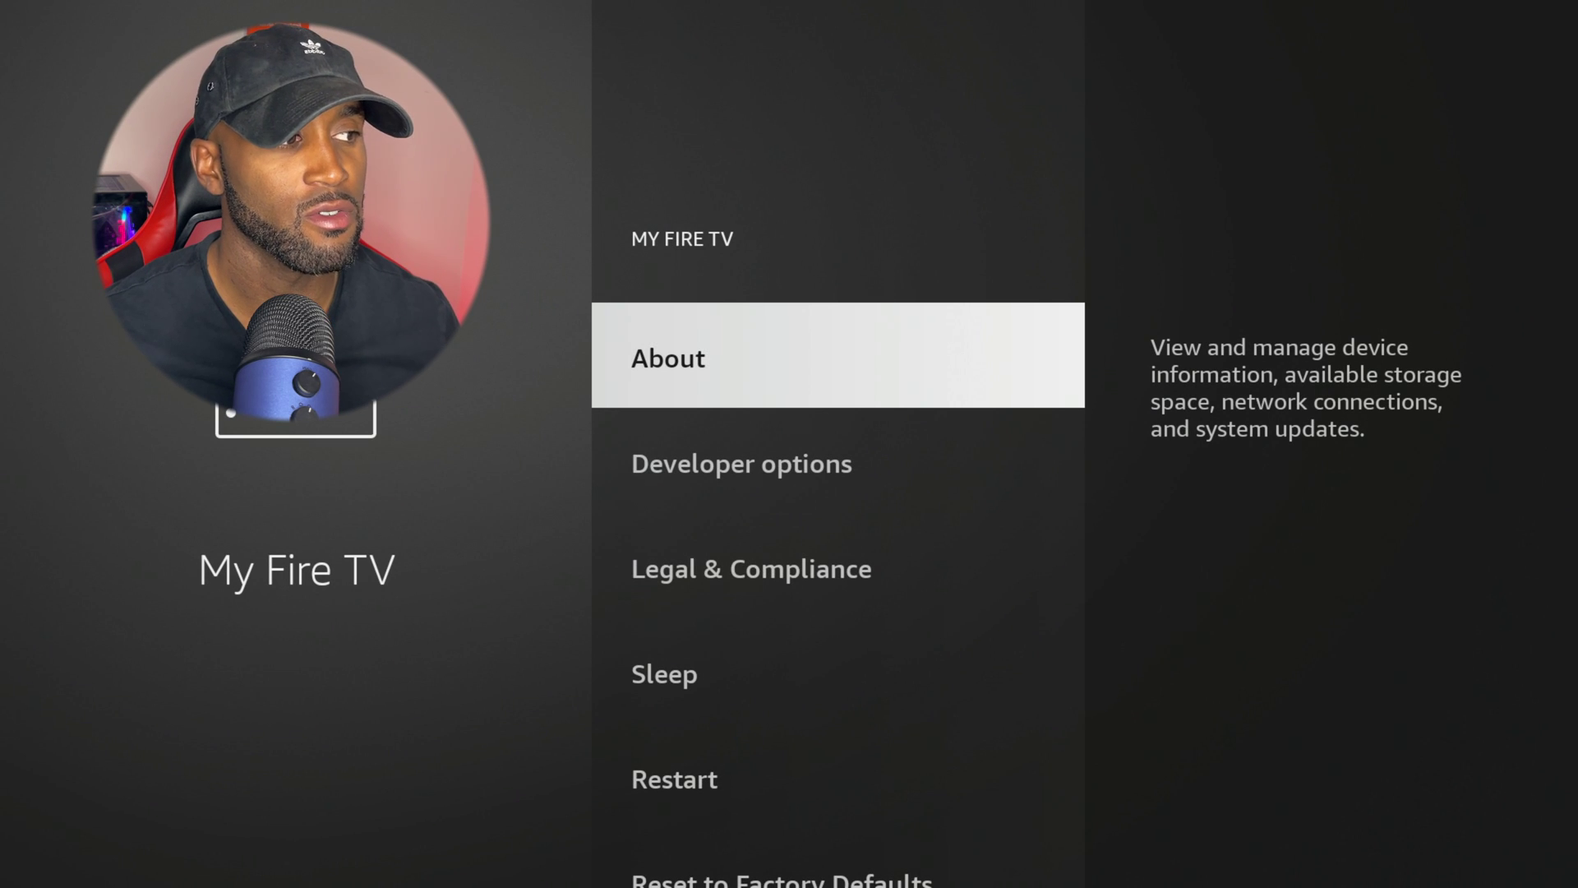
key(Return)
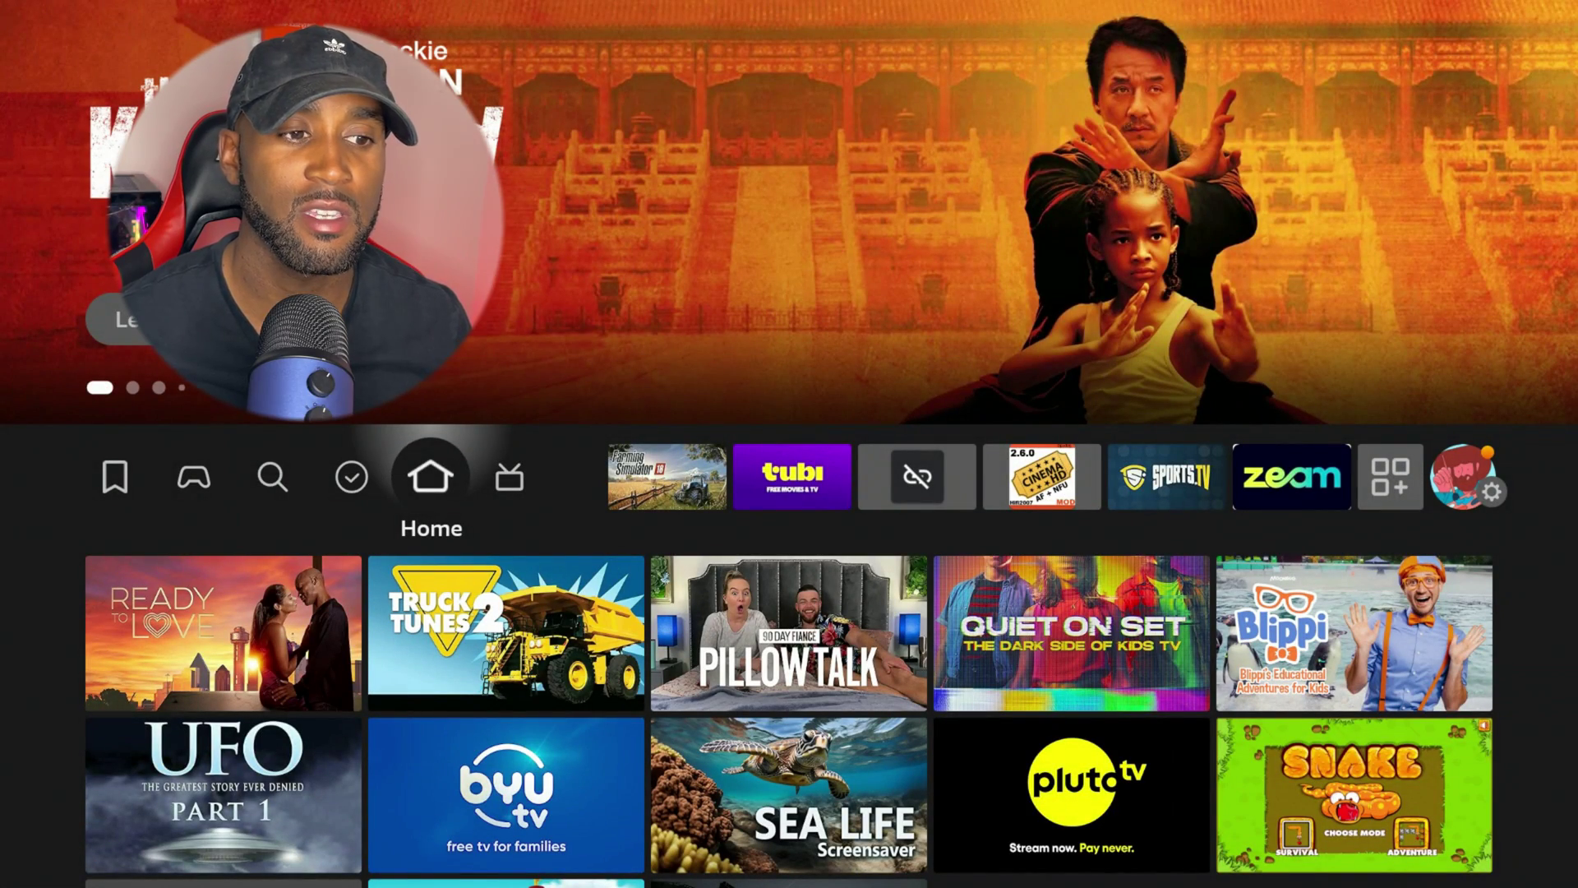
Launch Wolf Launcher from Recently used apps and browse its Applications grid
key(Down)
key(Down)
key(Down)
key(Down)
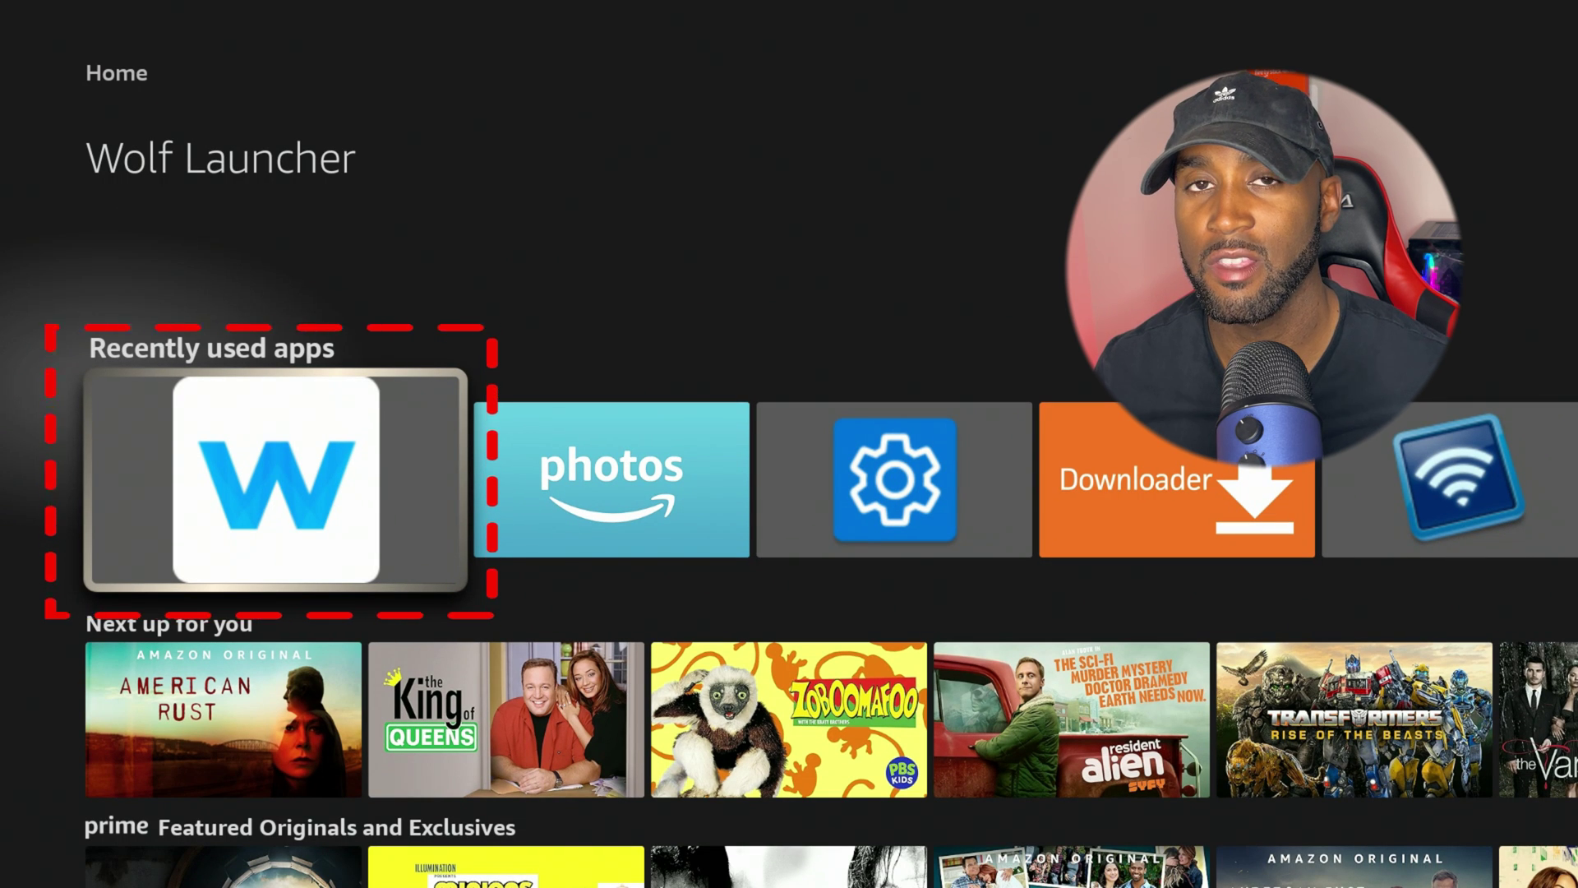
key(Return)
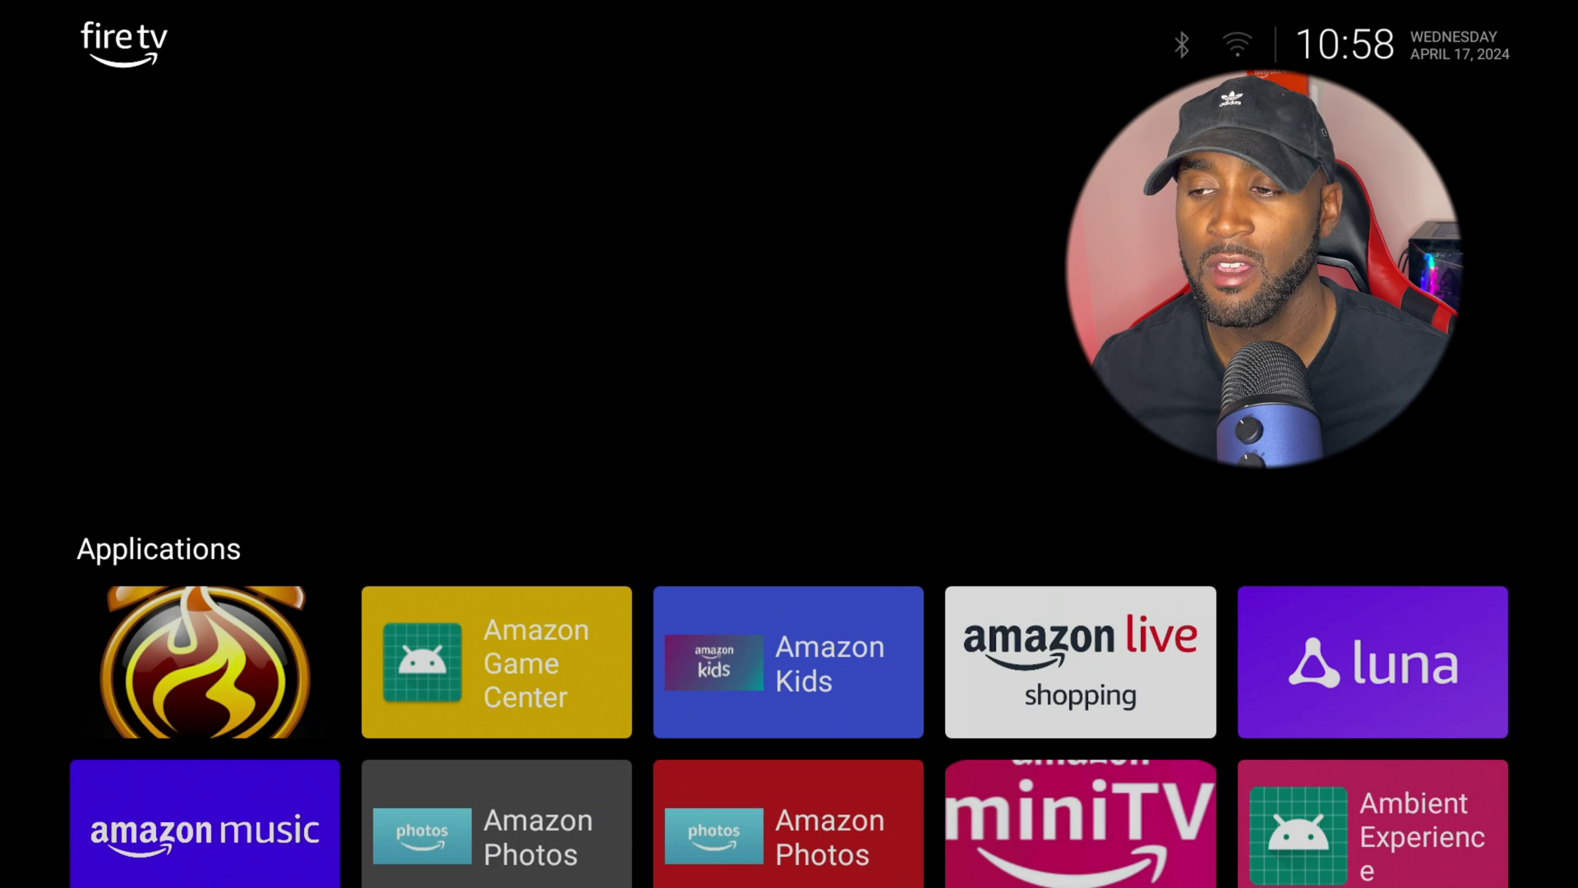
key(Down)
key(Down)
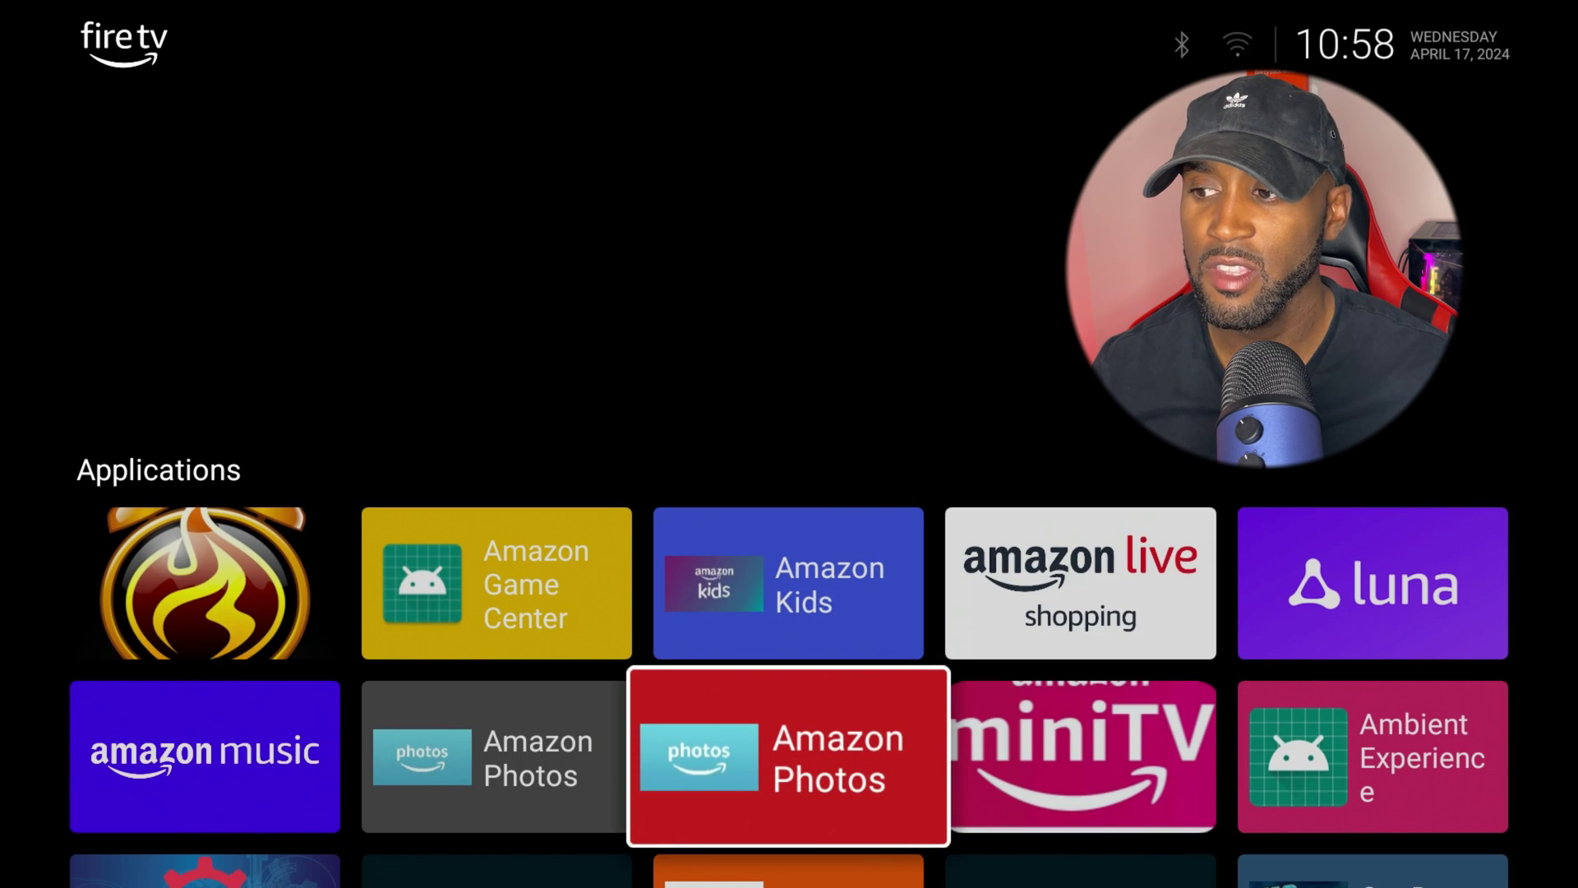
key(Down)
key(Down)
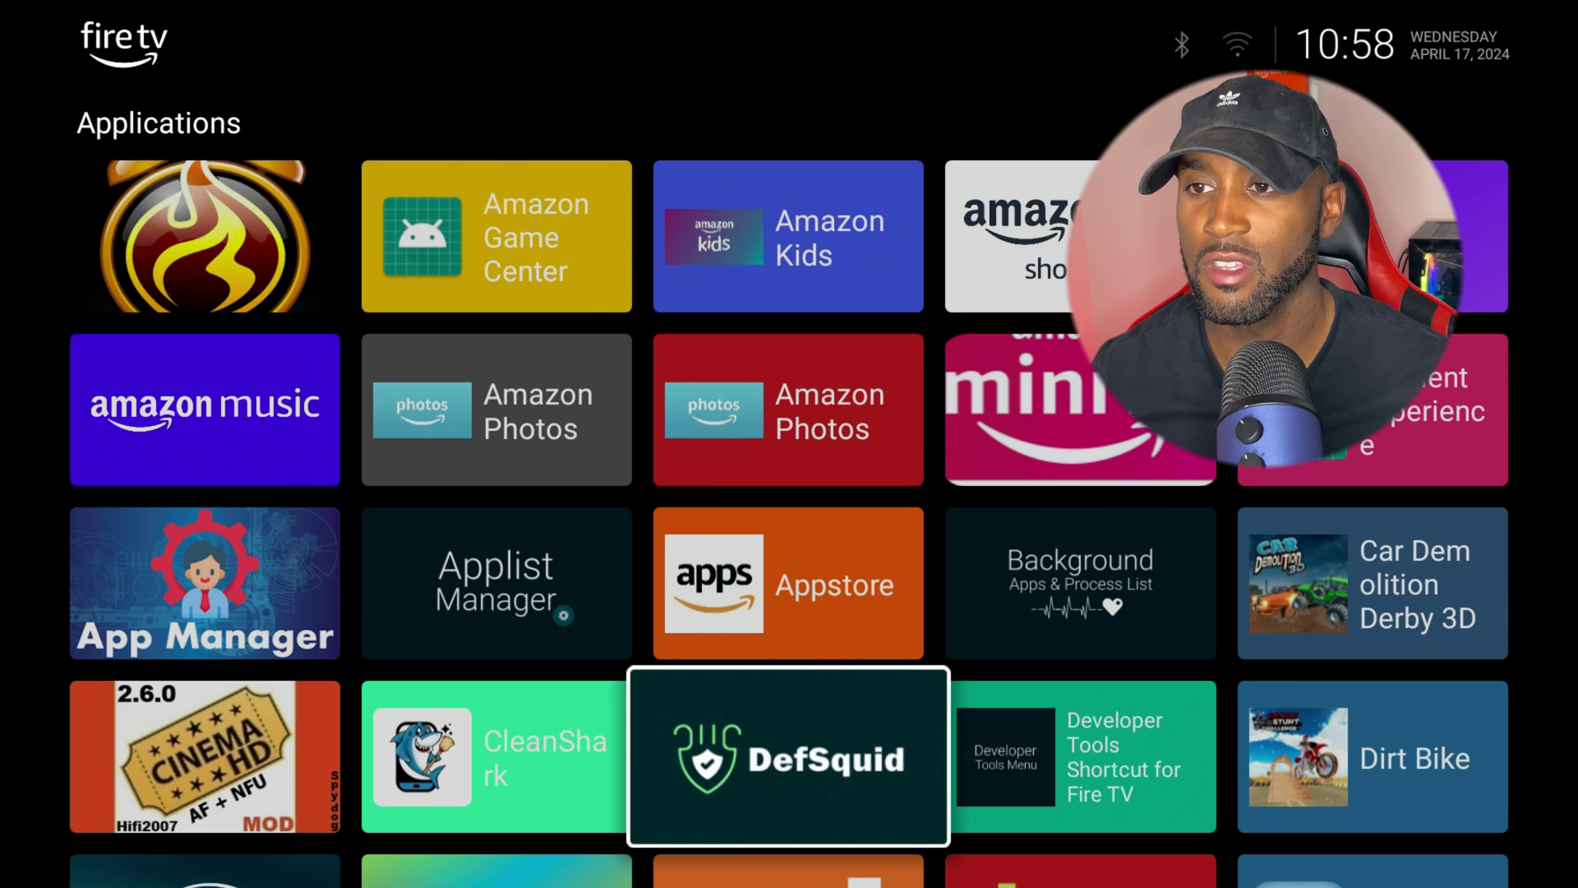
key(Up)
key(Up)
key(Up)
key(Up)
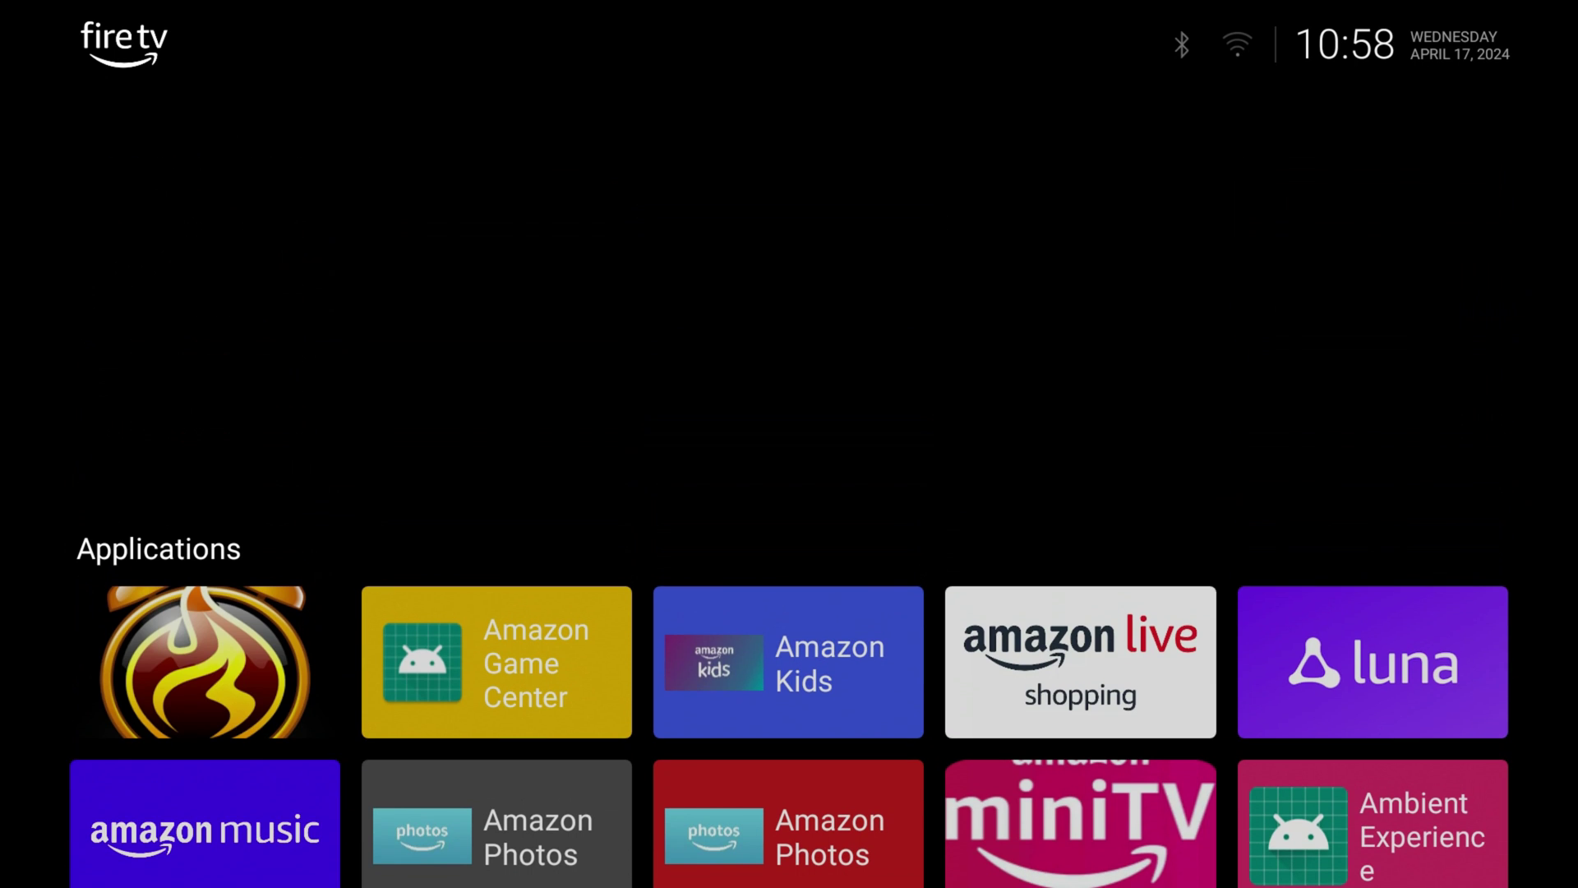
key(Return)
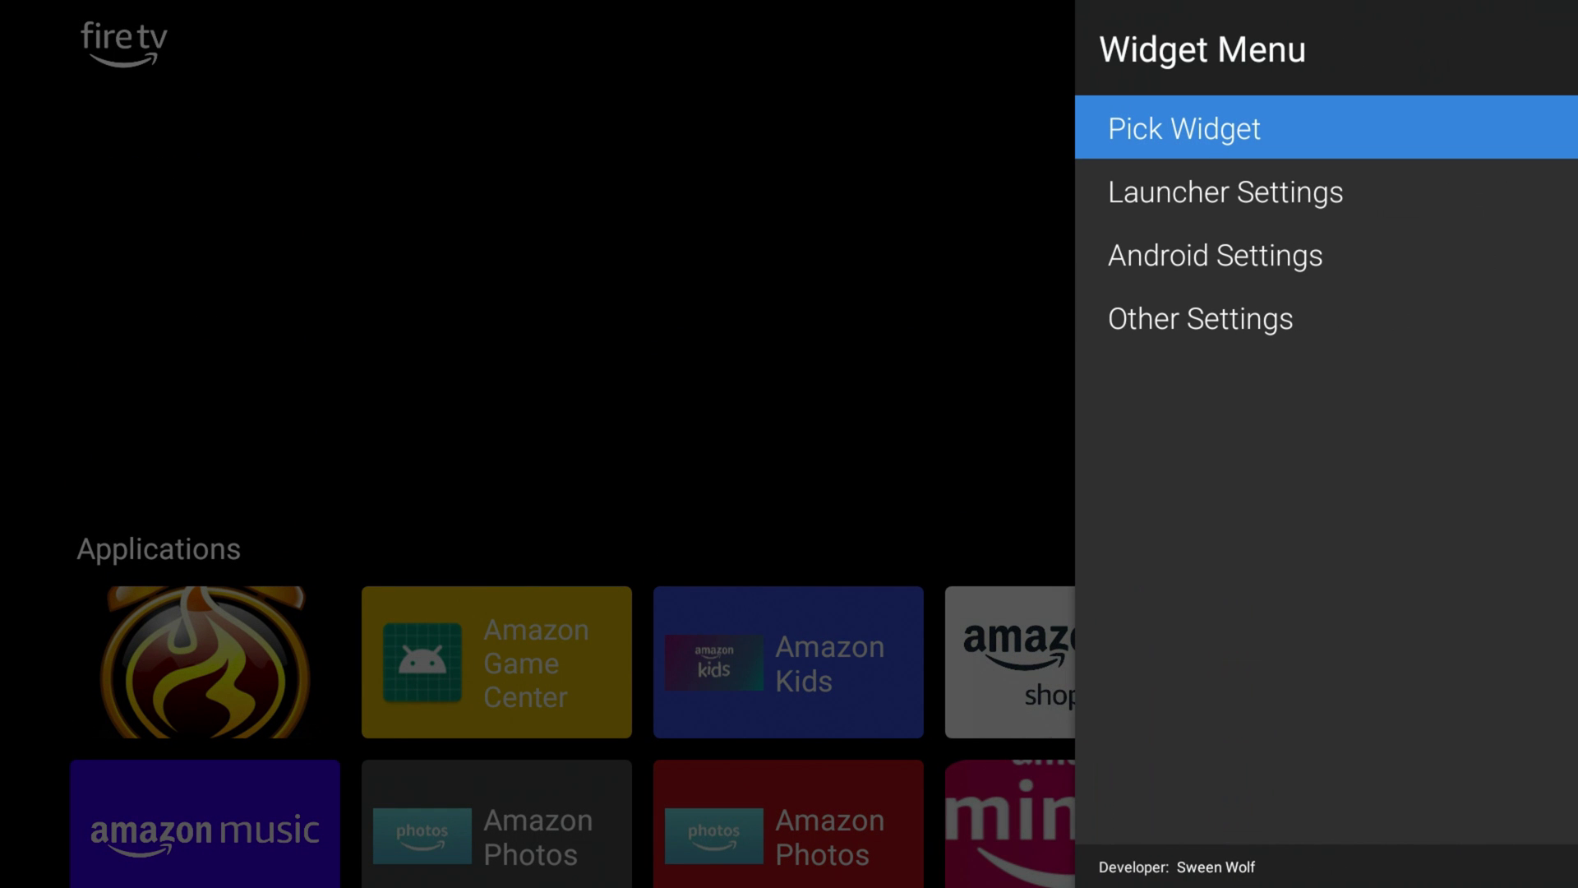
key(Down)
key(Down)
key(Down)
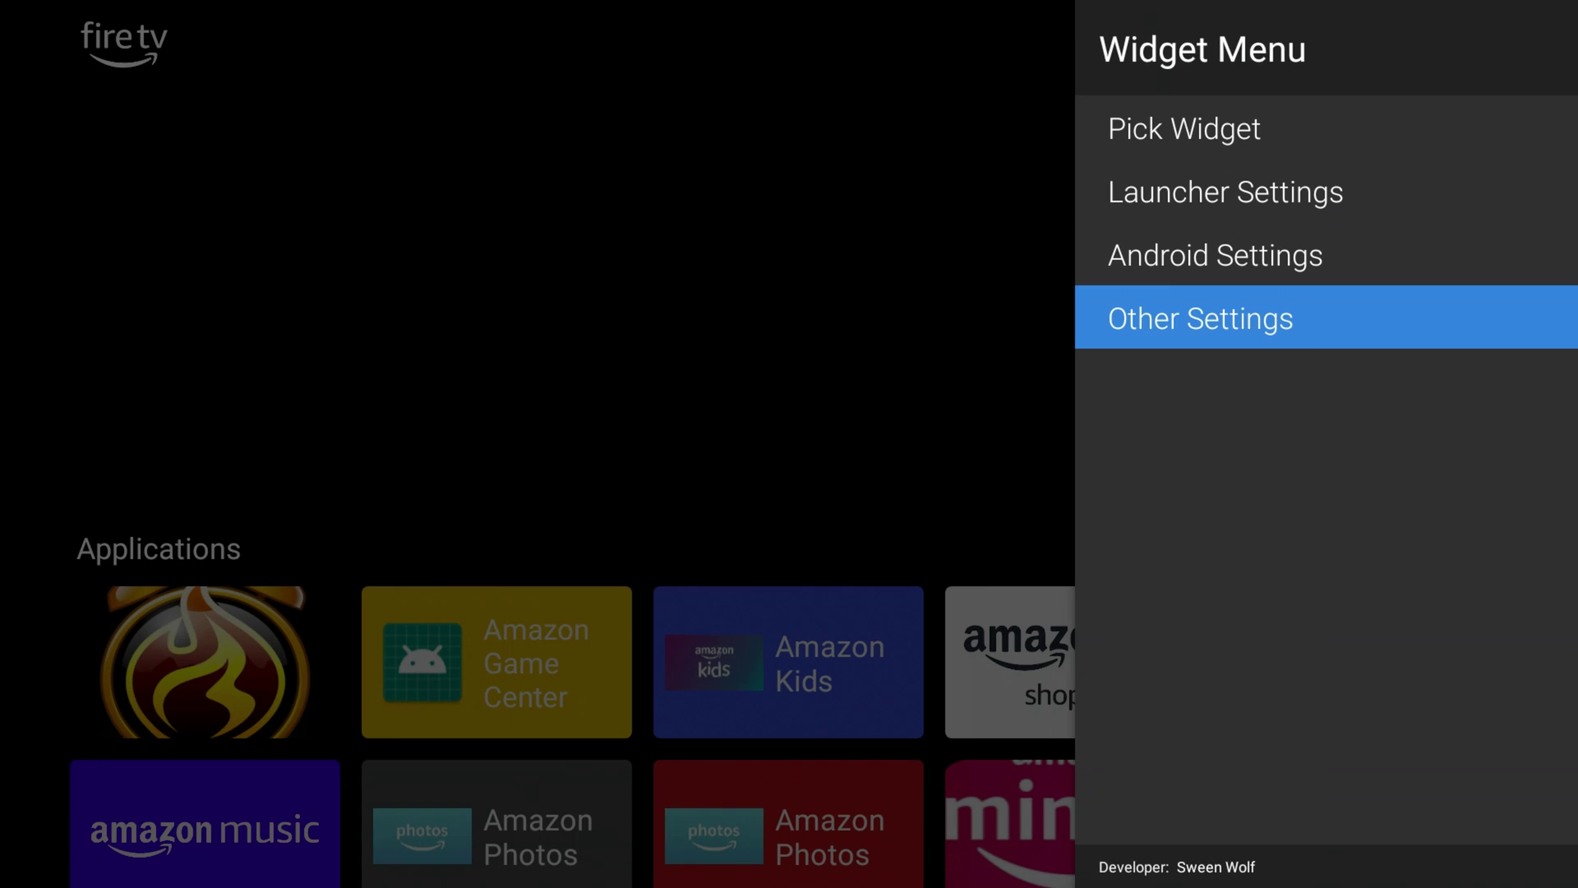
key(Up)
key(Up)
key(Up)
key(Return)
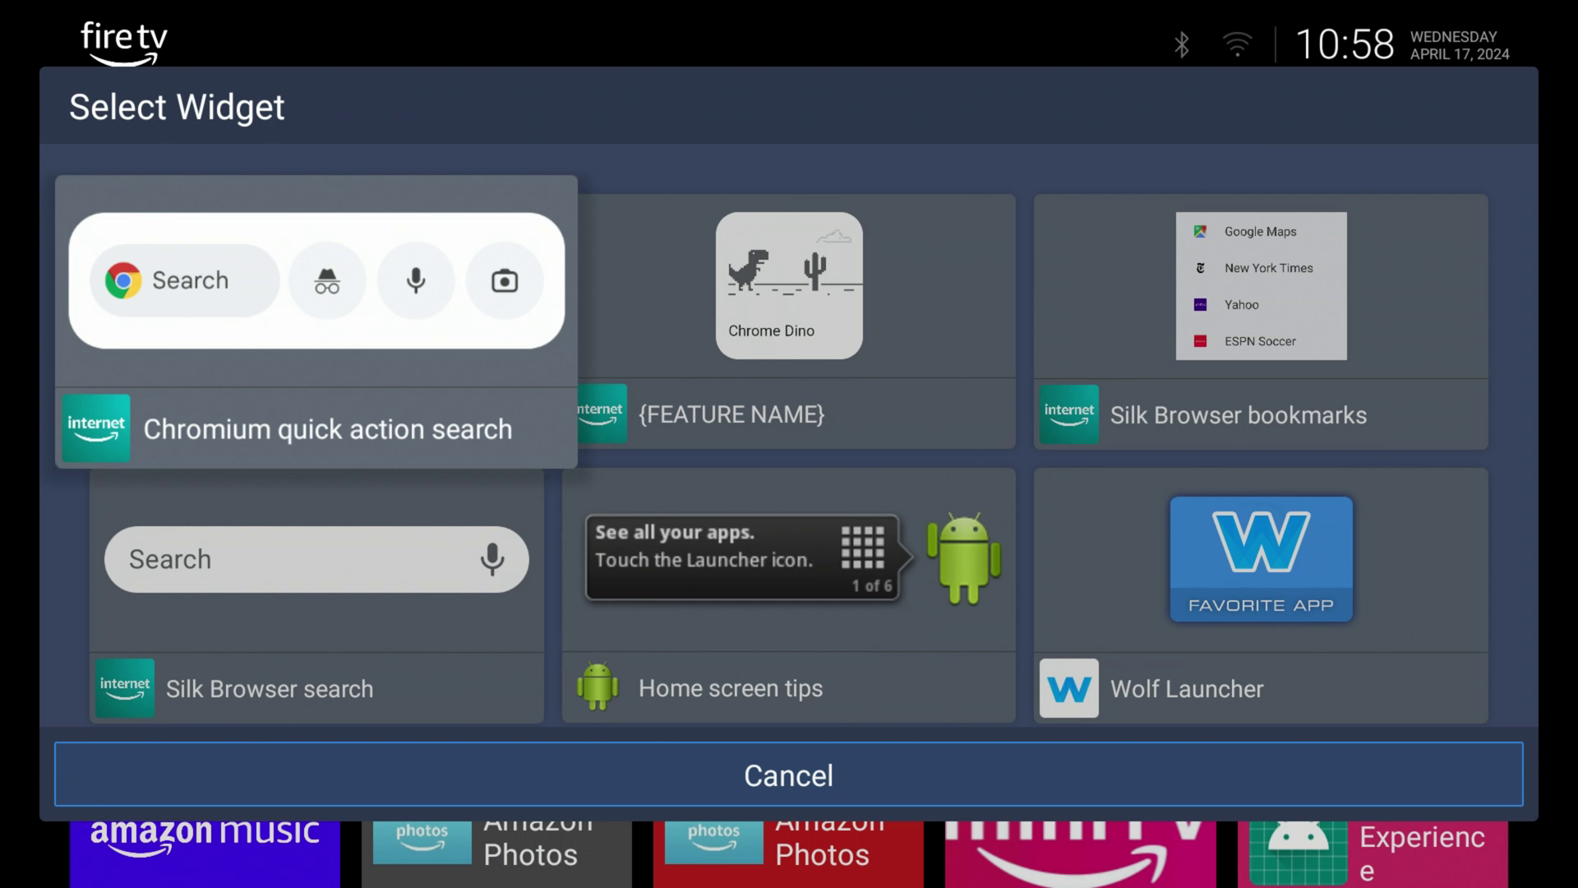
key(Right)
key(Right)
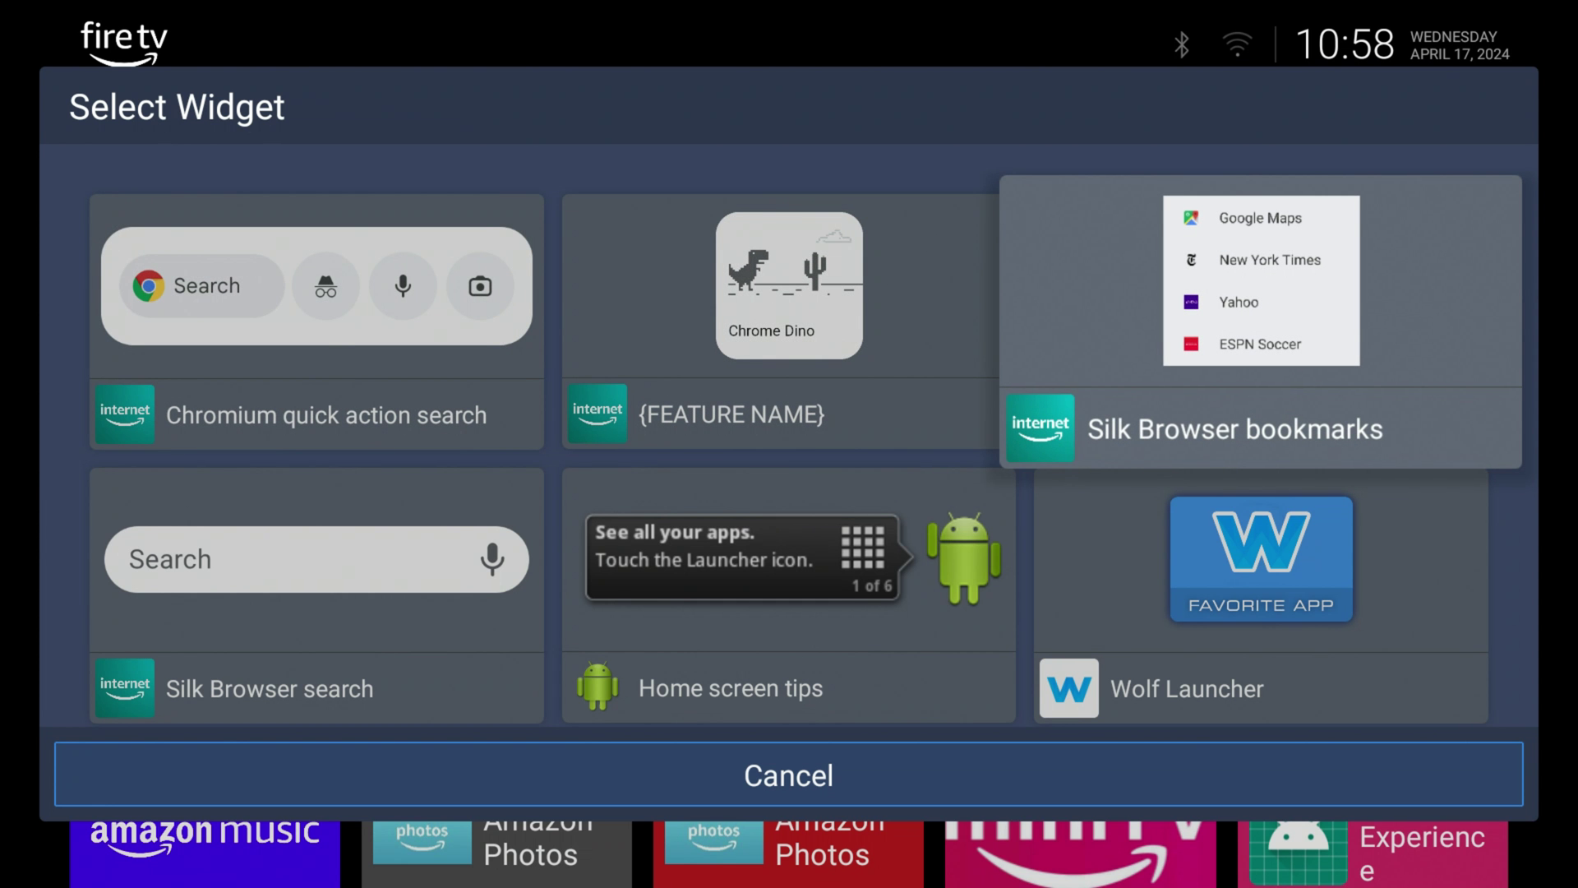
key(Down)
key(Down)
key(Return)
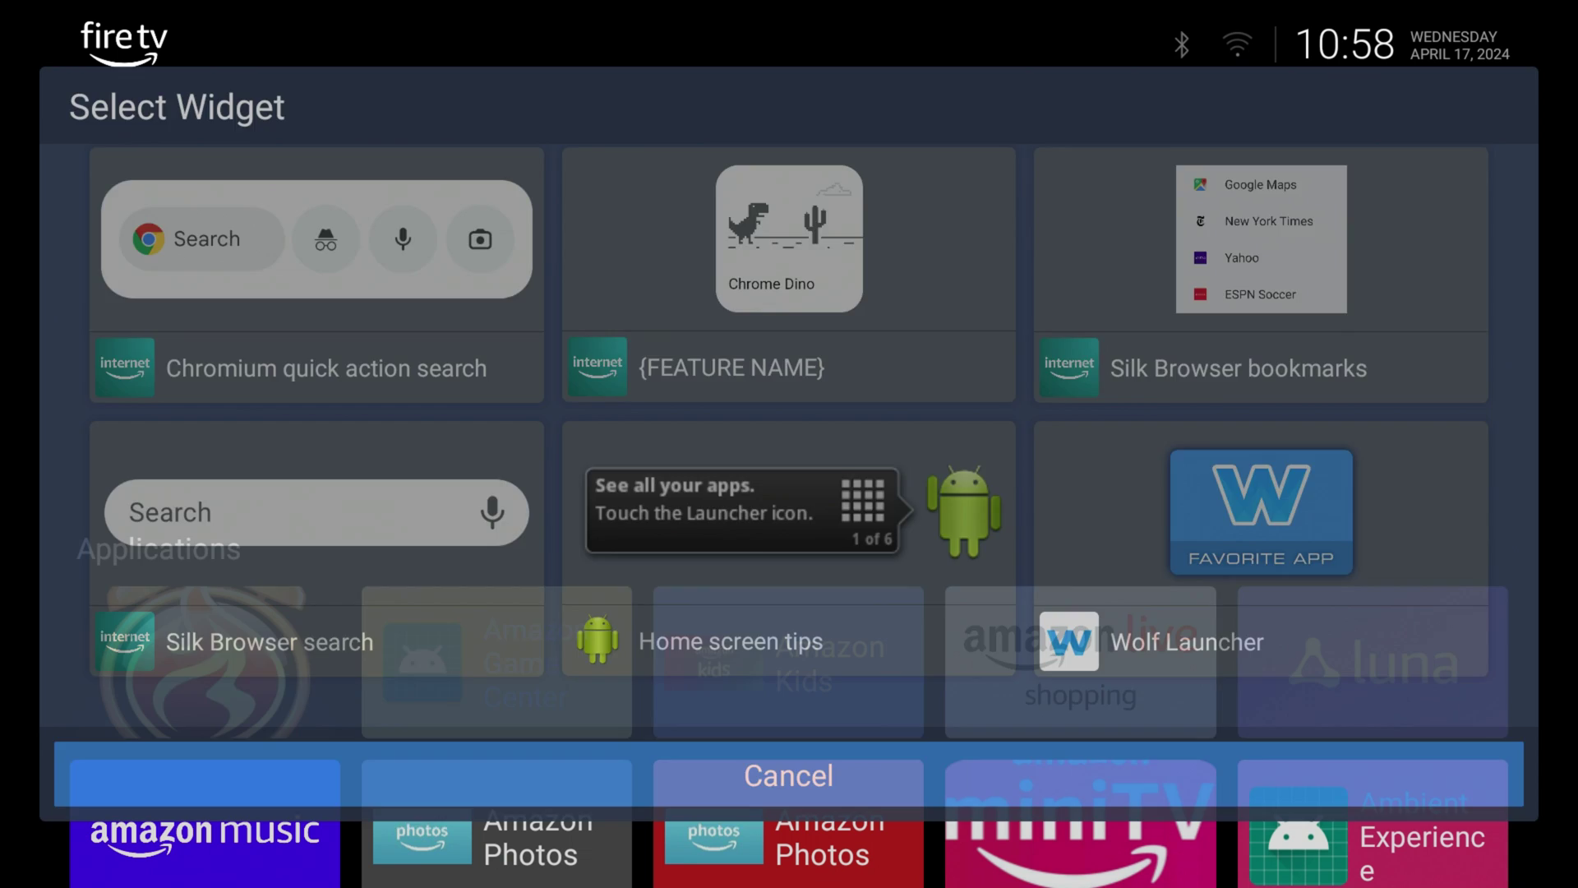
key(Down)
key(Down)
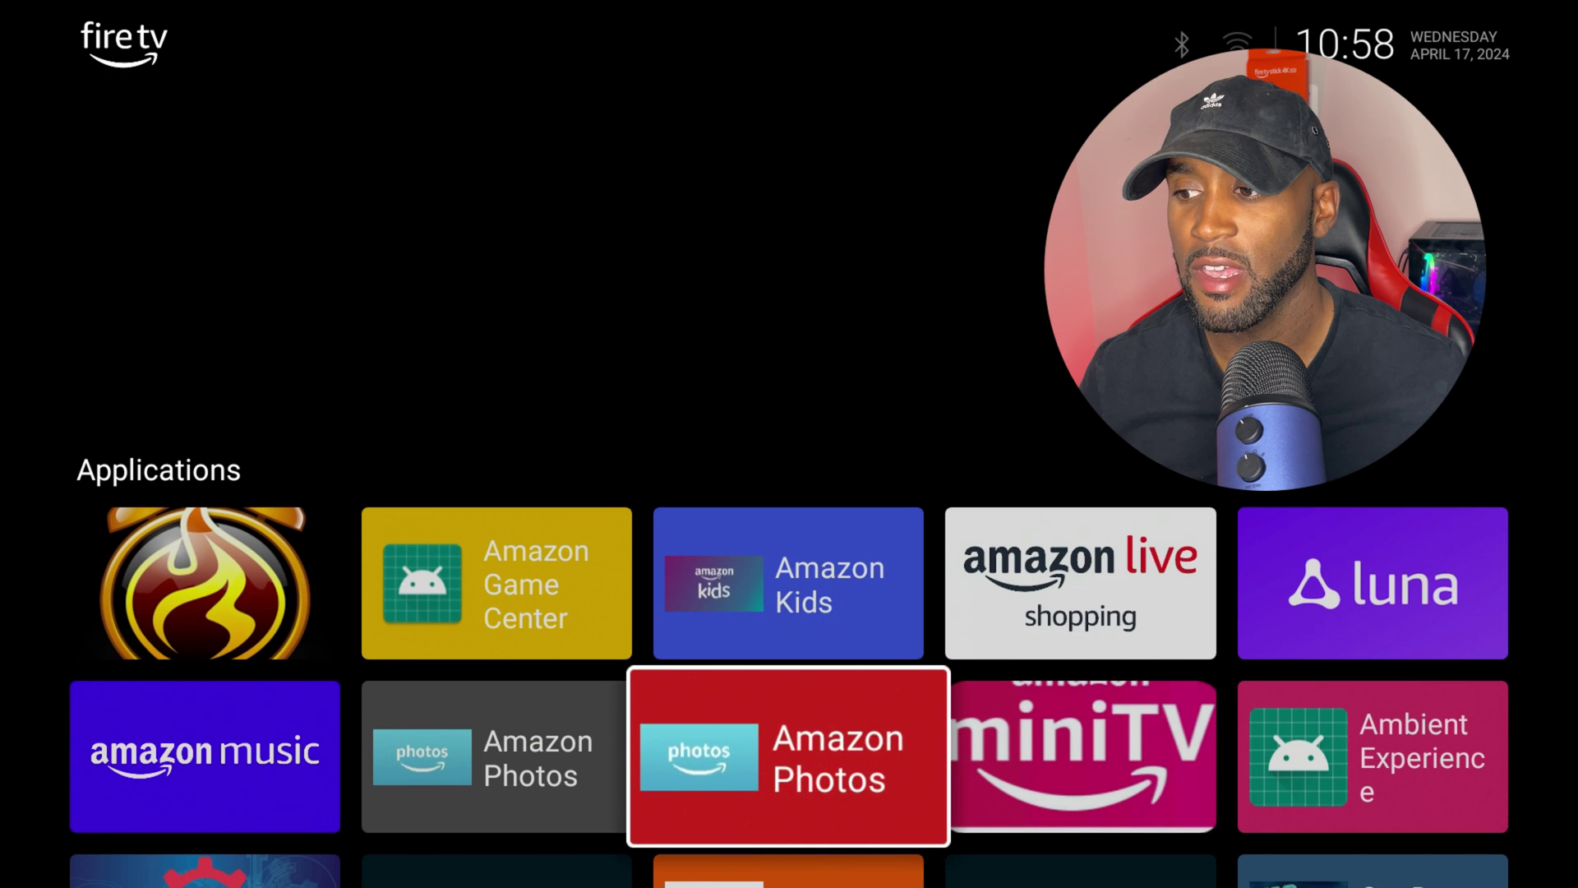
key(Down)
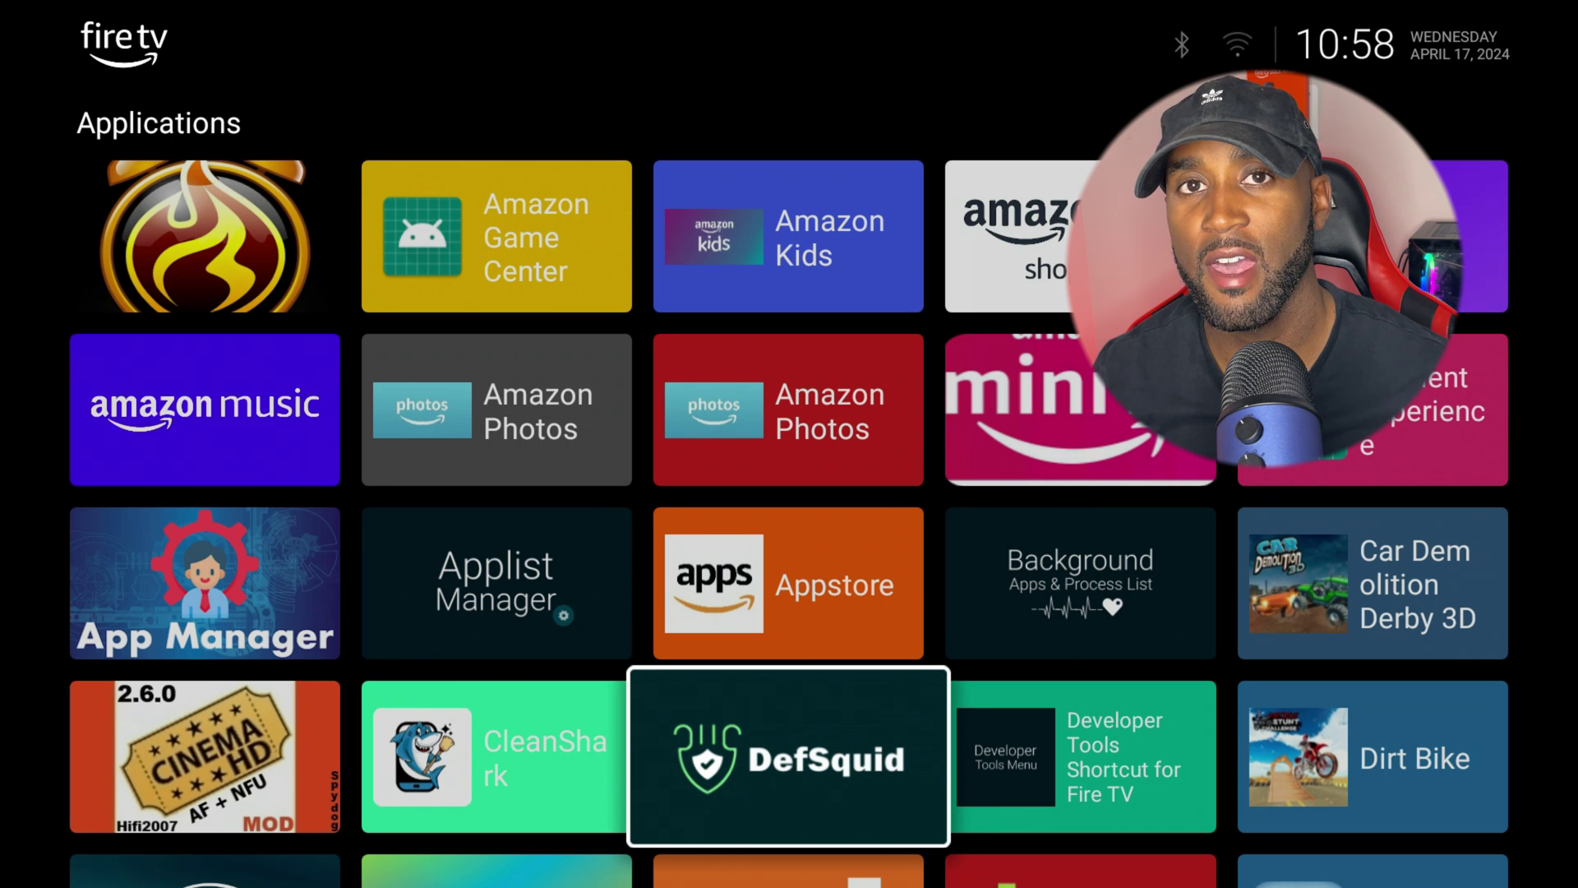
key(Up)
key(Up)
key(Up)
key(Up)
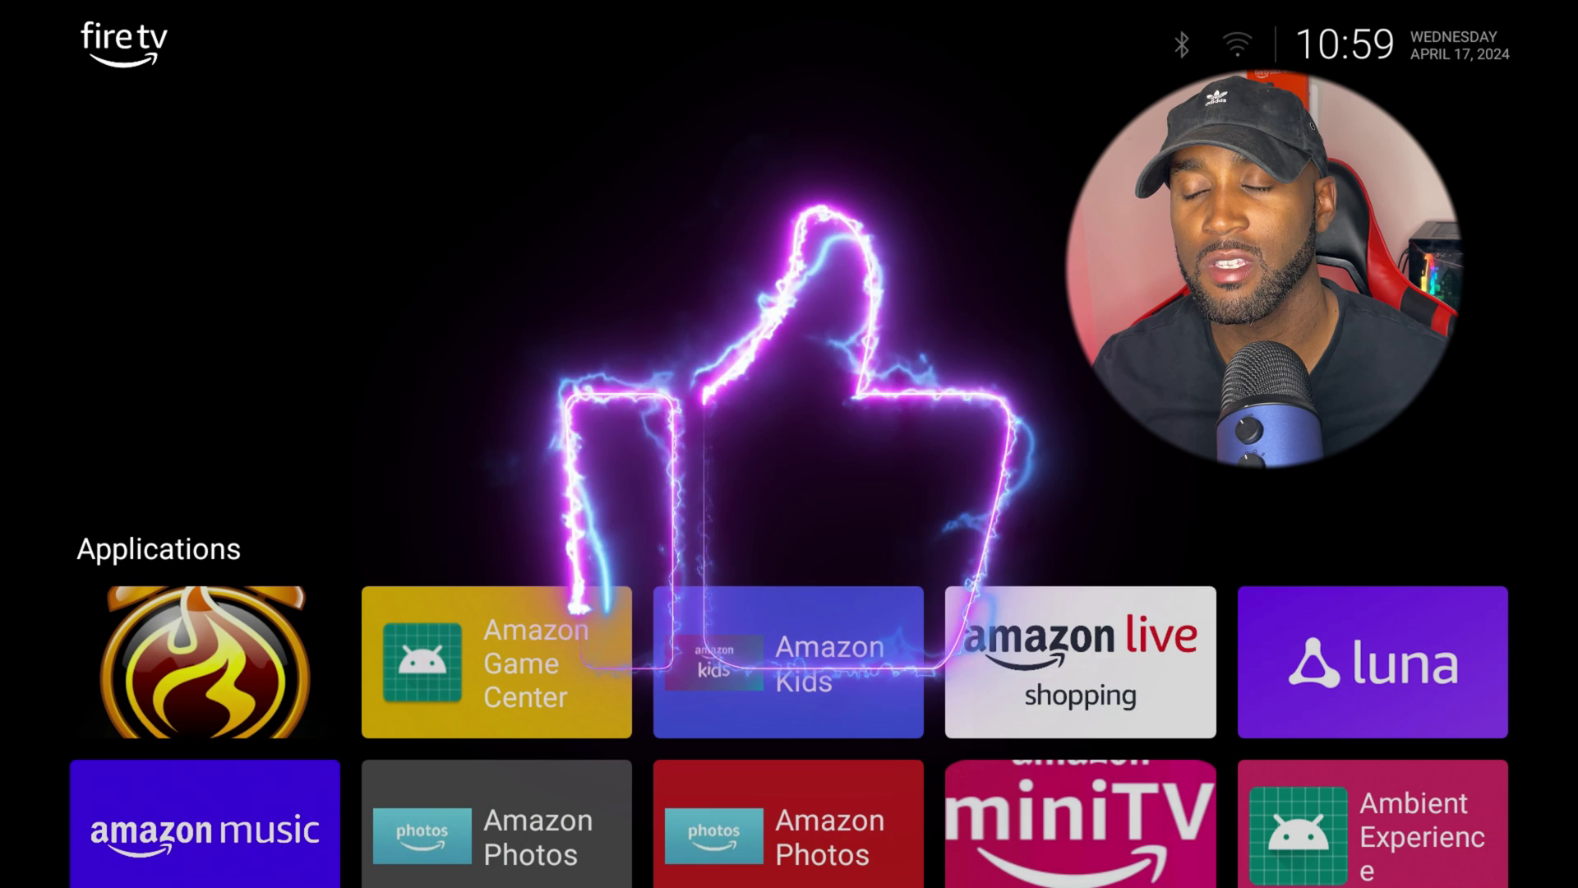
click(788, 662)
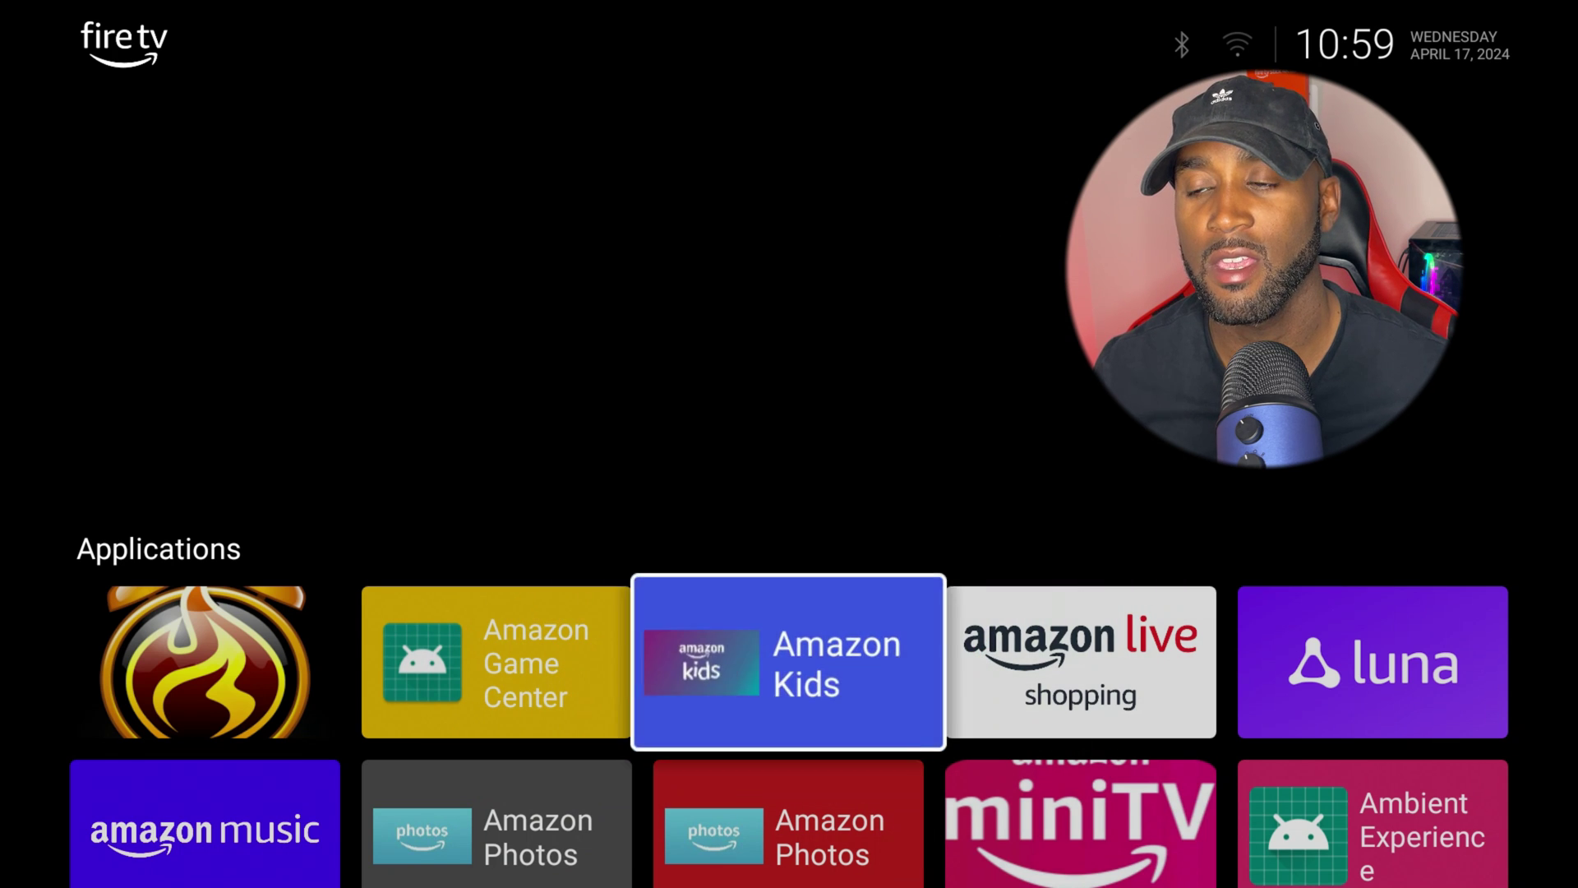
click(789, 757)
click(789, 756)
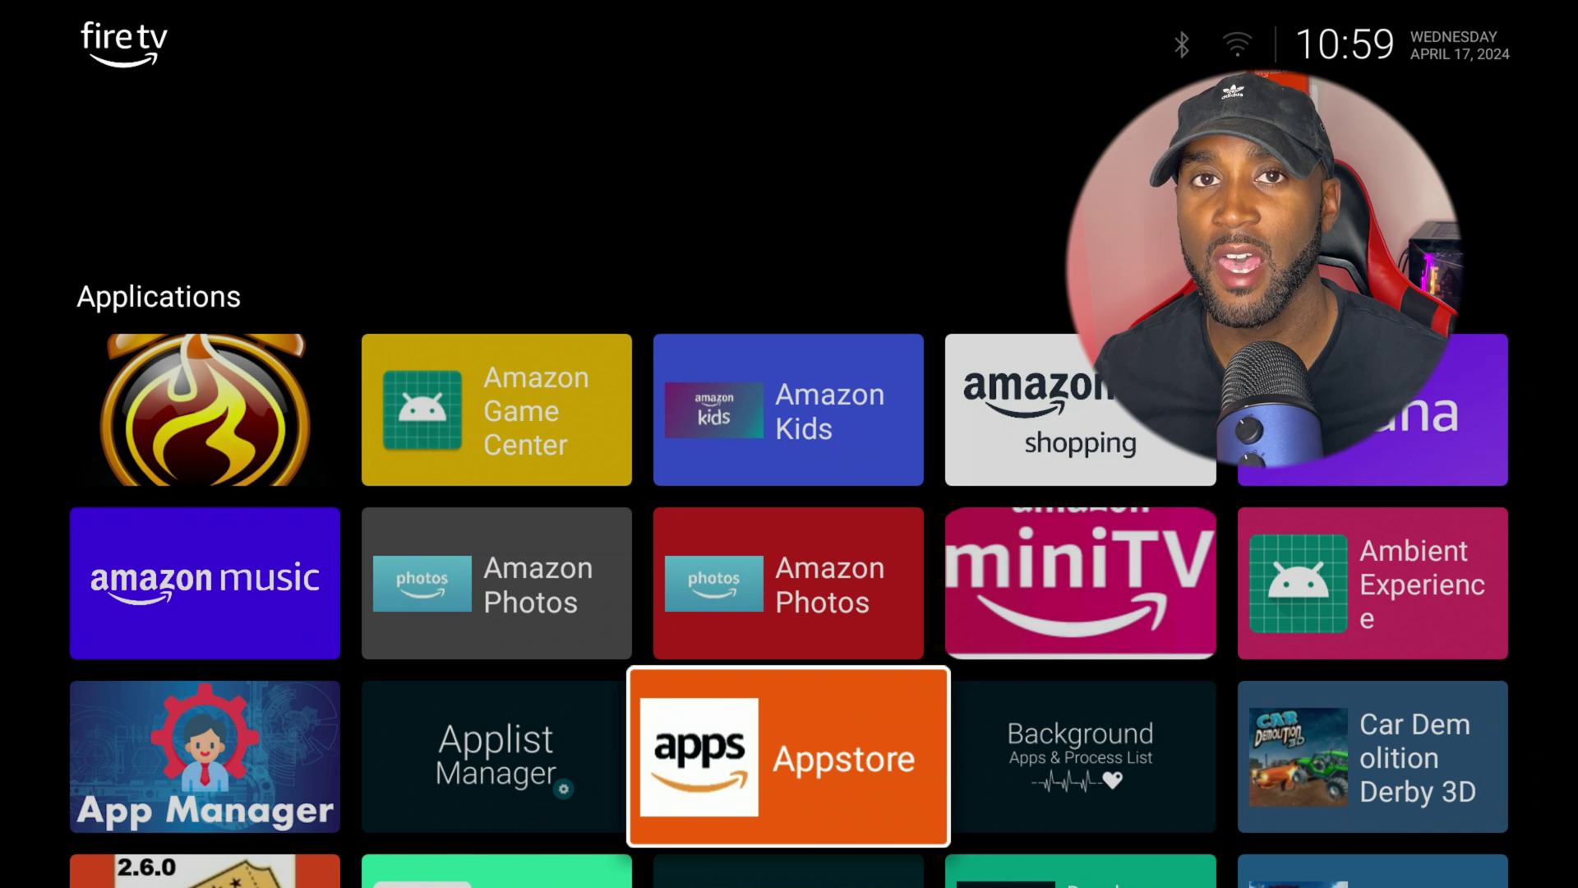
Move down the Applications grid past the VUDU and Strix row onto the Tubi tile
key(Up)
key(Up)
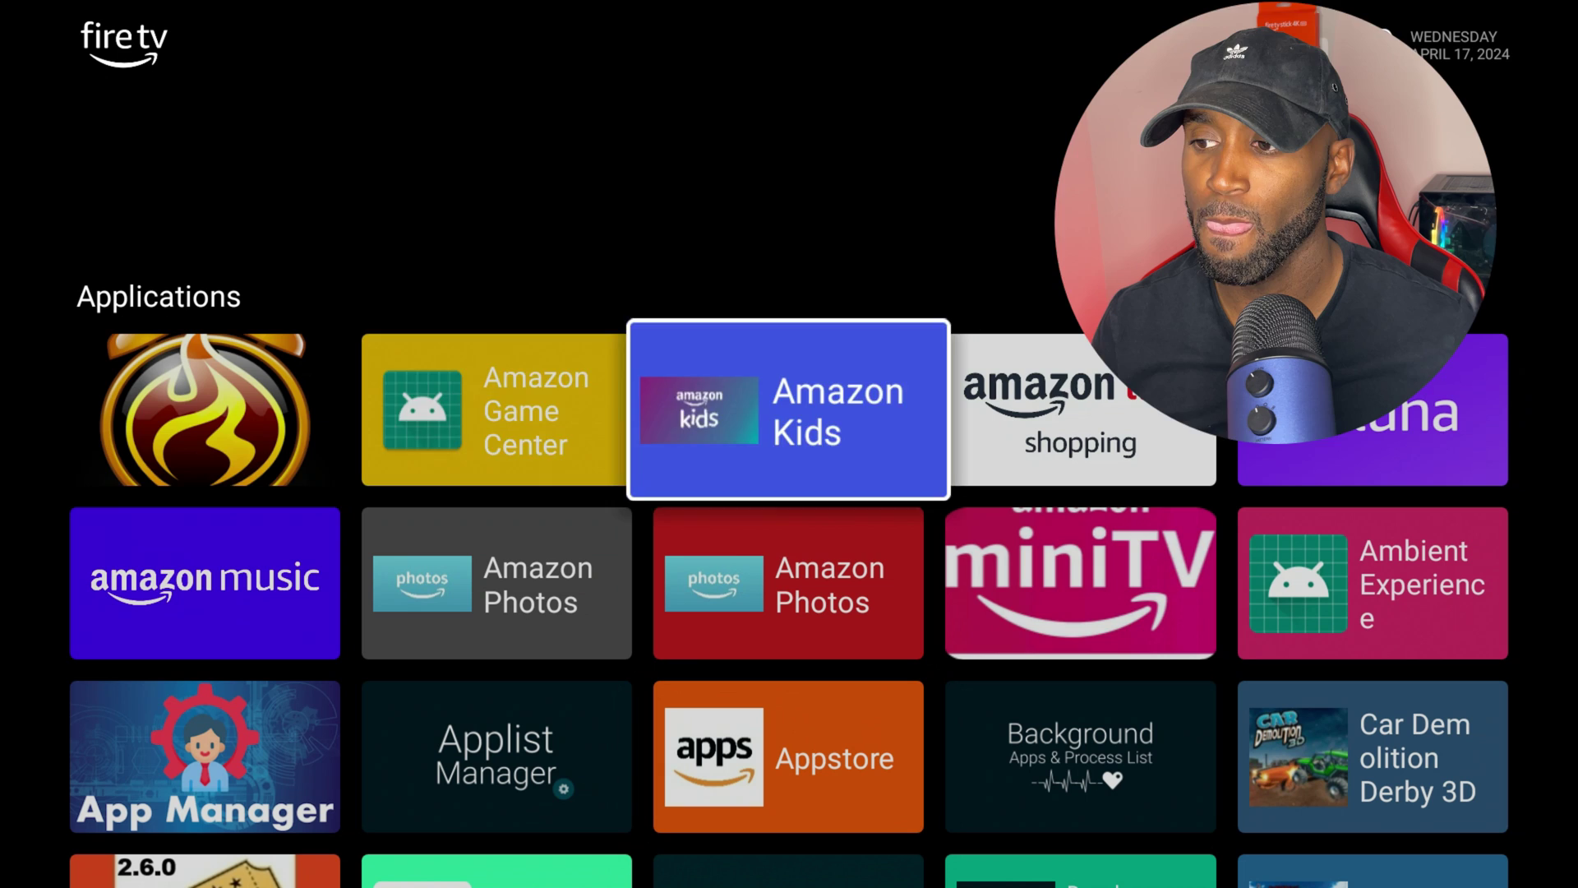
key(Left)
key(Left)
key(Right)
key(Right)
key(Right)
key(Down)
key(Down)
key(Down)
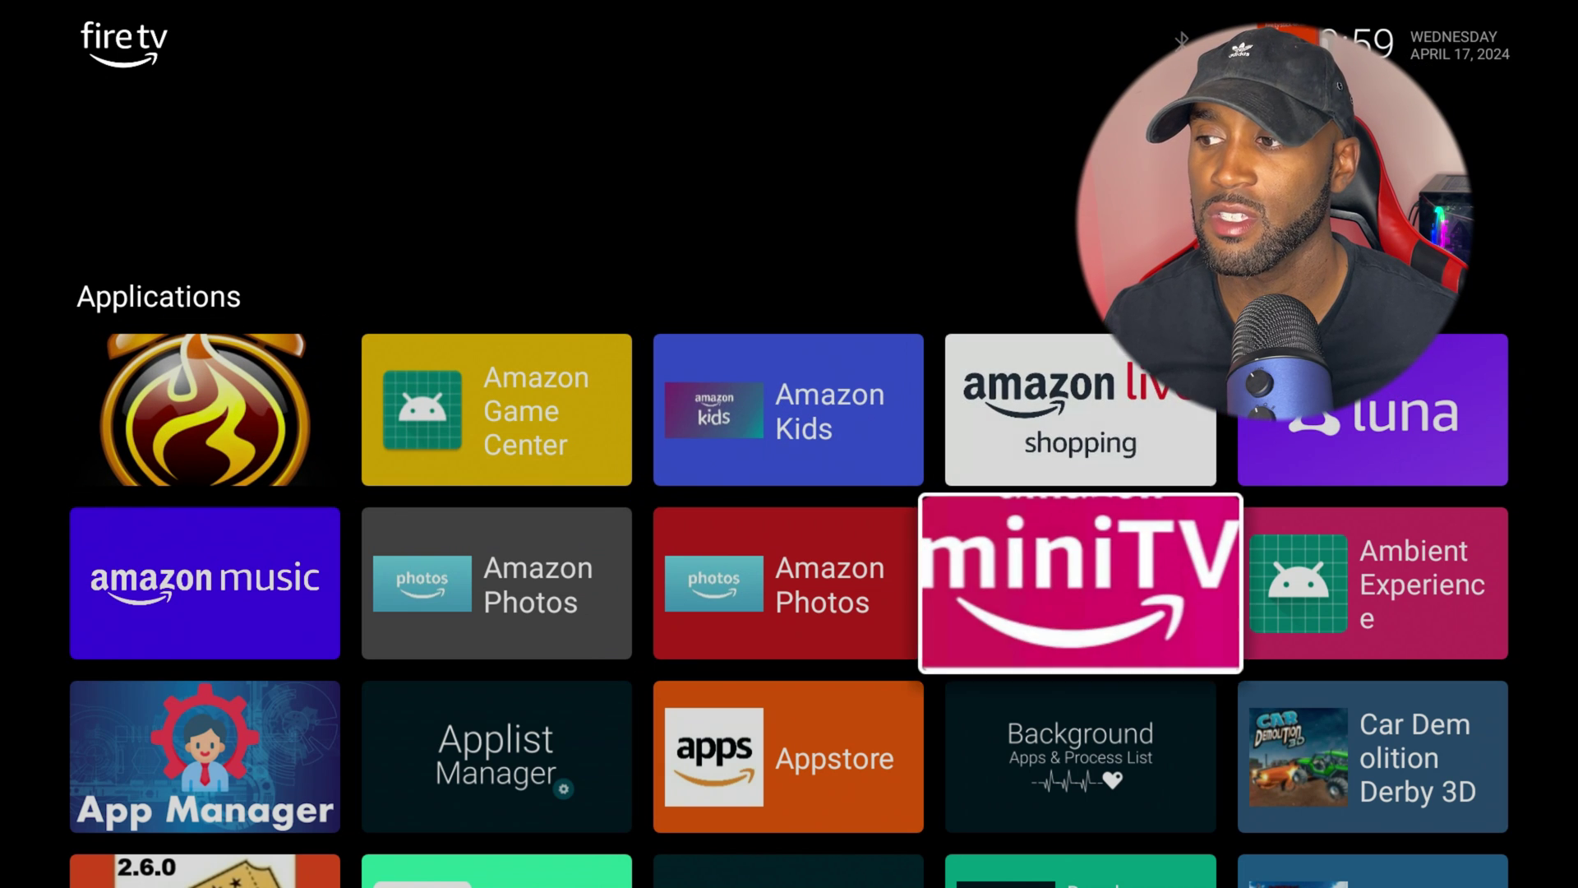
key(Down)
key(Down)
key(Down)
key(Down)
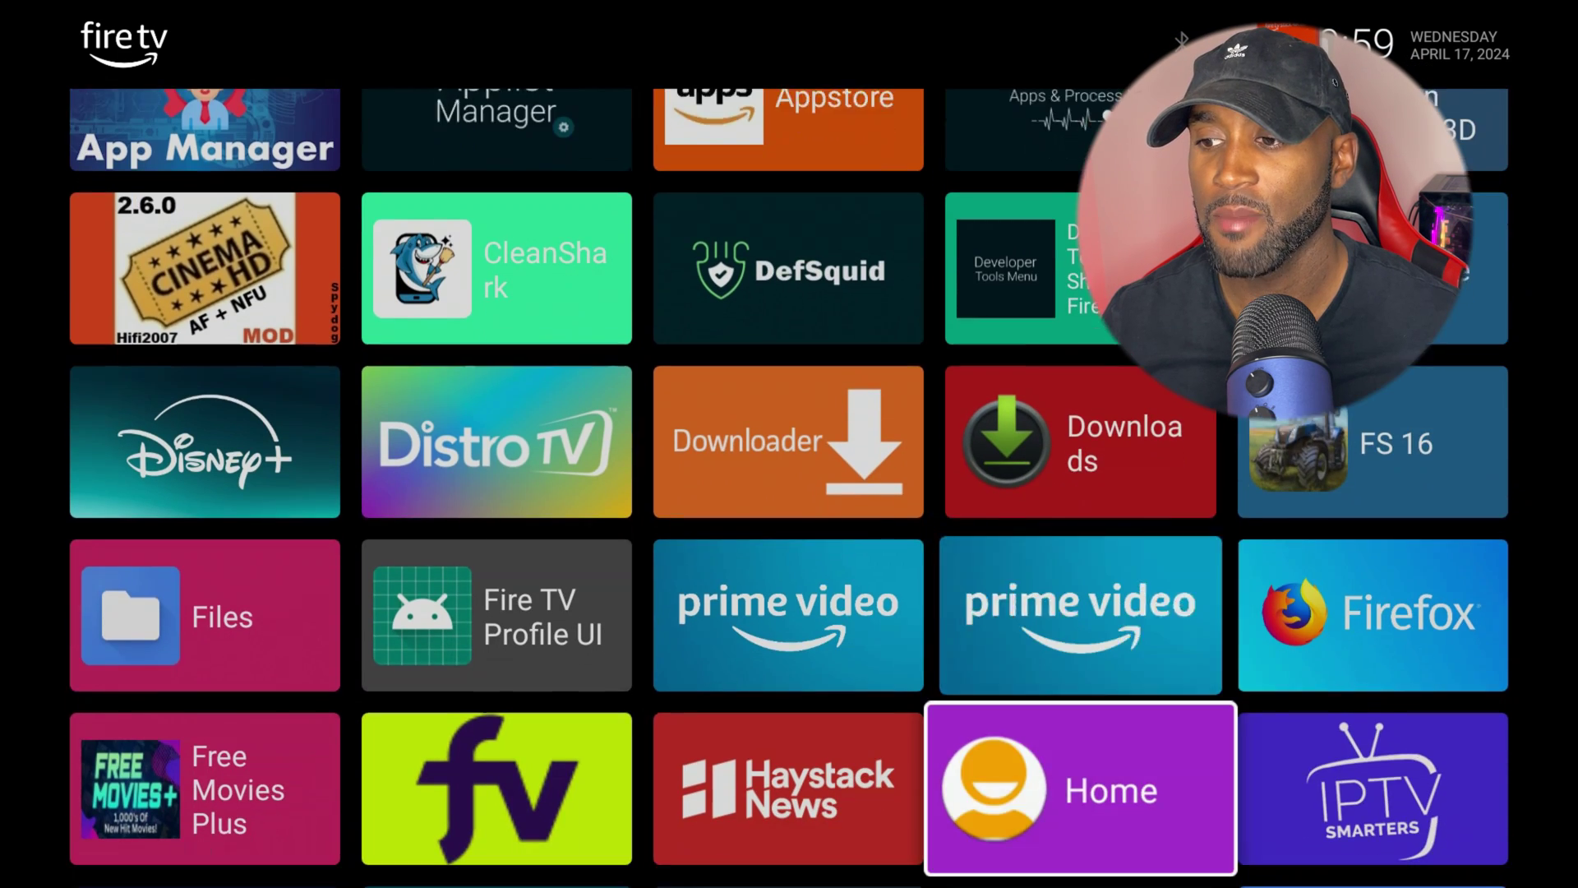
key(Down)
key(Down)
key(Down)
key(Down)
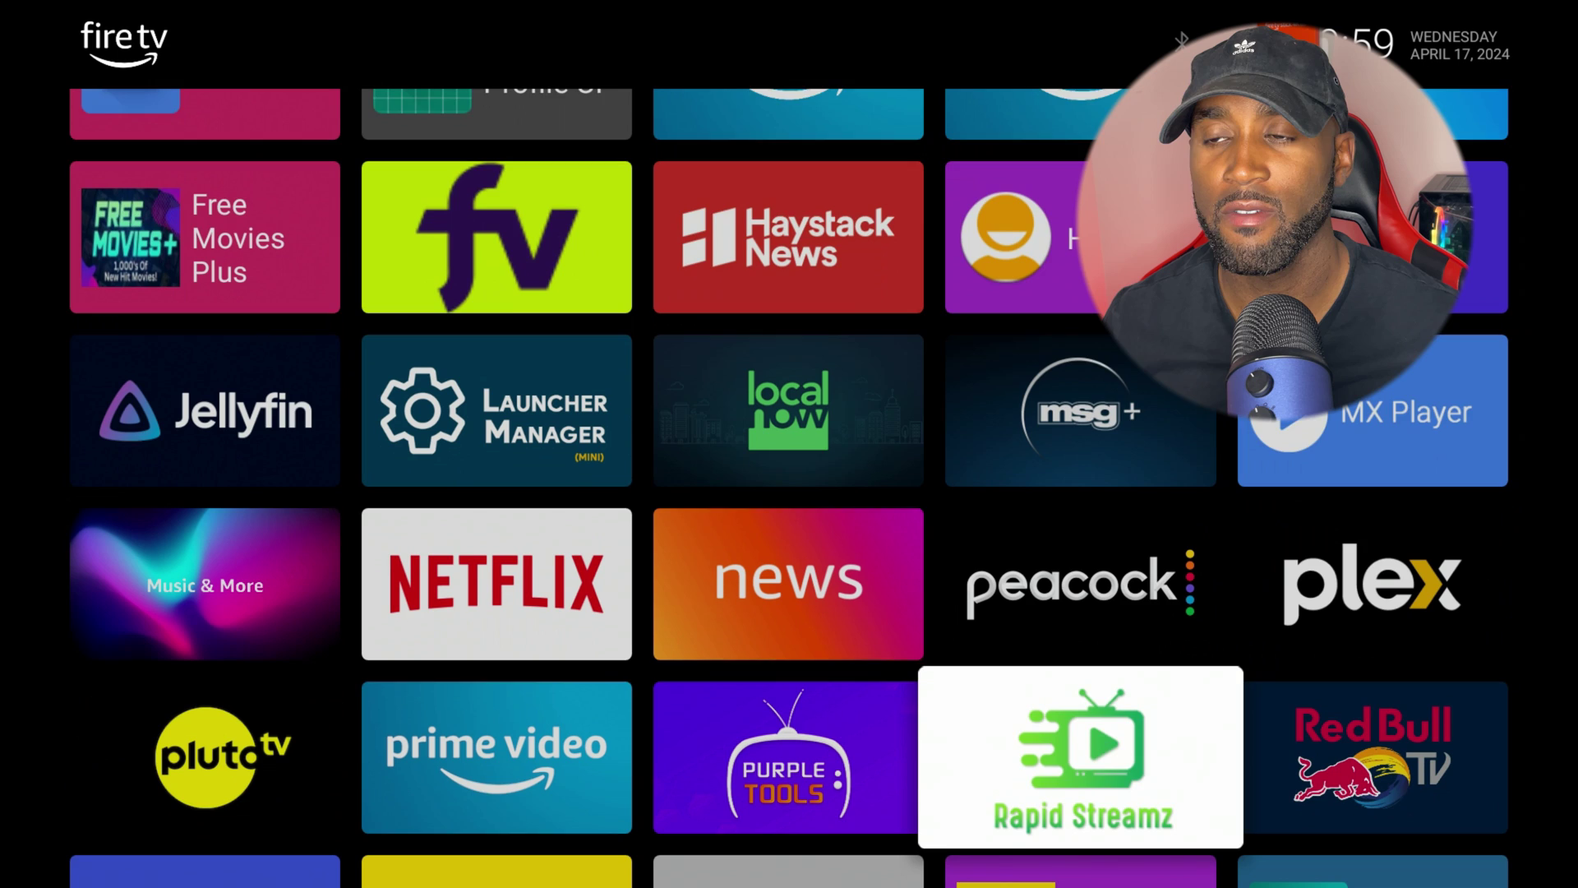
key(Down)
key(Down)
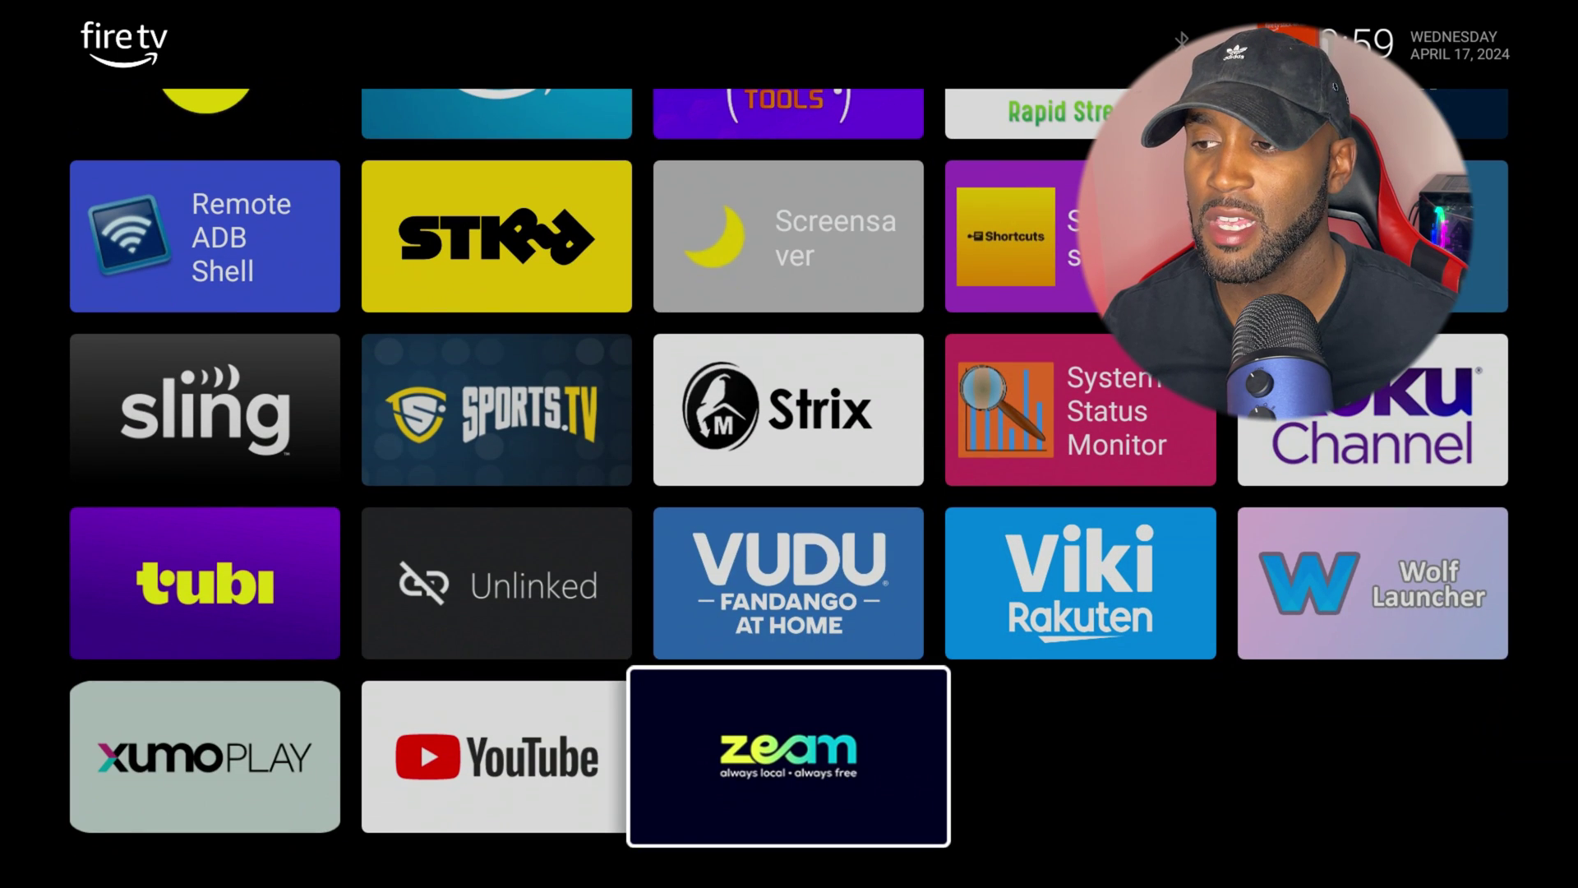
key(Up)
key(Up)
key(Left)
key(Left)
key(Down)
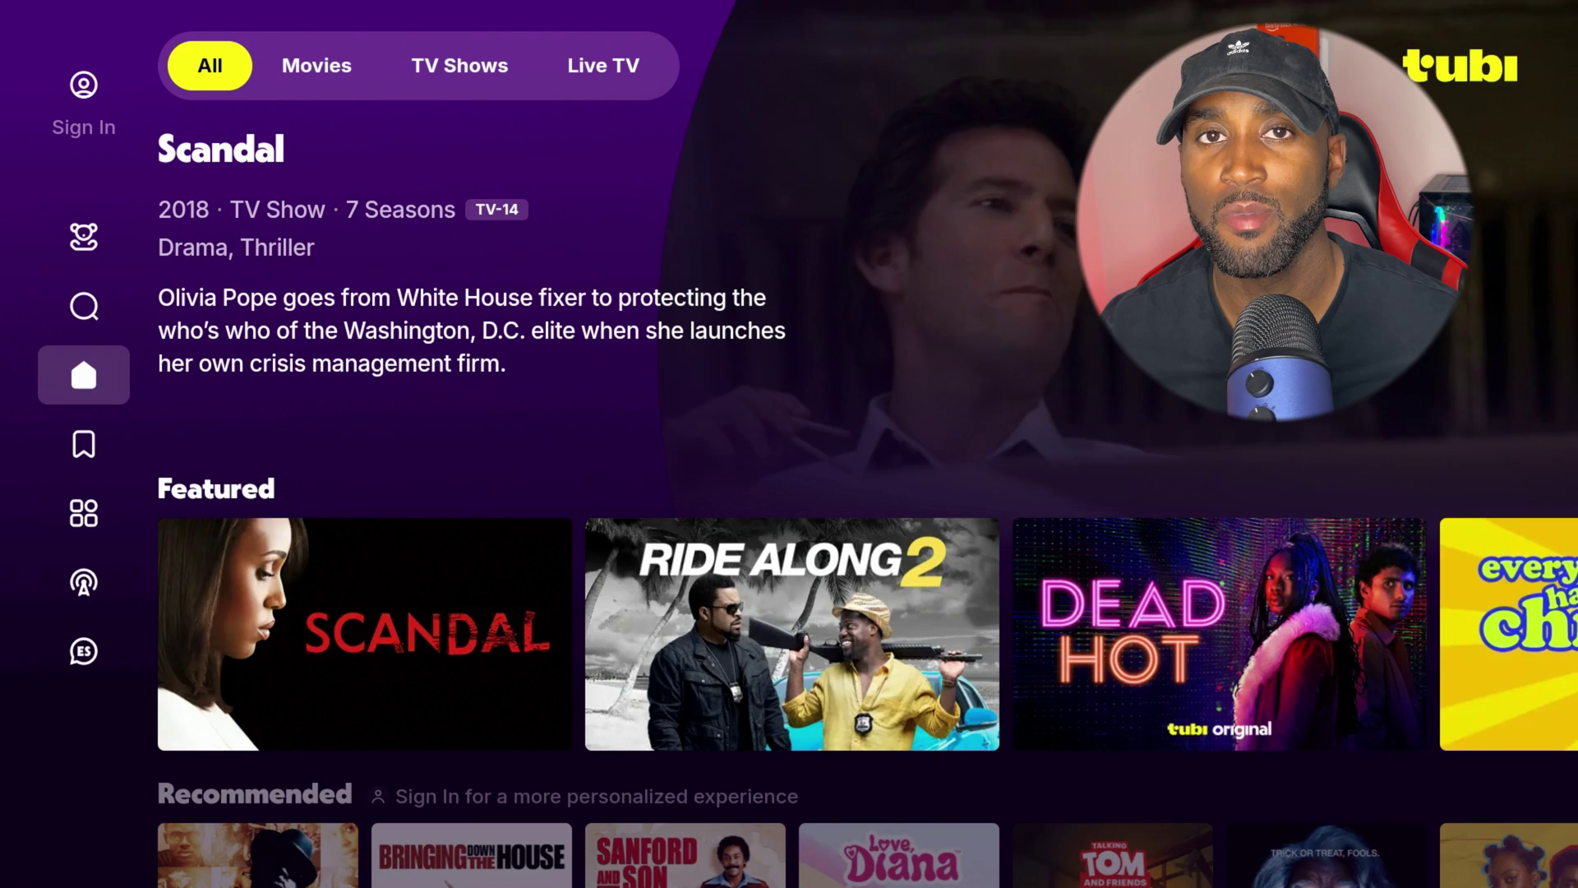
Exit Tubi through its left sidebar's Exit option
key(Left)
key(Down)
key(Down)
key(Down)
key(Down)
key(Down)
key(Down)
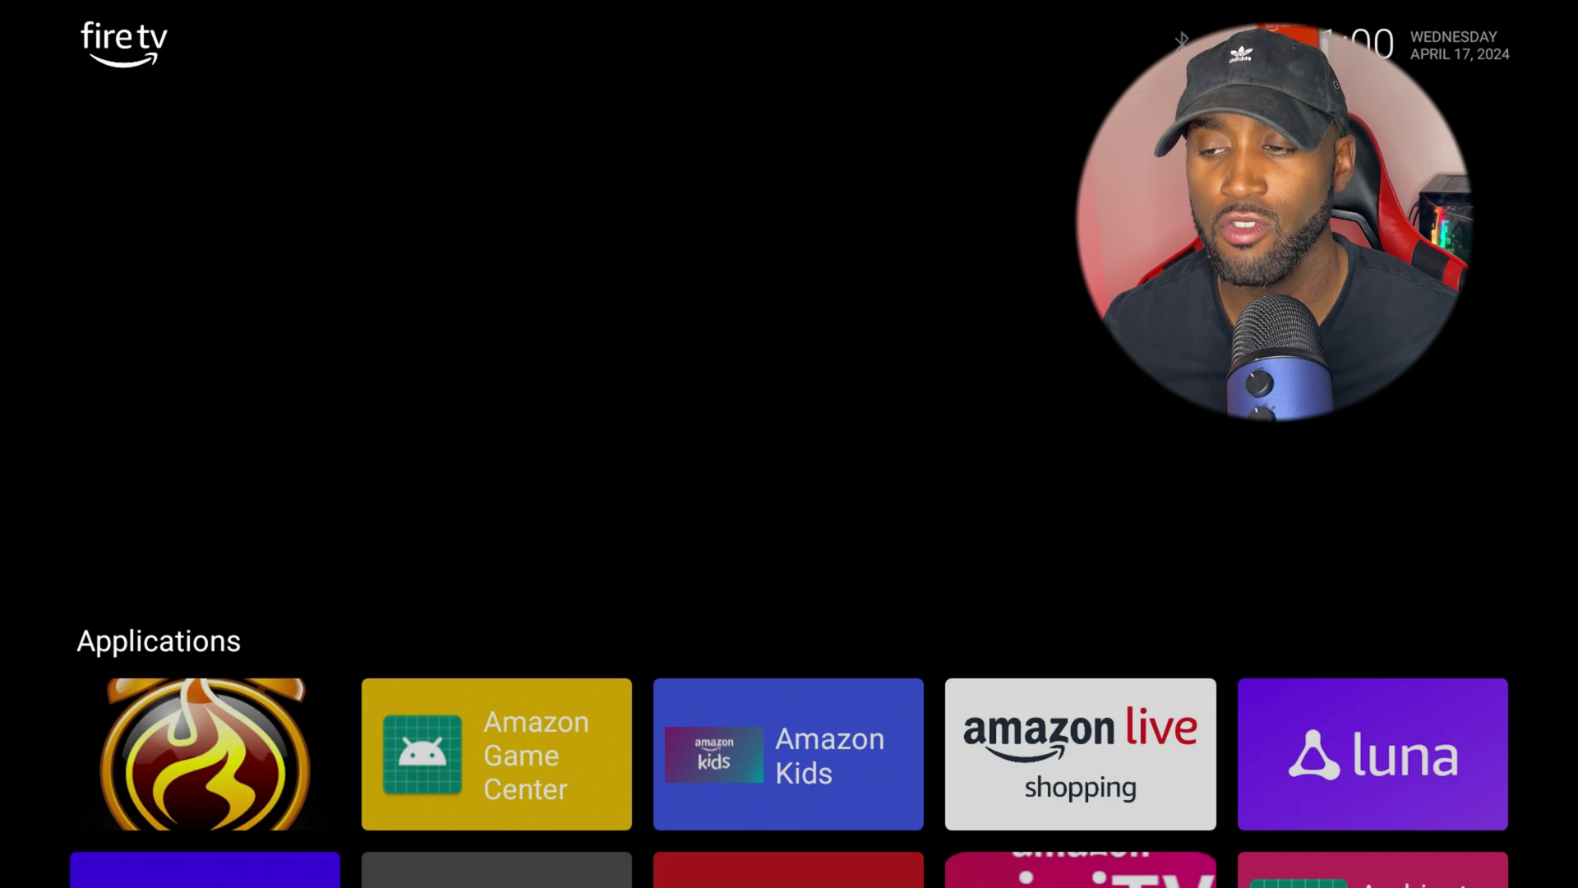
Browse the Wolf Launcher grid, then return to the stock Fire TV home screen
key(Down)
key(Down)
key(Down)
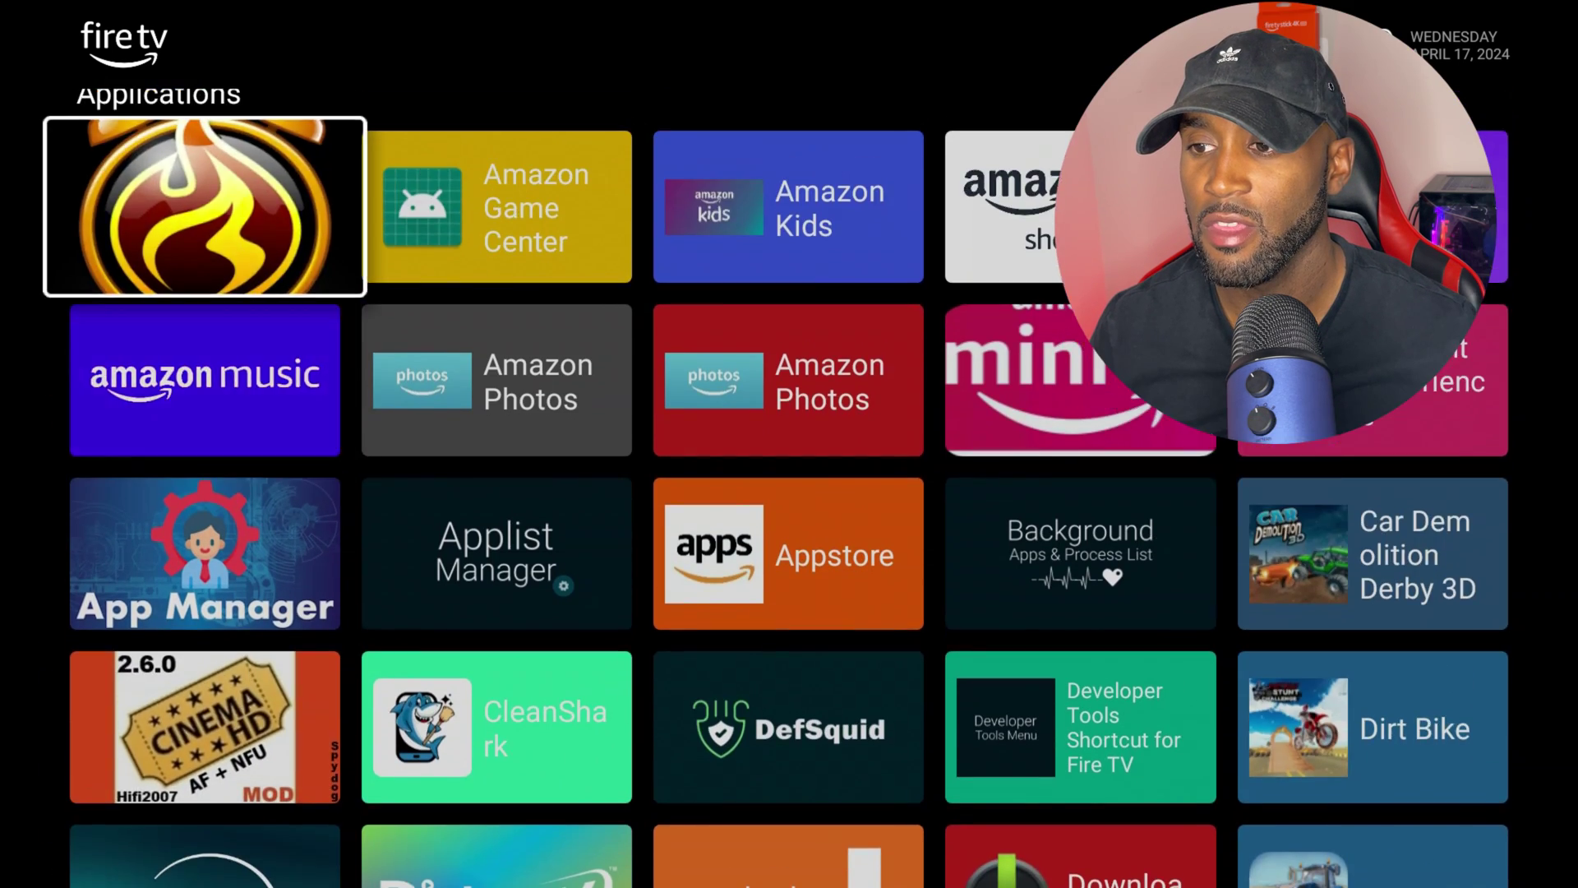
key(Up)
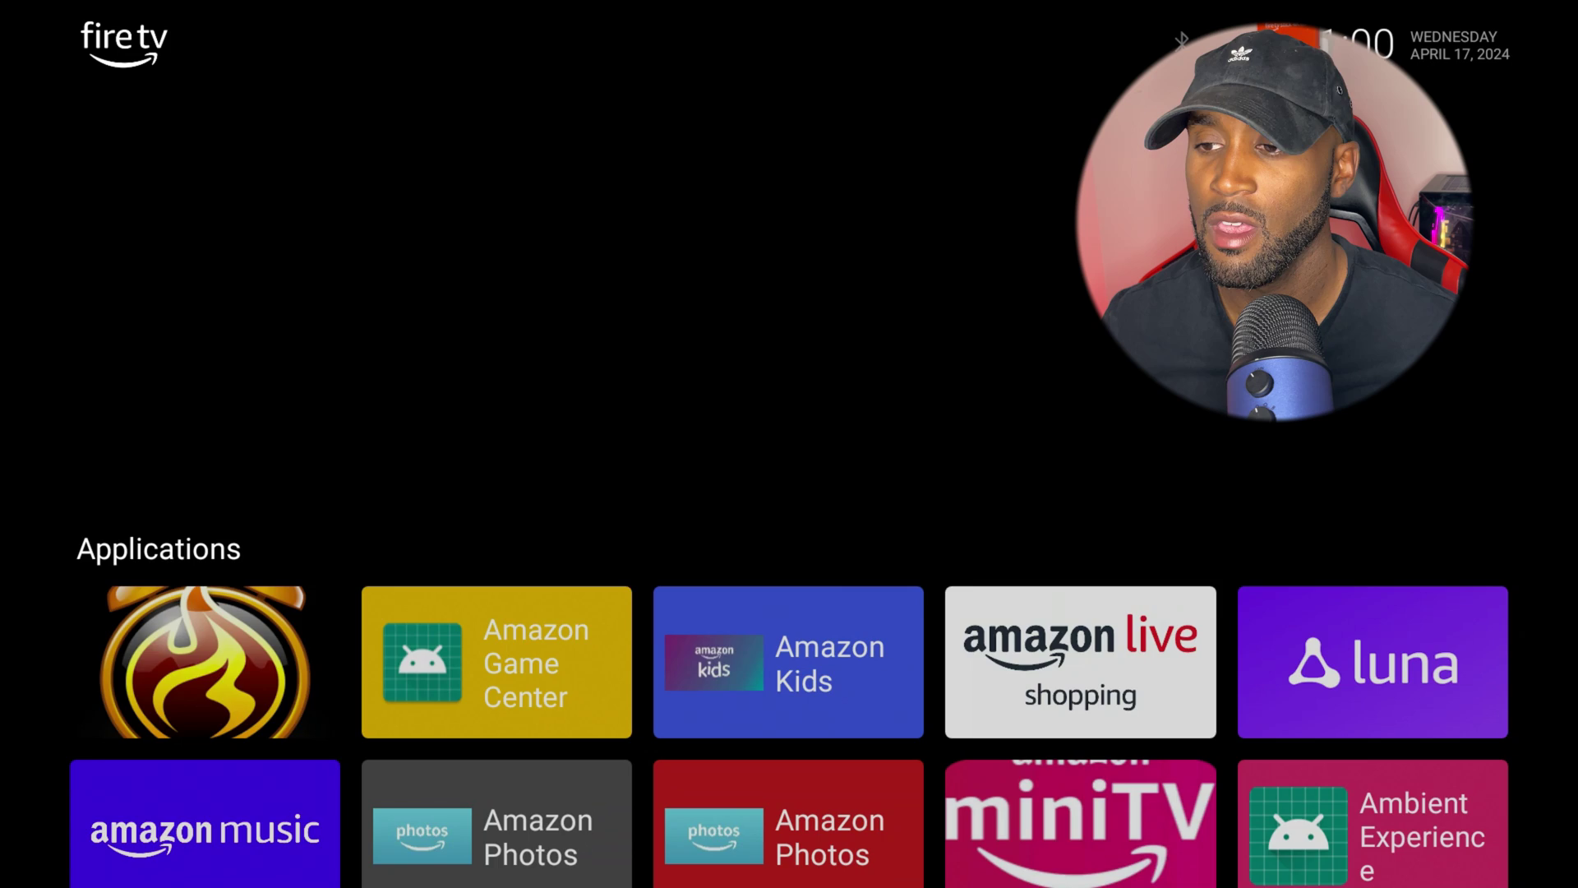
key(Home)
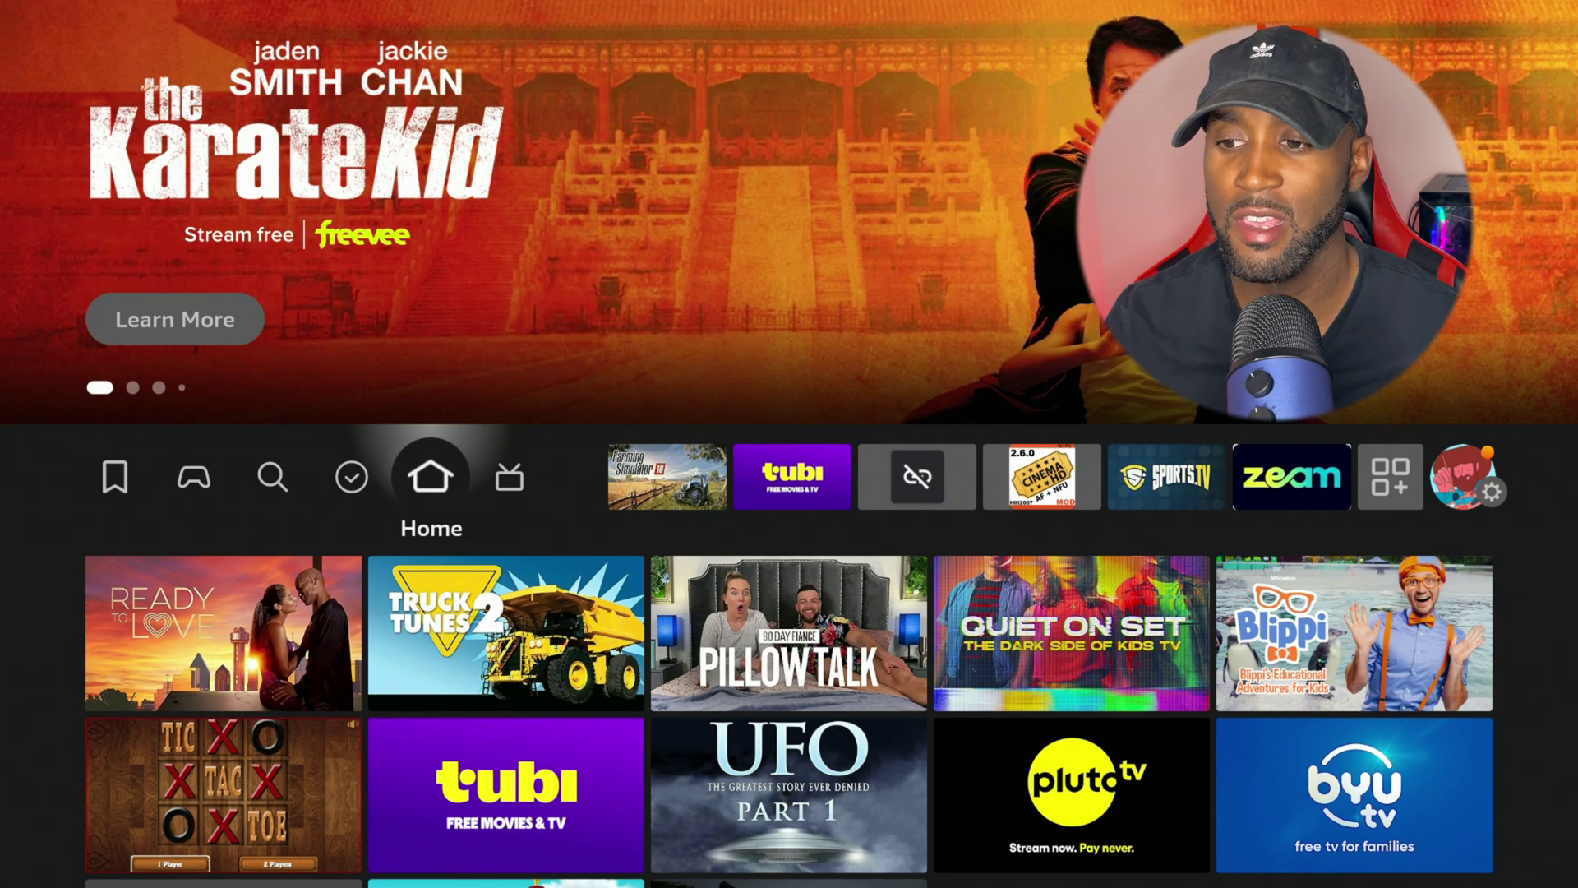
Open Launcher Manager (Mini) from Recently used apps and its Custom launcher list
key(Down)
key(Down)
key(Down)
key(Down)
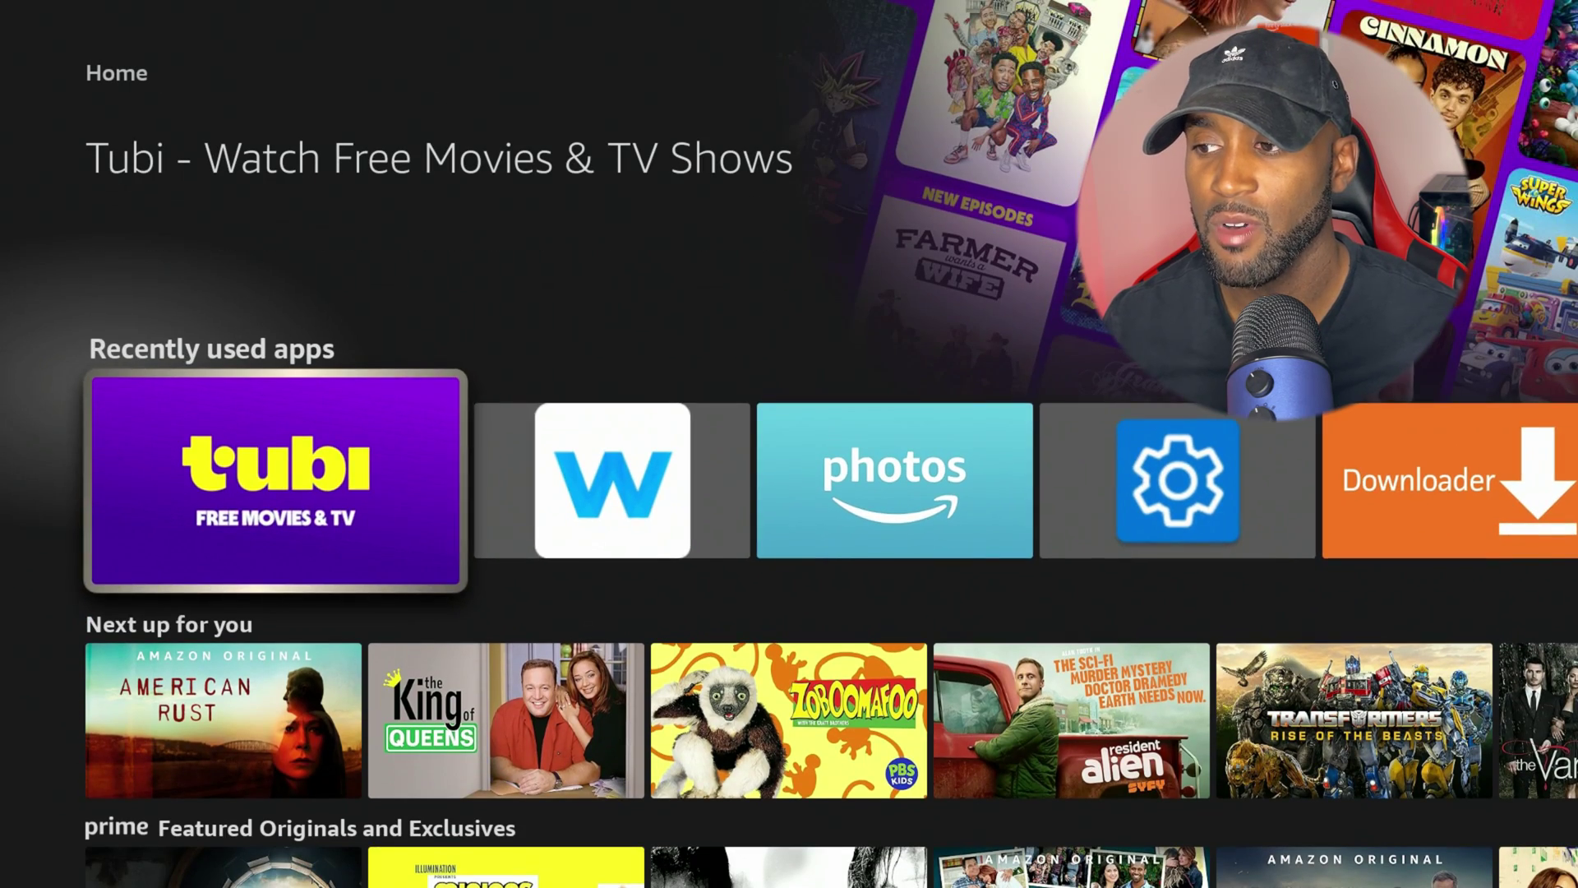
key(Right)
key(Right)
key(Right)
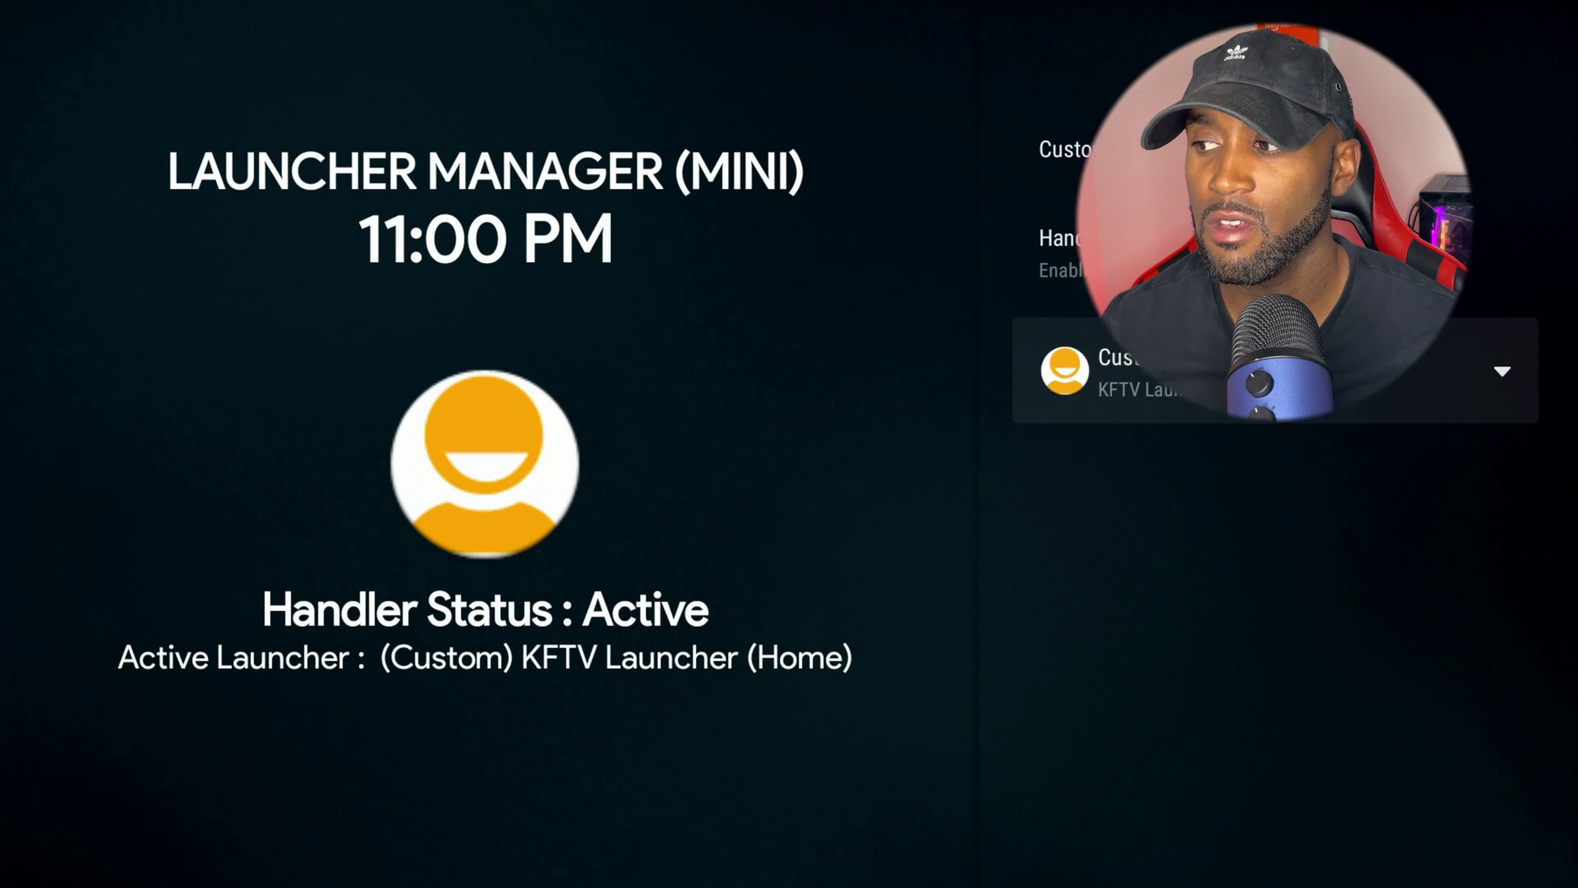
key(Return)
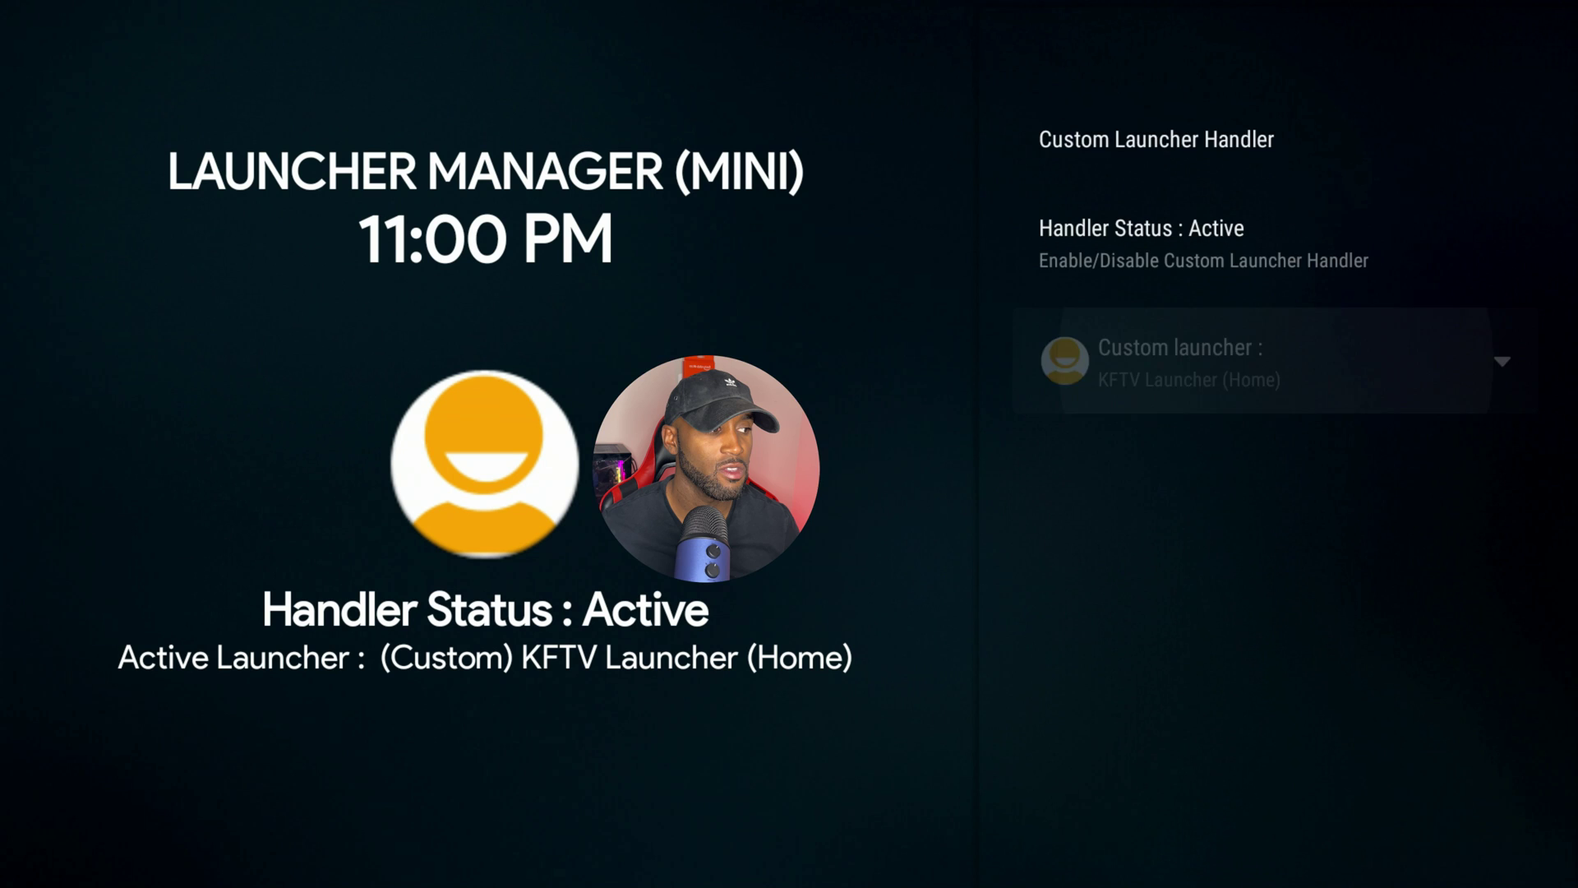
Choose Wolf Launcher in place of KFTV Launcher as the custom launcher
key(Down)
key(Down)
key(Down)
key(Down)
key(Down)
key(Down)
key(Down)
key(Down)
key(Down)
key(Down)
key(Down)
key(Down)
key(Down)
key(Down)
key(Down)
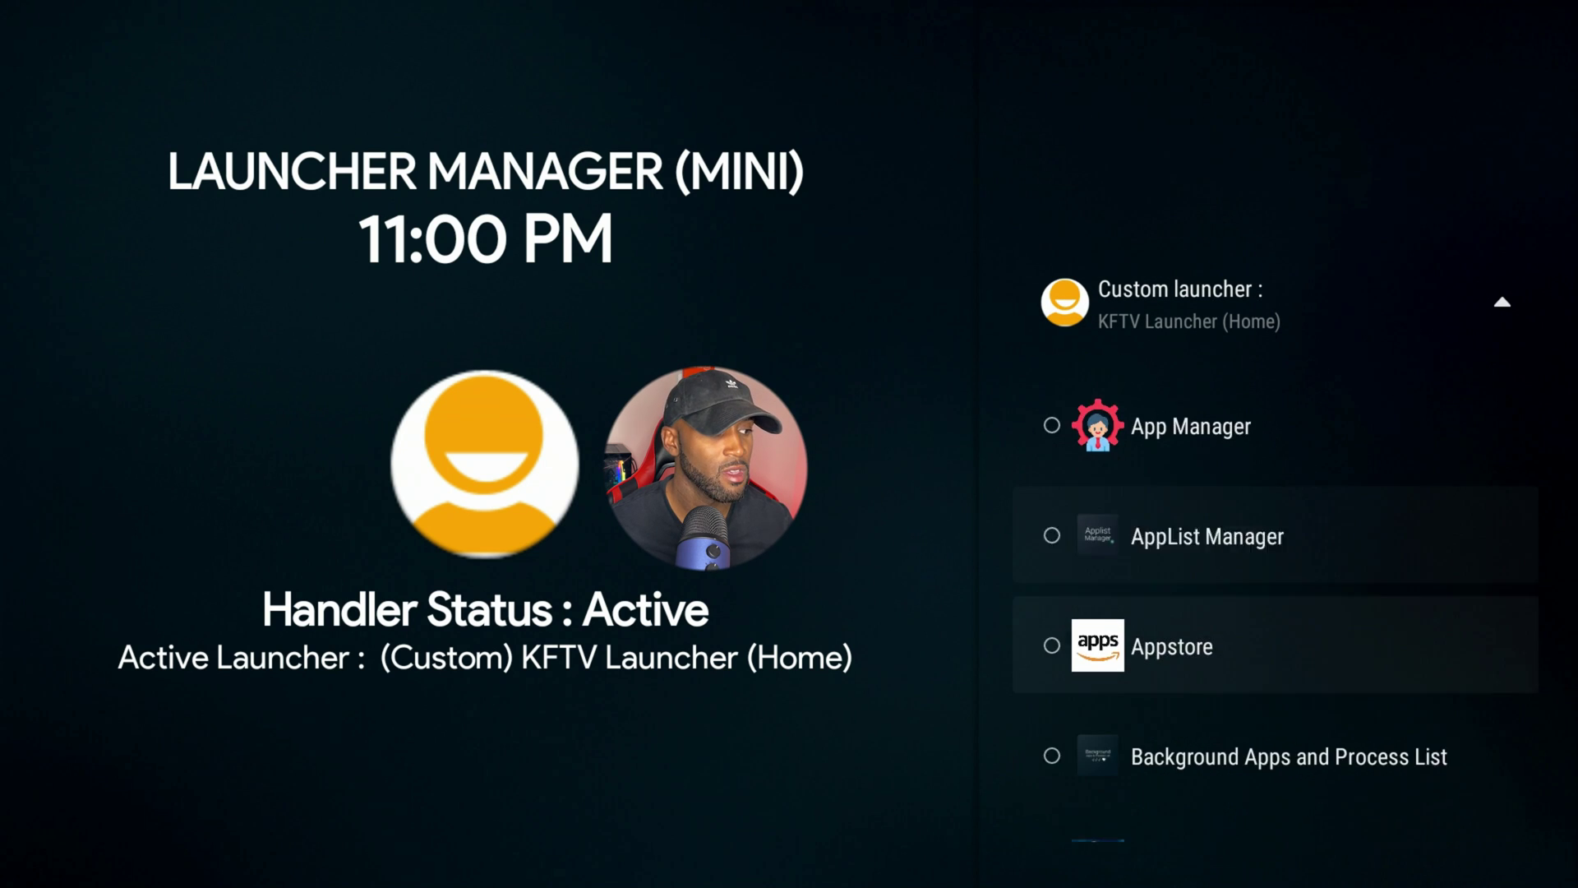
key(Down)
key(Down)
key(Down)
key(Down)
key(Down)
key(Down)
key(Down)
key(Down)
key(Down)
key(Down)
key(Down)
key(Down)
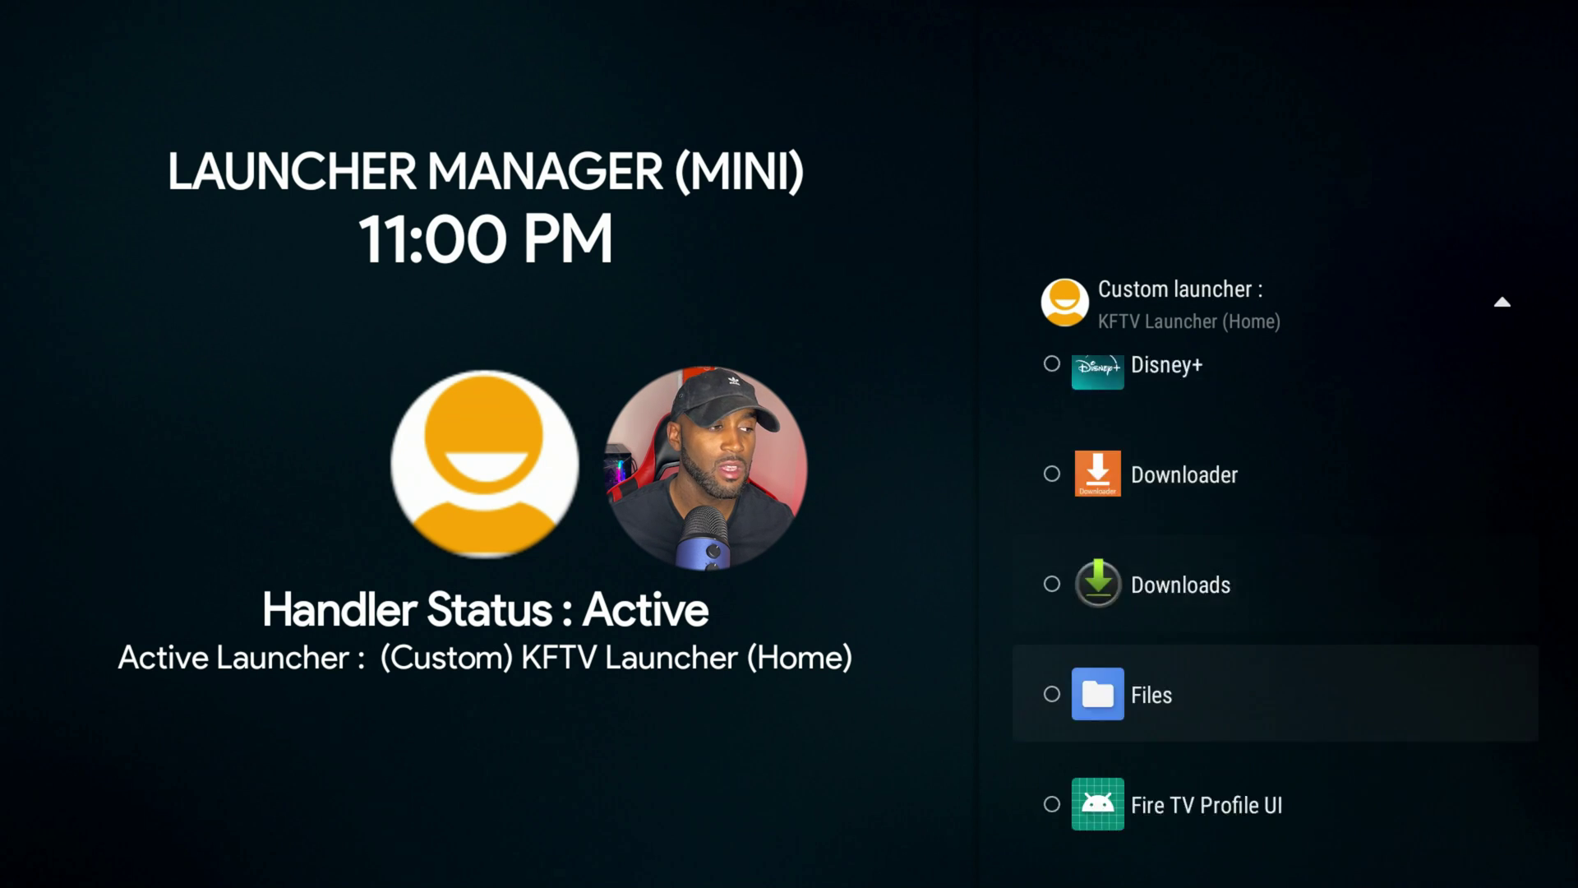
key(Down)
key(Down)
key(Down)
key(Down)
key(Down)
key(Down)
key(Down)
key(Down)
key(Down)
key(Down)
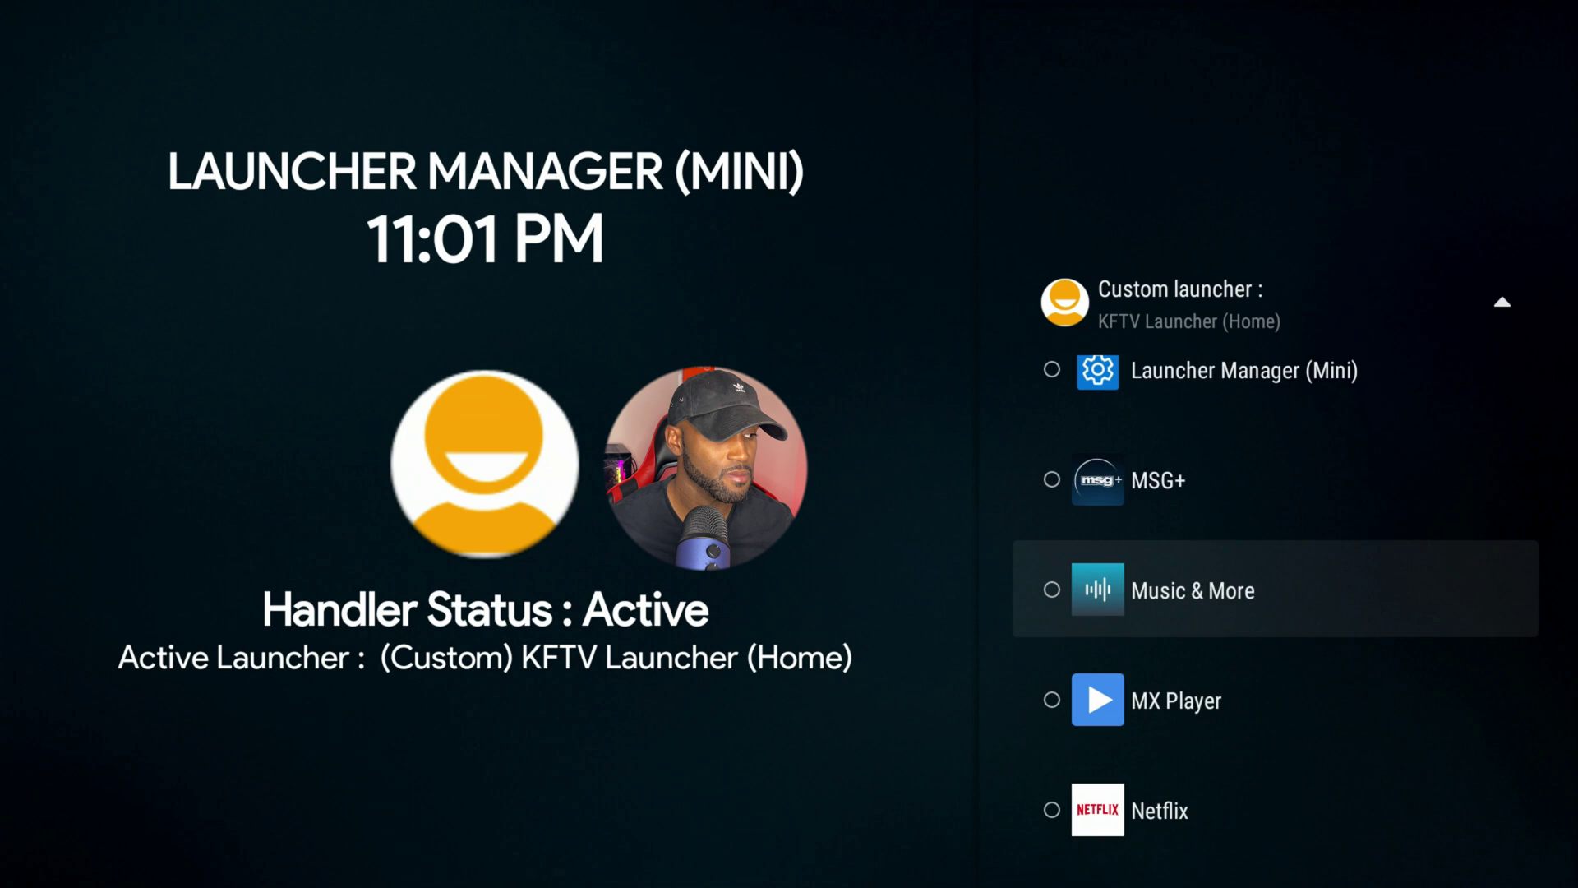
key(Down)
key(Down)
key(Down)
key(Down)
key(Down)
key(Down)
key(Down)
key(Down)
key(Down)
key(Down)
key(Down)
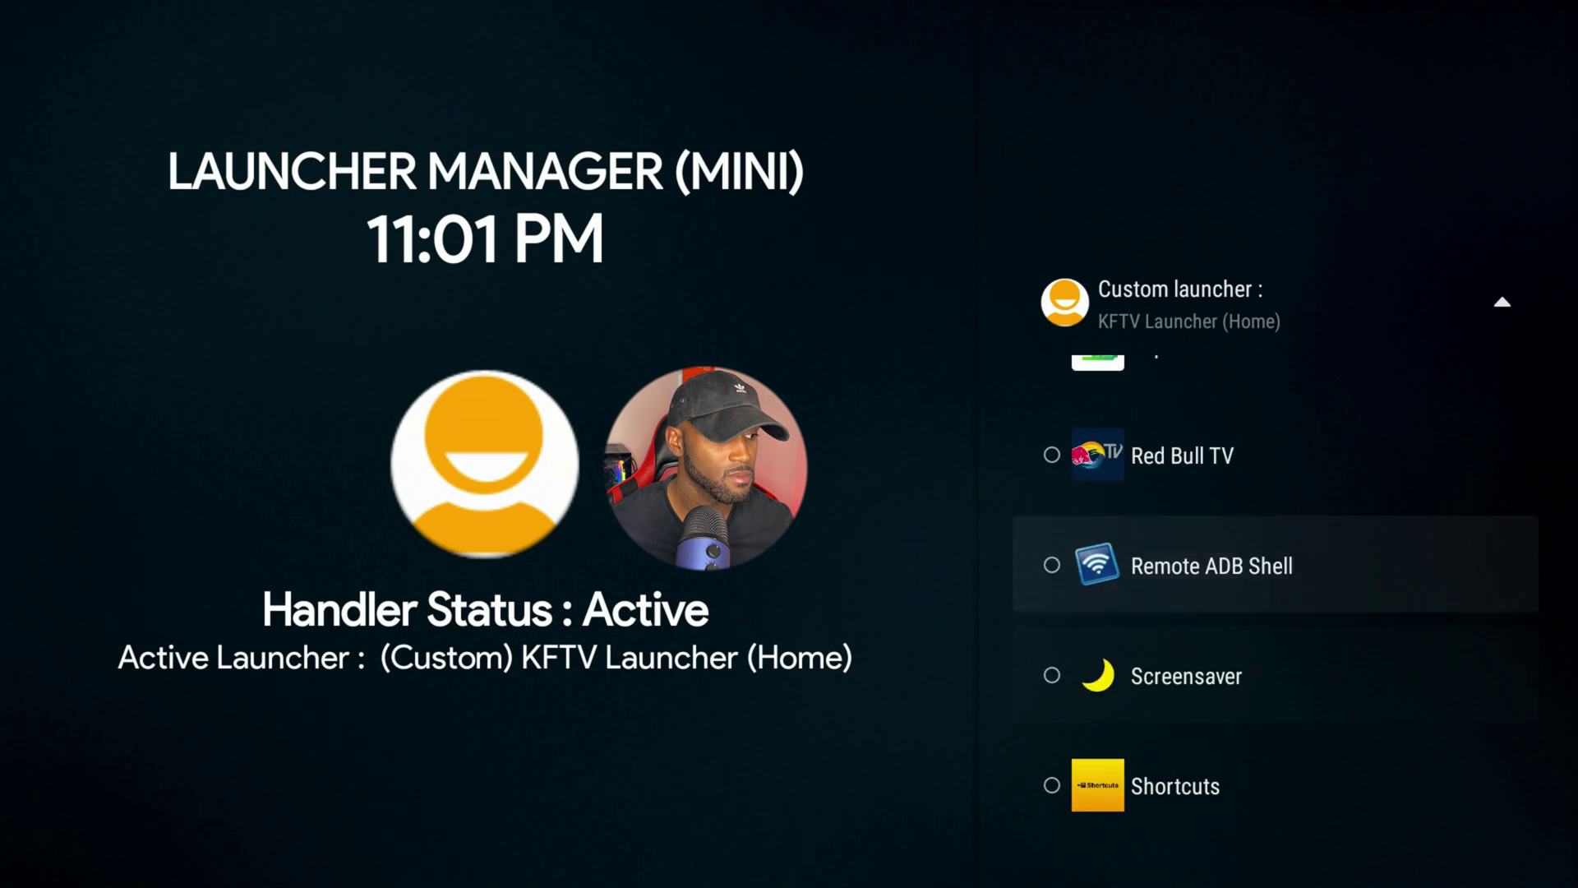
key(Down)
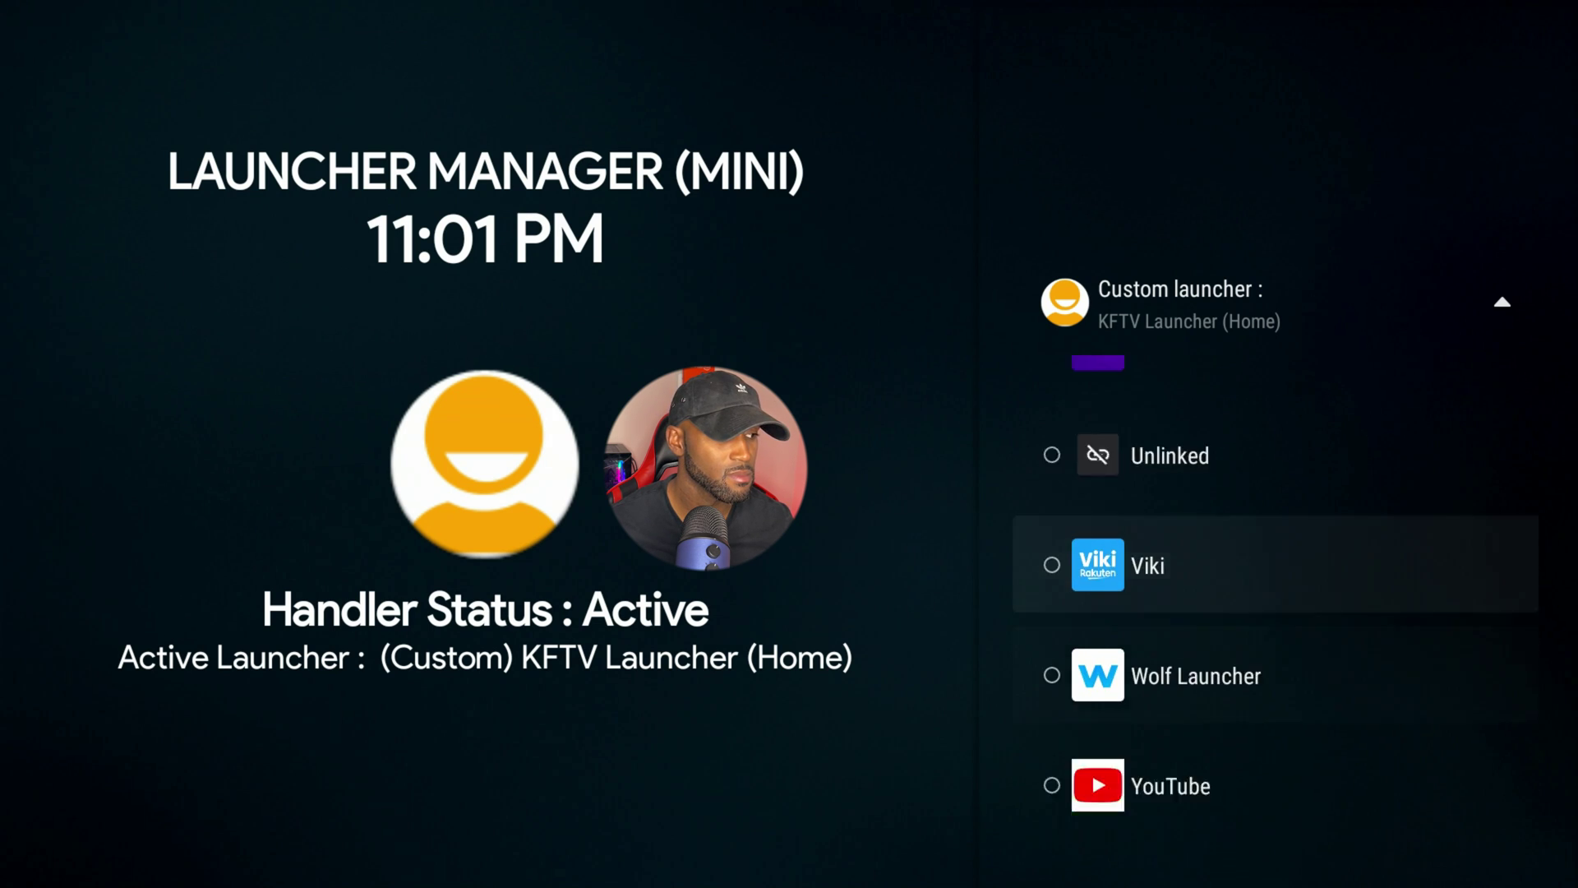
key(Down)
key(Down)
key(Up)
key(Return)
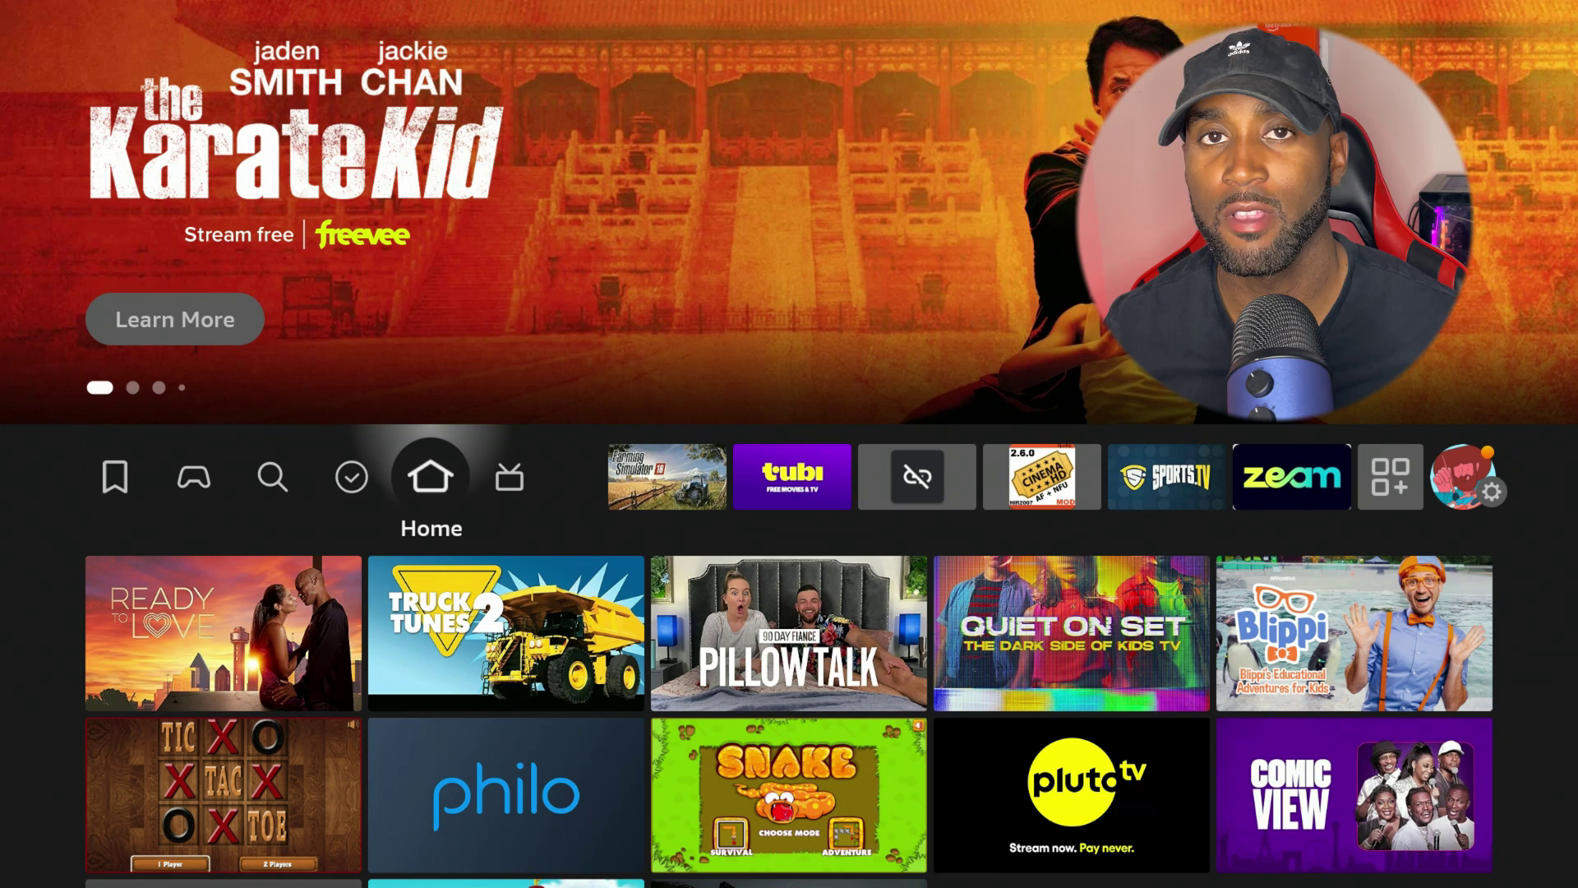
Launch the Wolf Launcher tile from the Recently used apps row
key(Down)
key(Down)
key(Down)
key(Down)
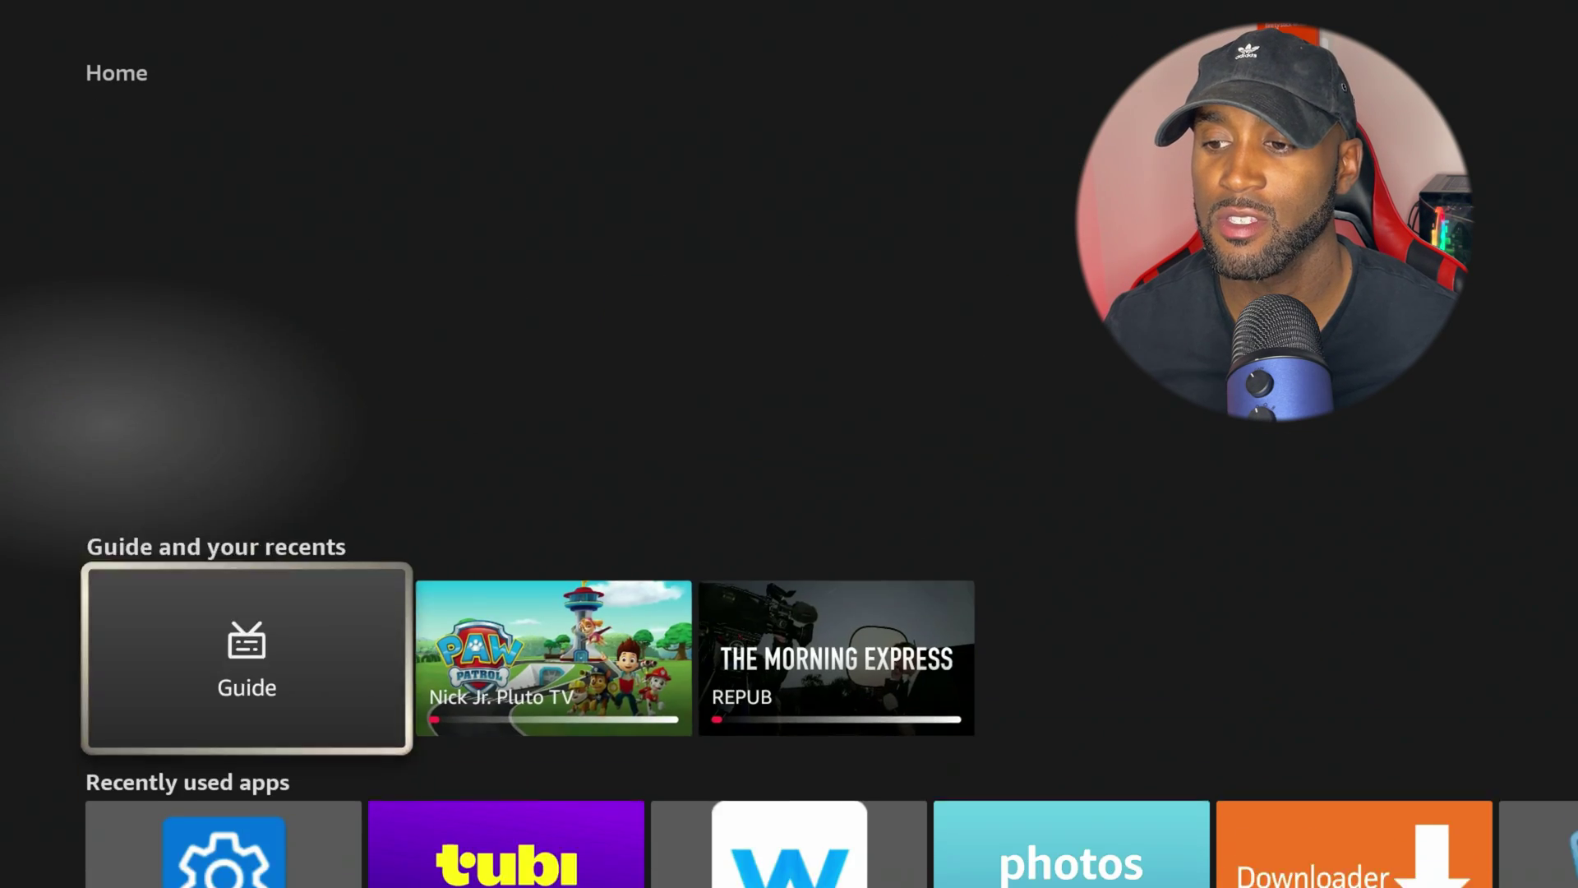
key(Right)
key(Right)
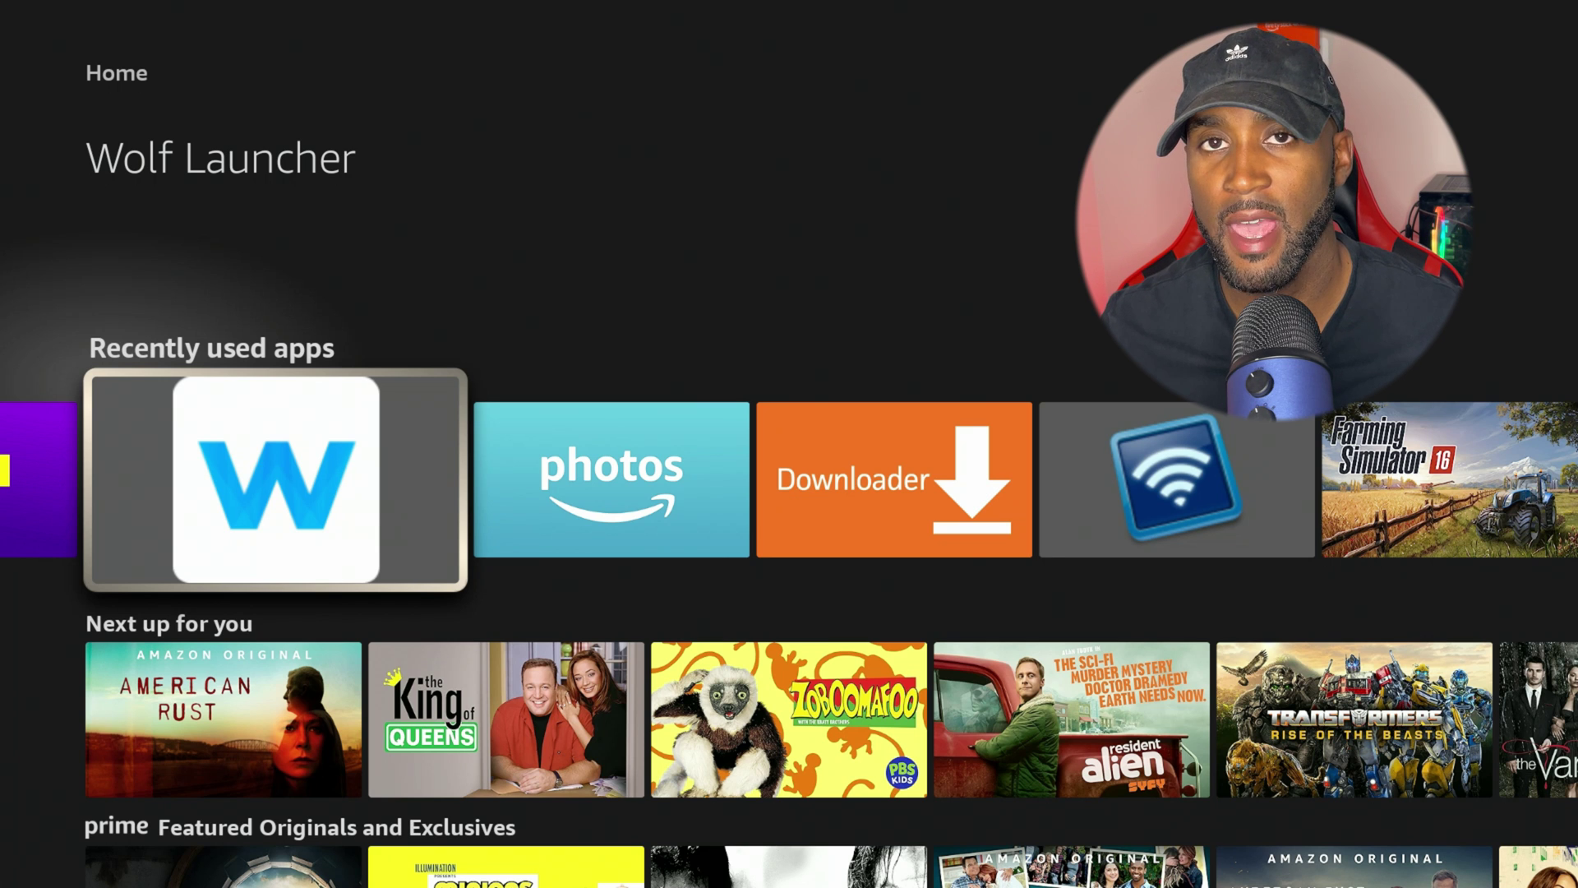
key(Return)
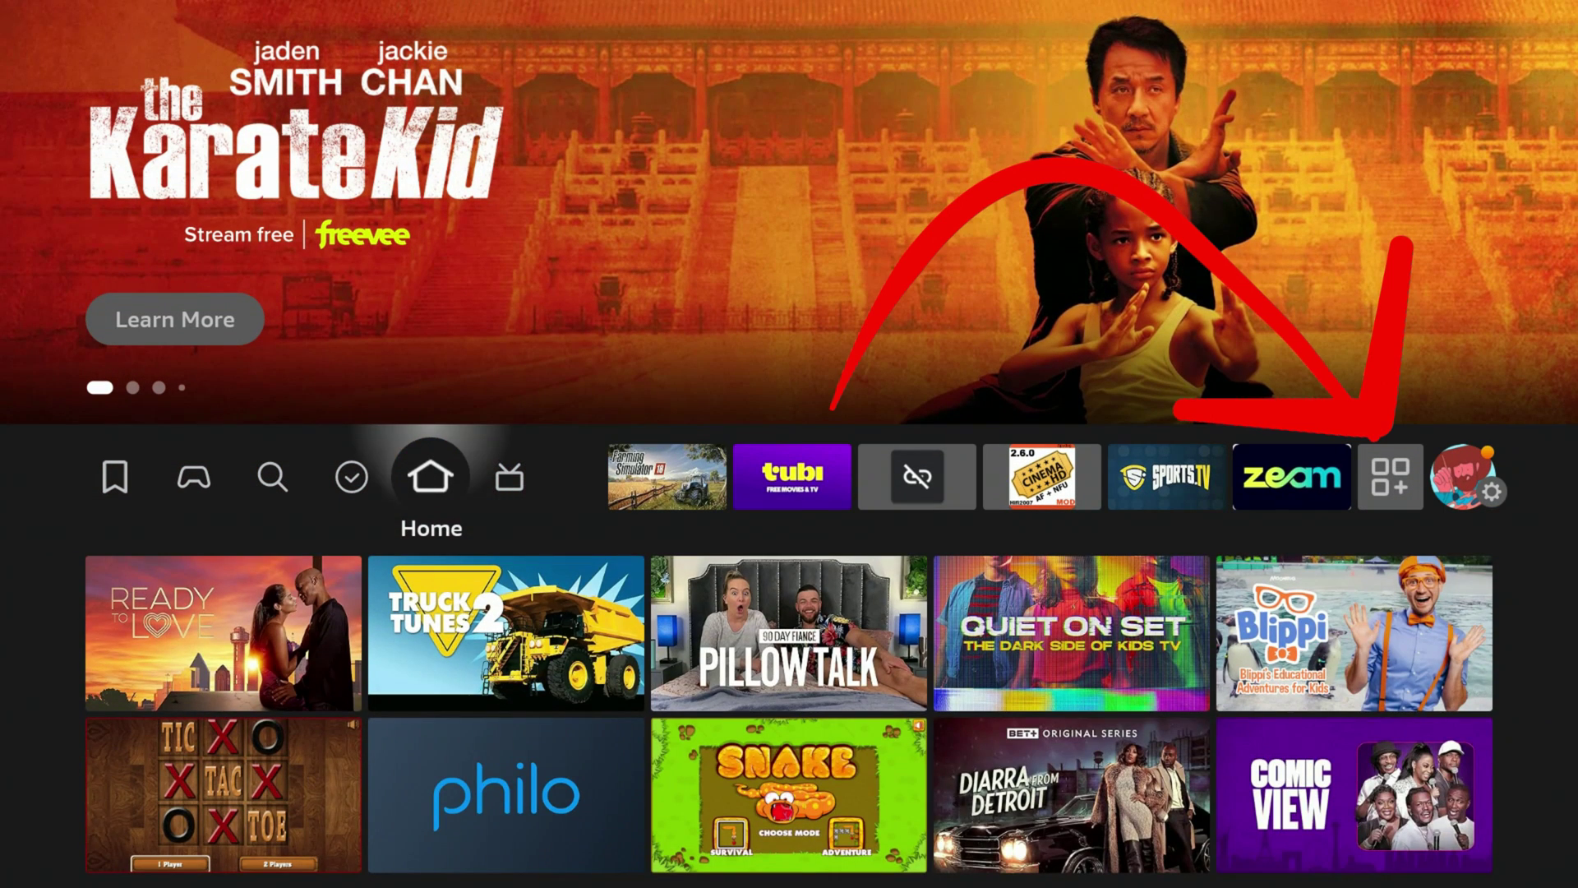
Open the full Your Apps & Channels list from the home screen
key(Right)
key(Right)
key(Right)
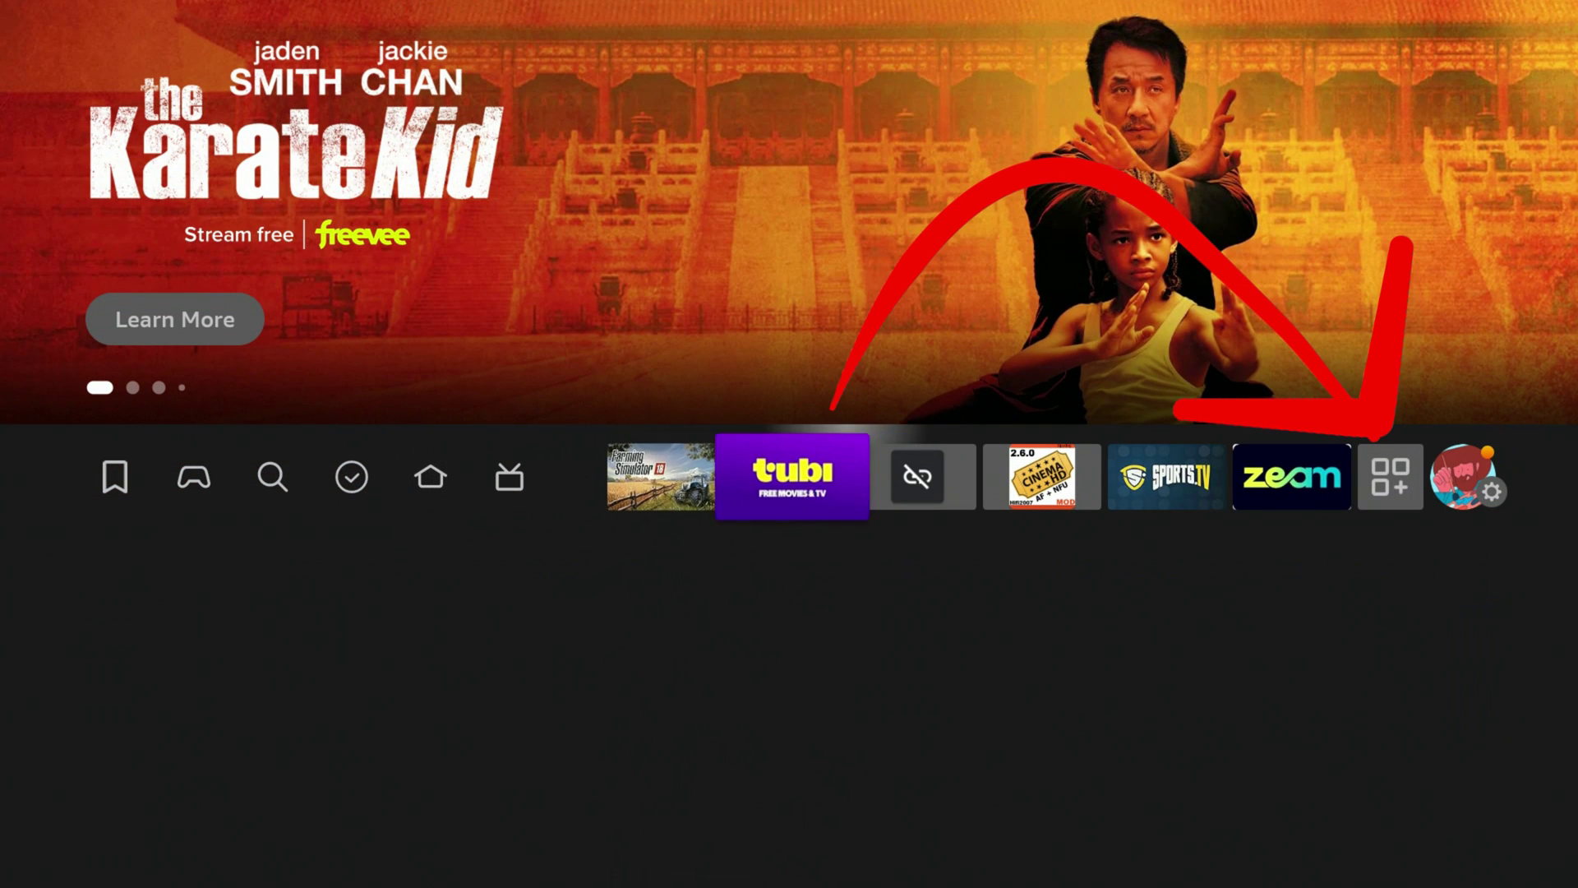
key(Right)
key(Right)
key(Right)
key(Right)
key(Right)
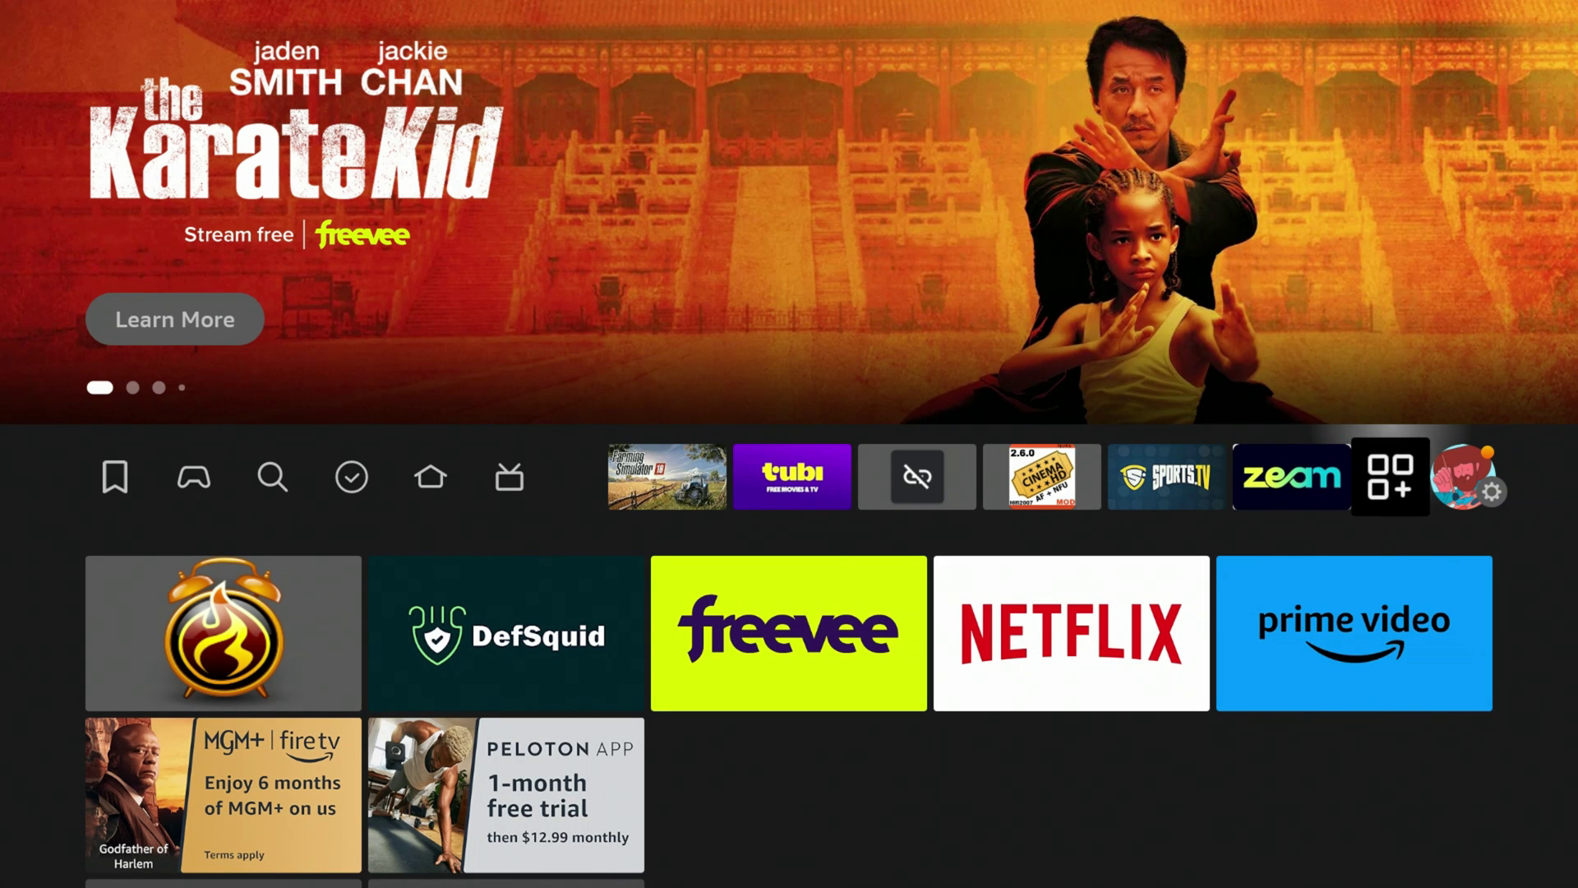
key(Return)
Use the Wolf Launcher tile's Options menu to Move it to front
key(Down)
key(Down)
key(Down)
key(Down)
key(Down)
key(Down)
key(Down)
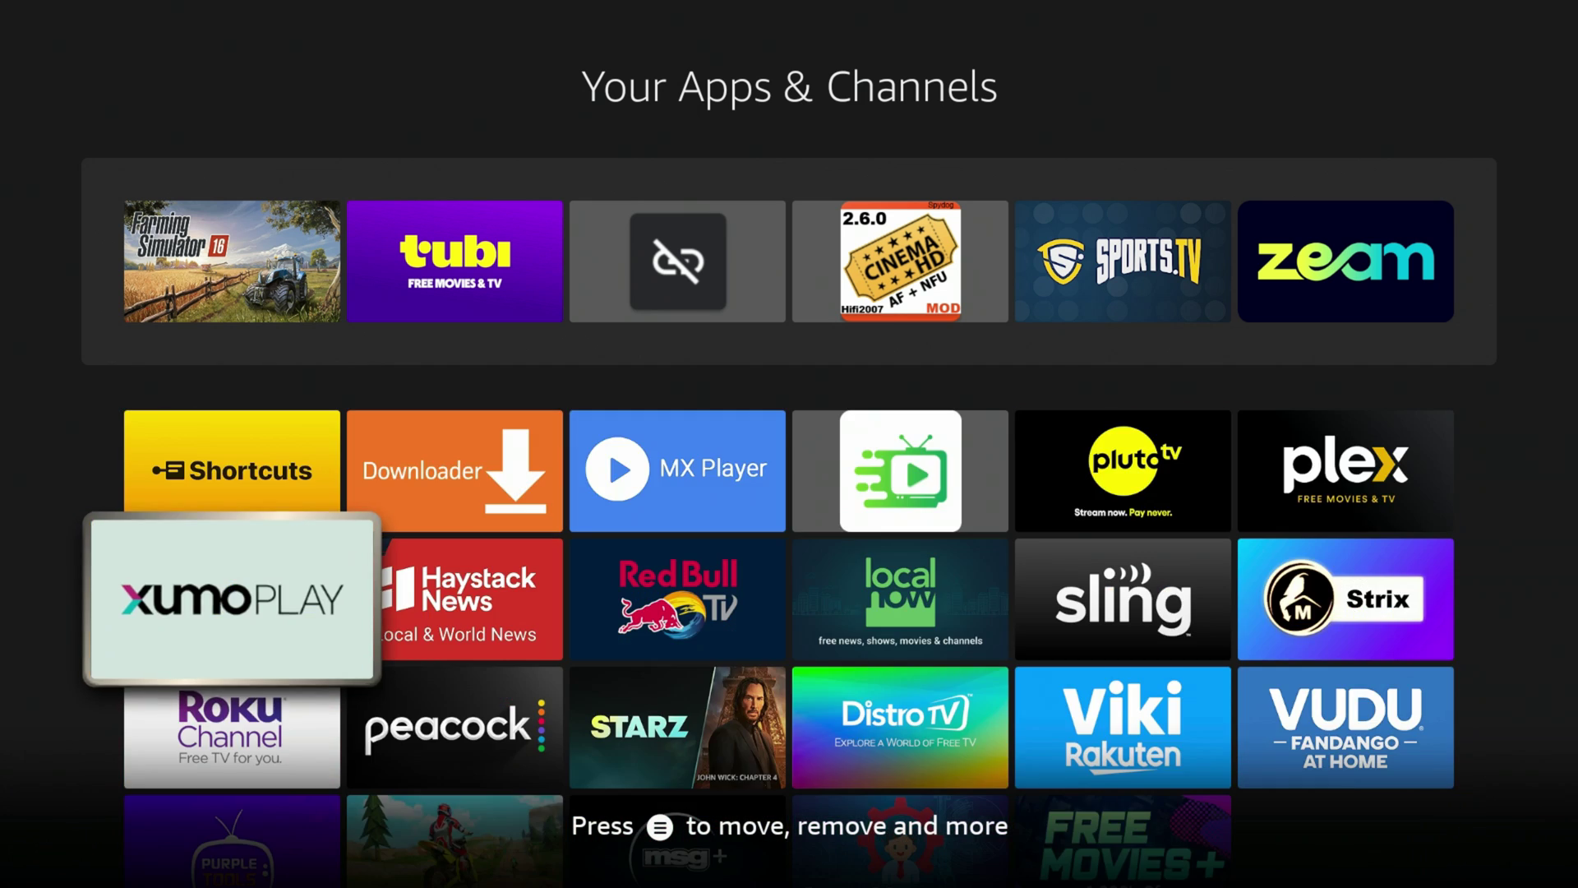
key(Left)
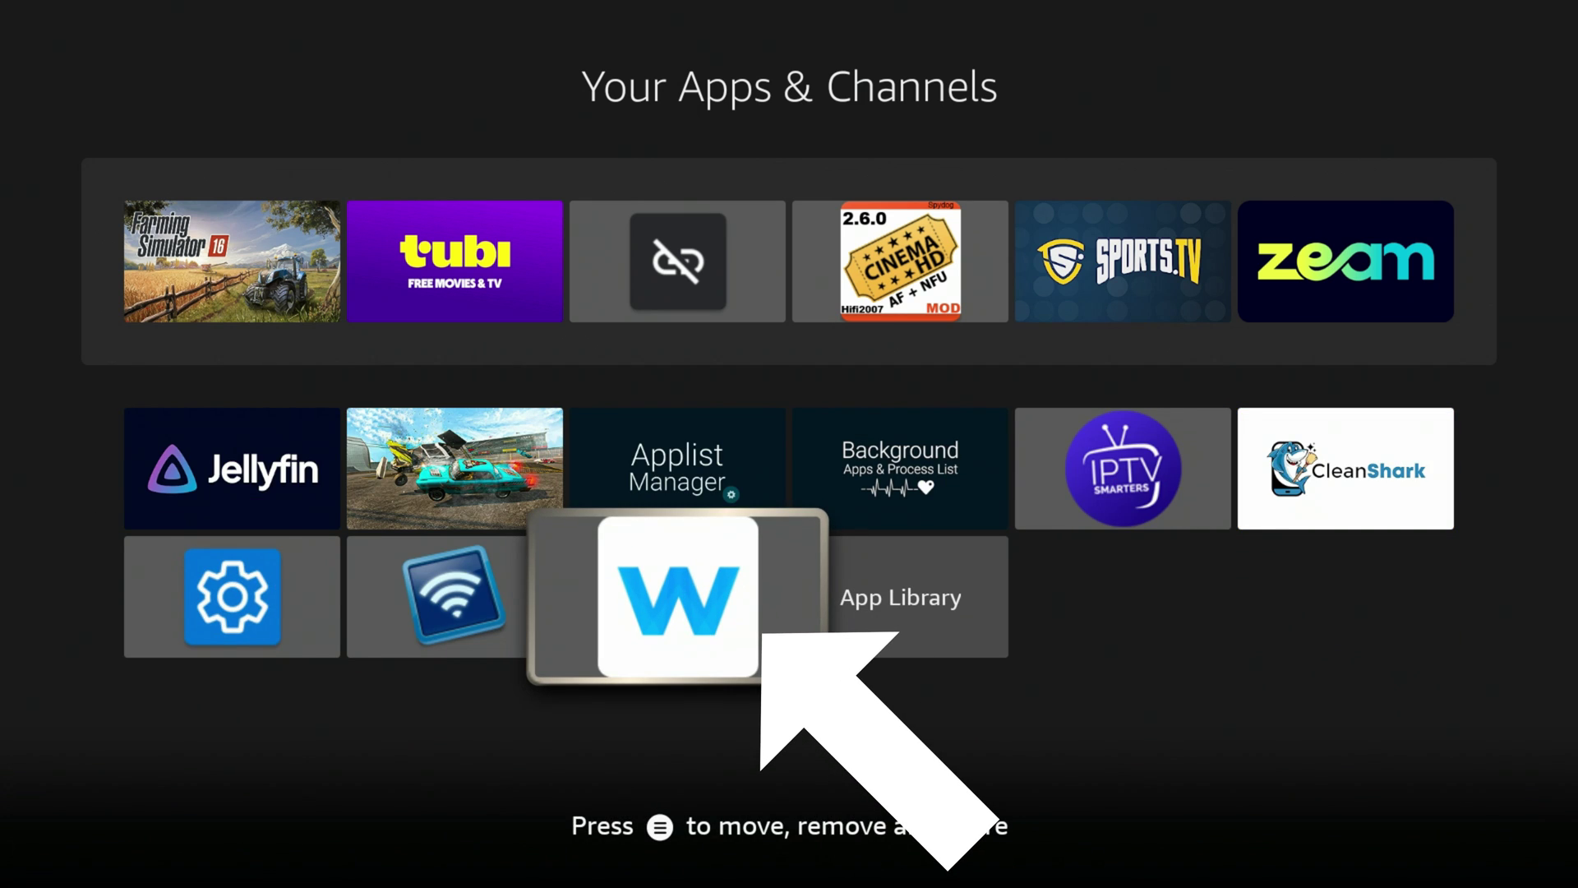
key(Menu)
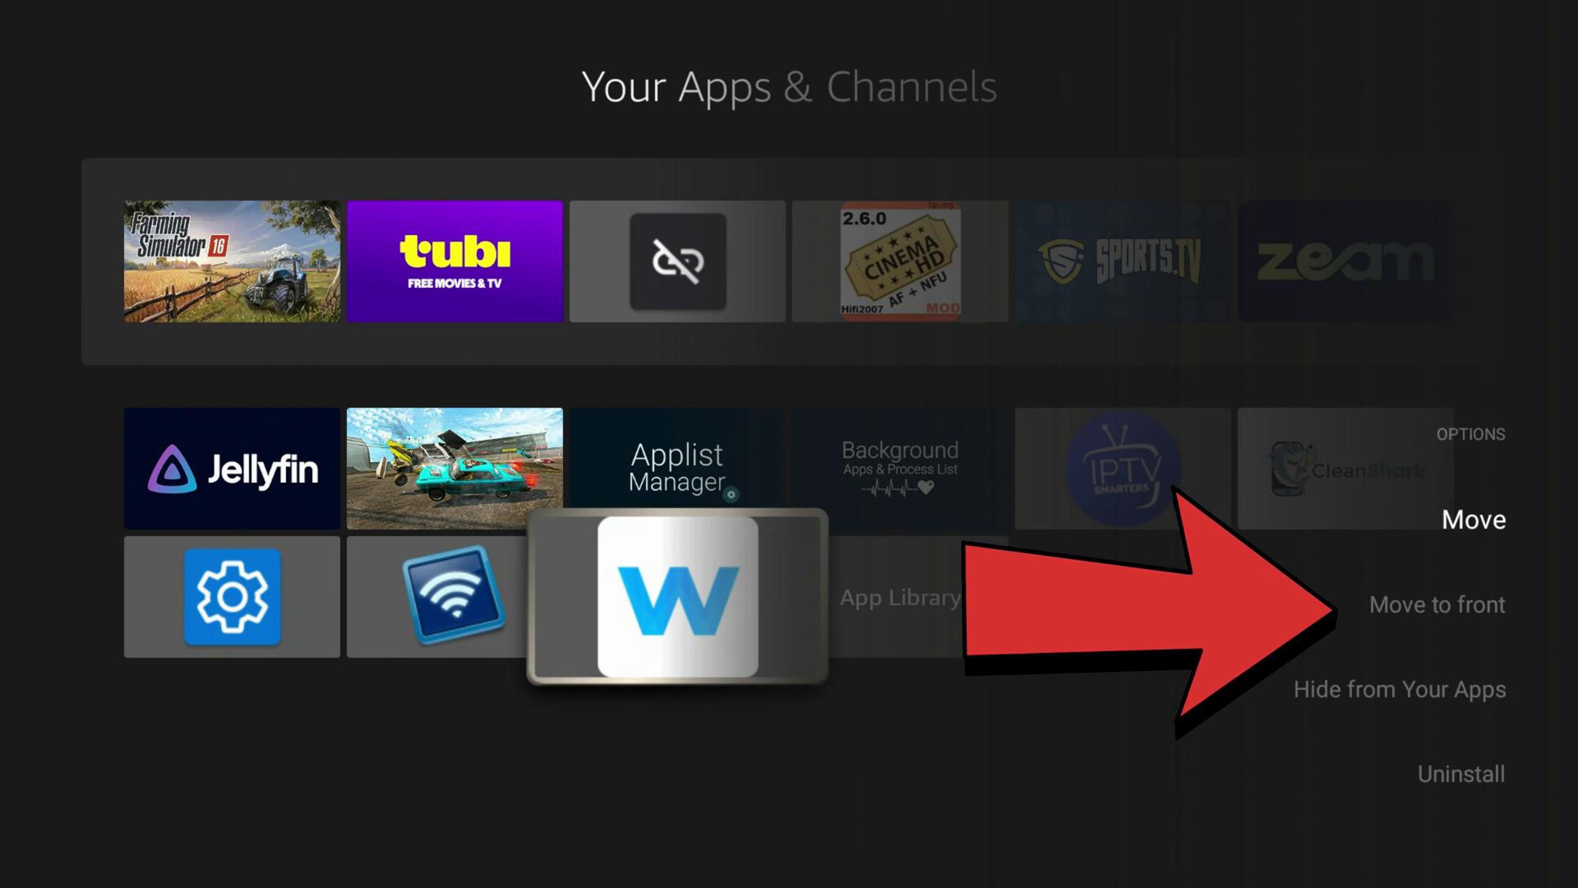
key(Down)
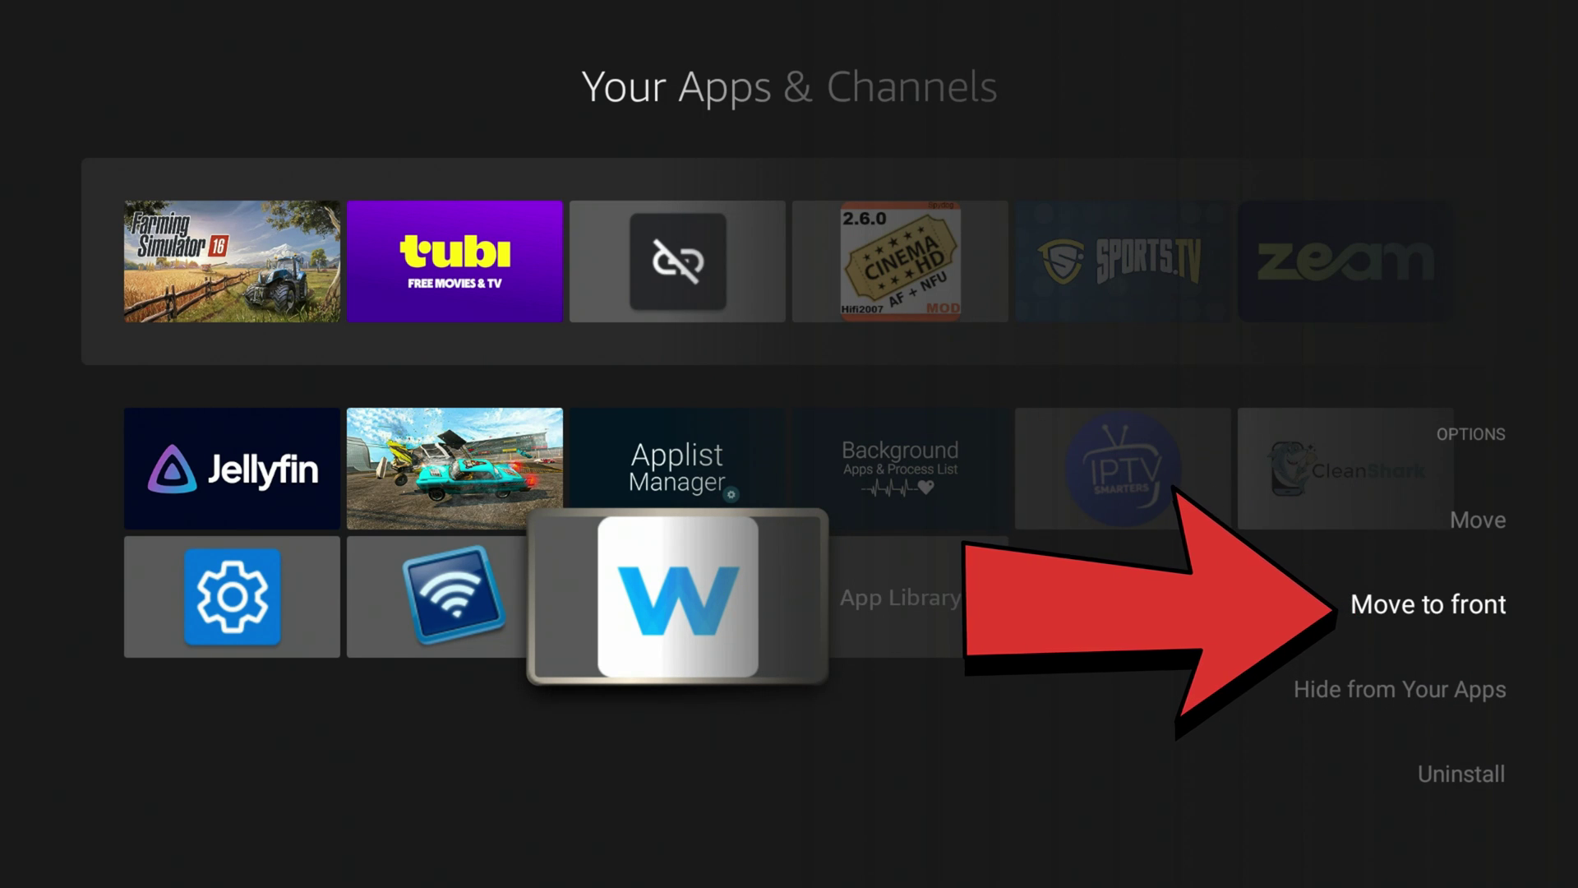
key(Return)
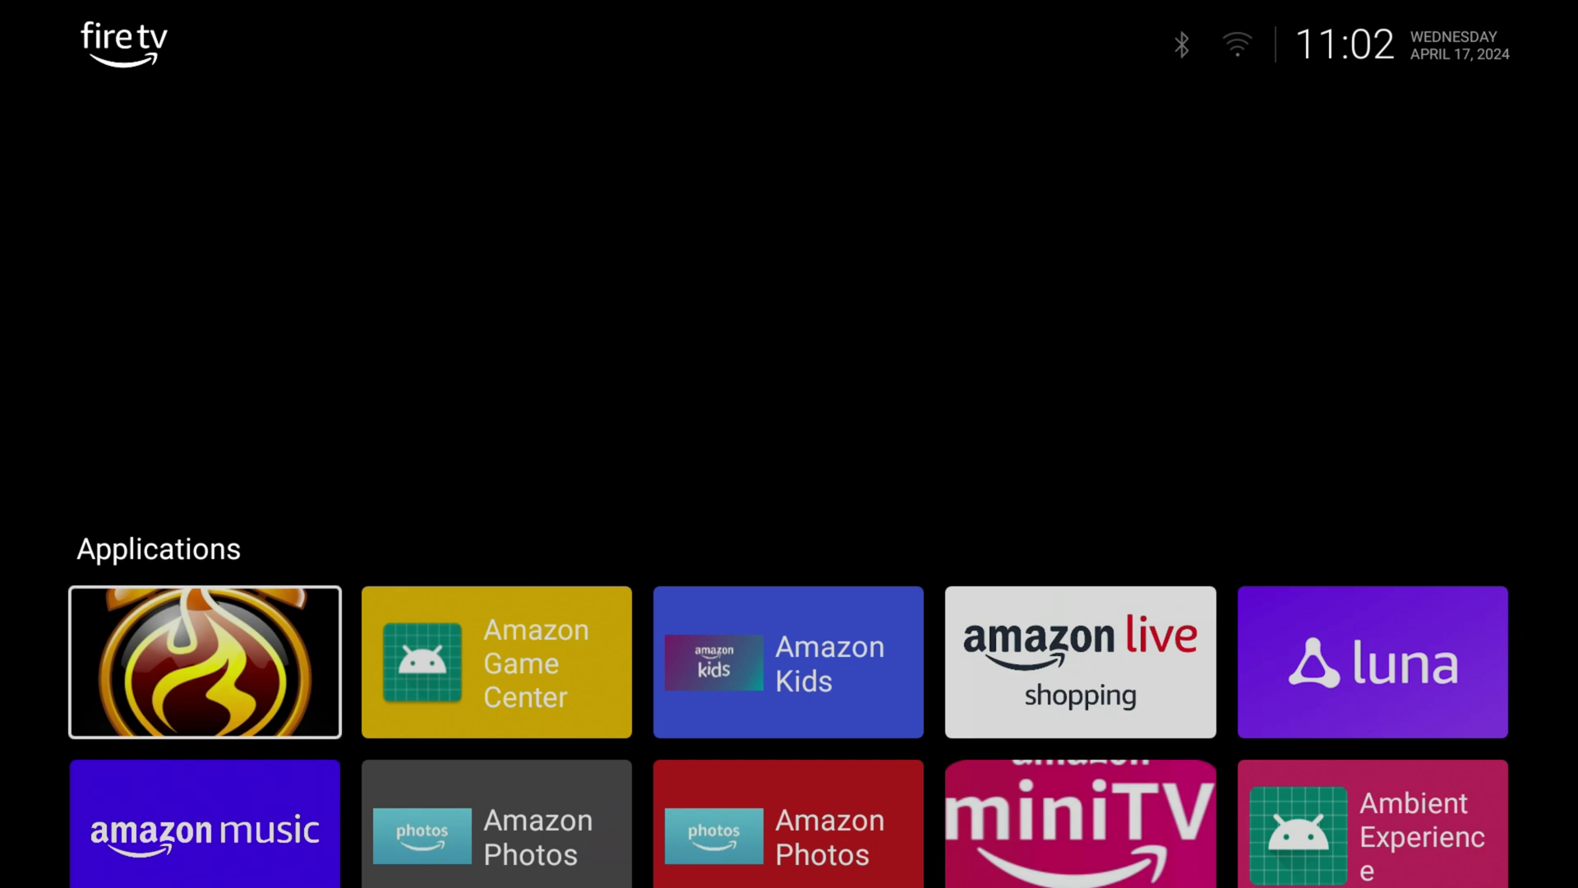
Scroll the Wolf Launcher Applications grid to App Manager, then go back Home
key(Down)
key(Down)
key(Down)
key(Down)
key(Down)
key(Down)
key(Down)
key(Down)
key(Down)
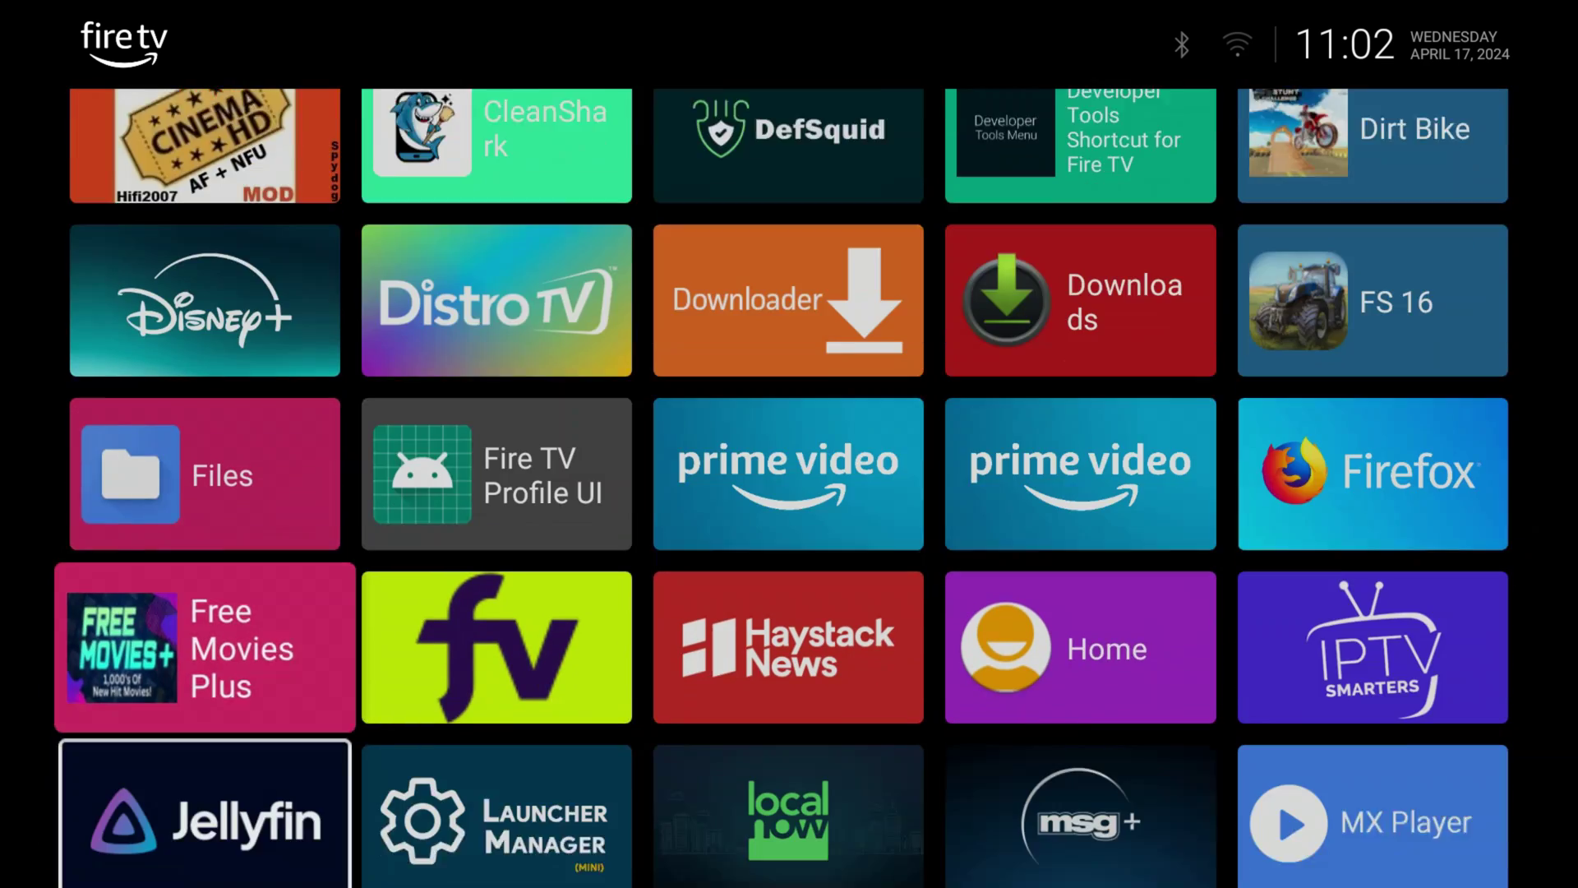
key(Up)
key(Up)
key(Up)
key(Up)
key(Up)
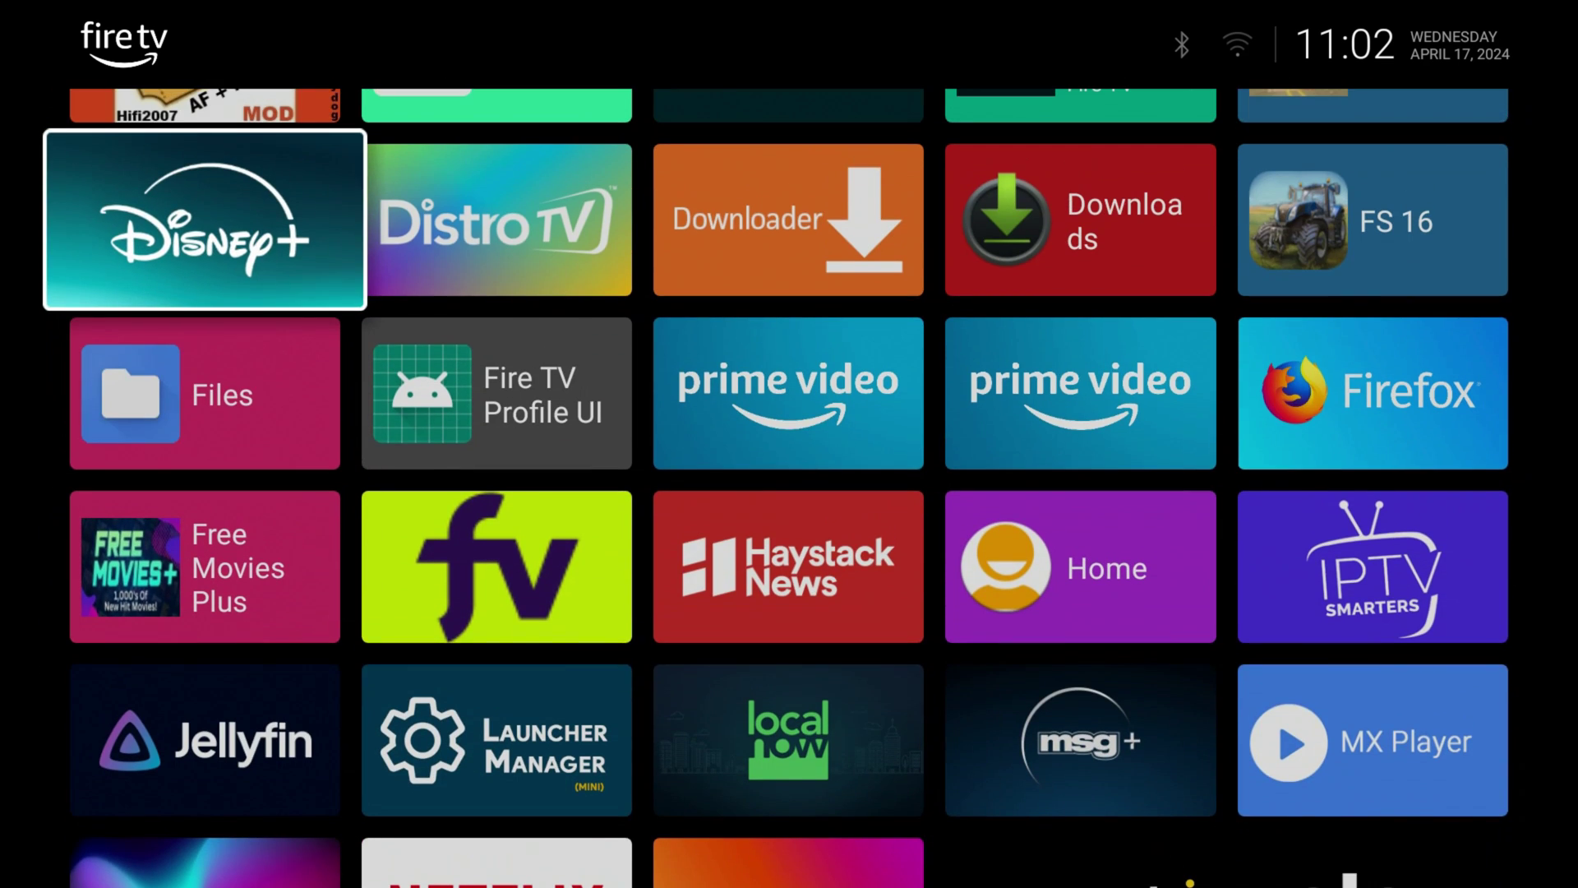
key(Up)
key(Up)
key(Up)
key(Up)
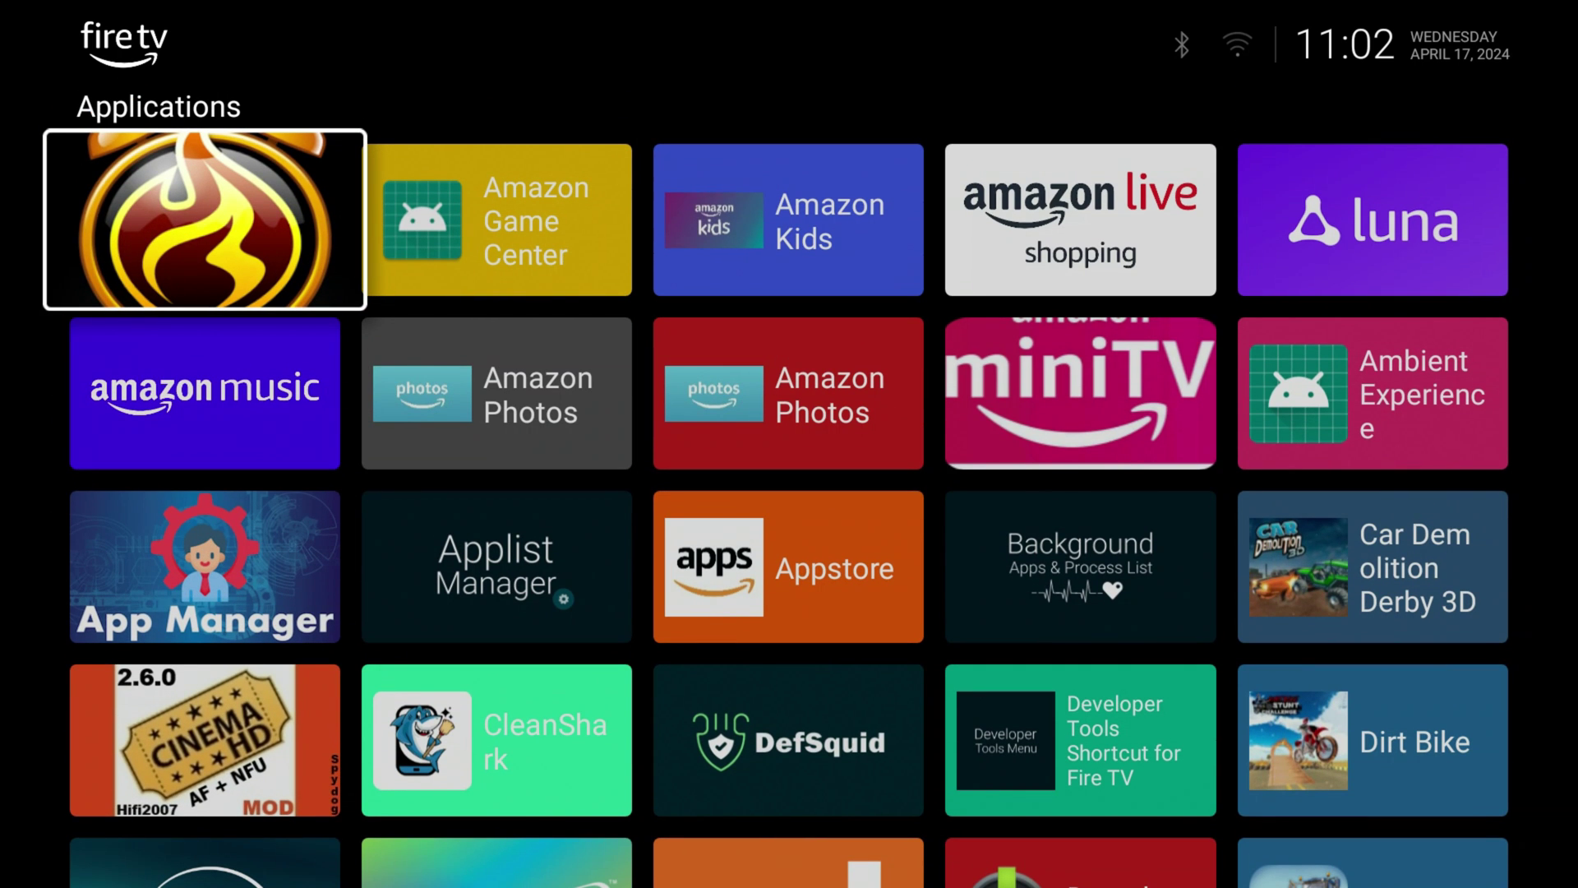
key(Down)
key(Down)
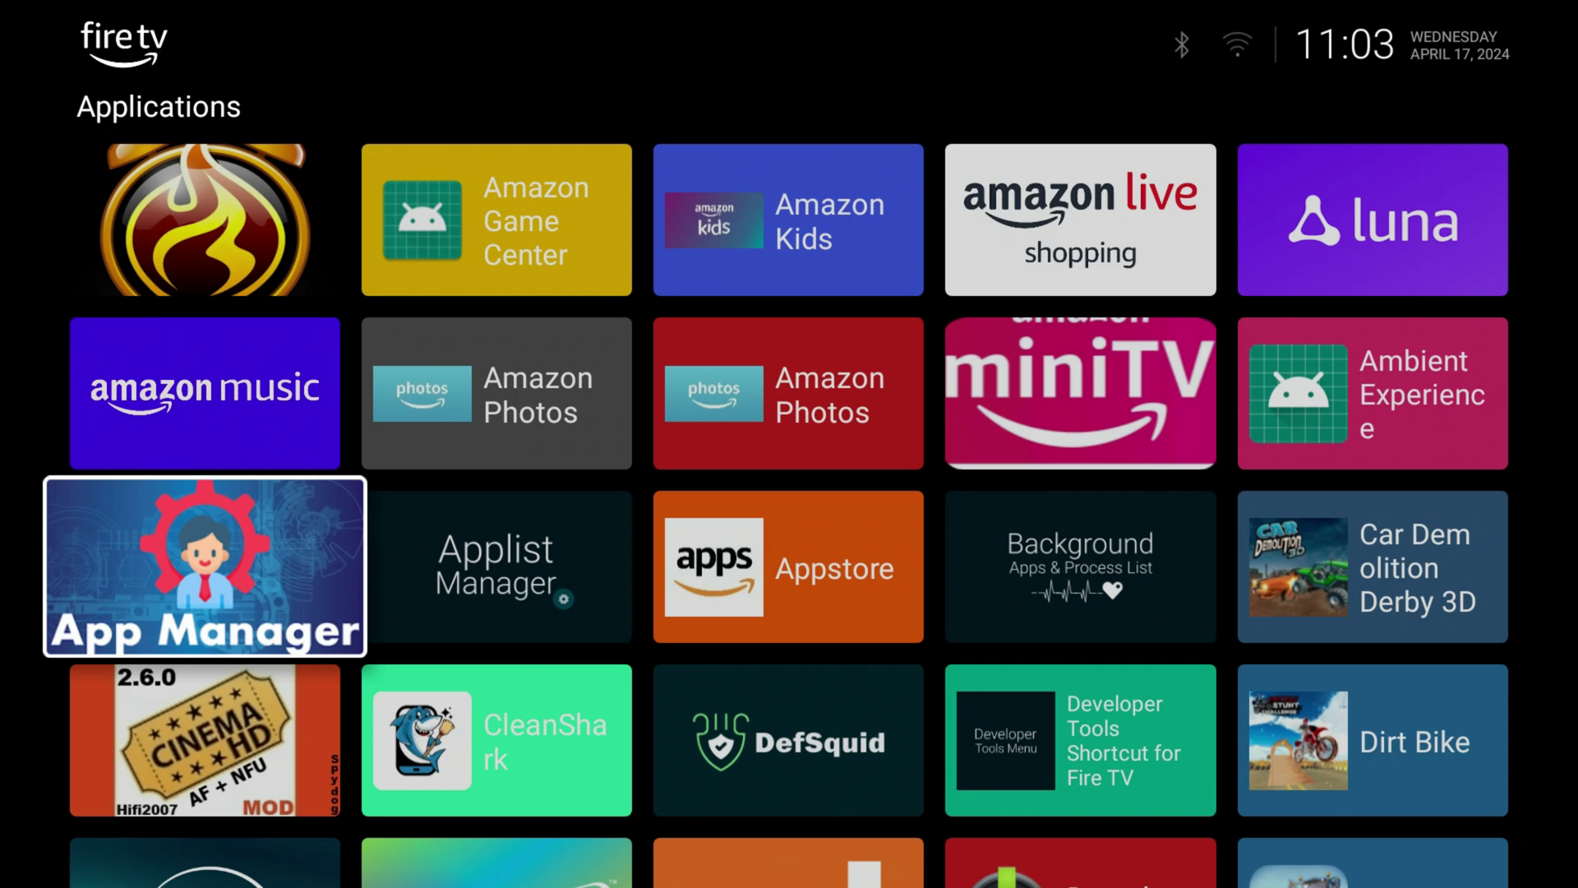
key(Home)
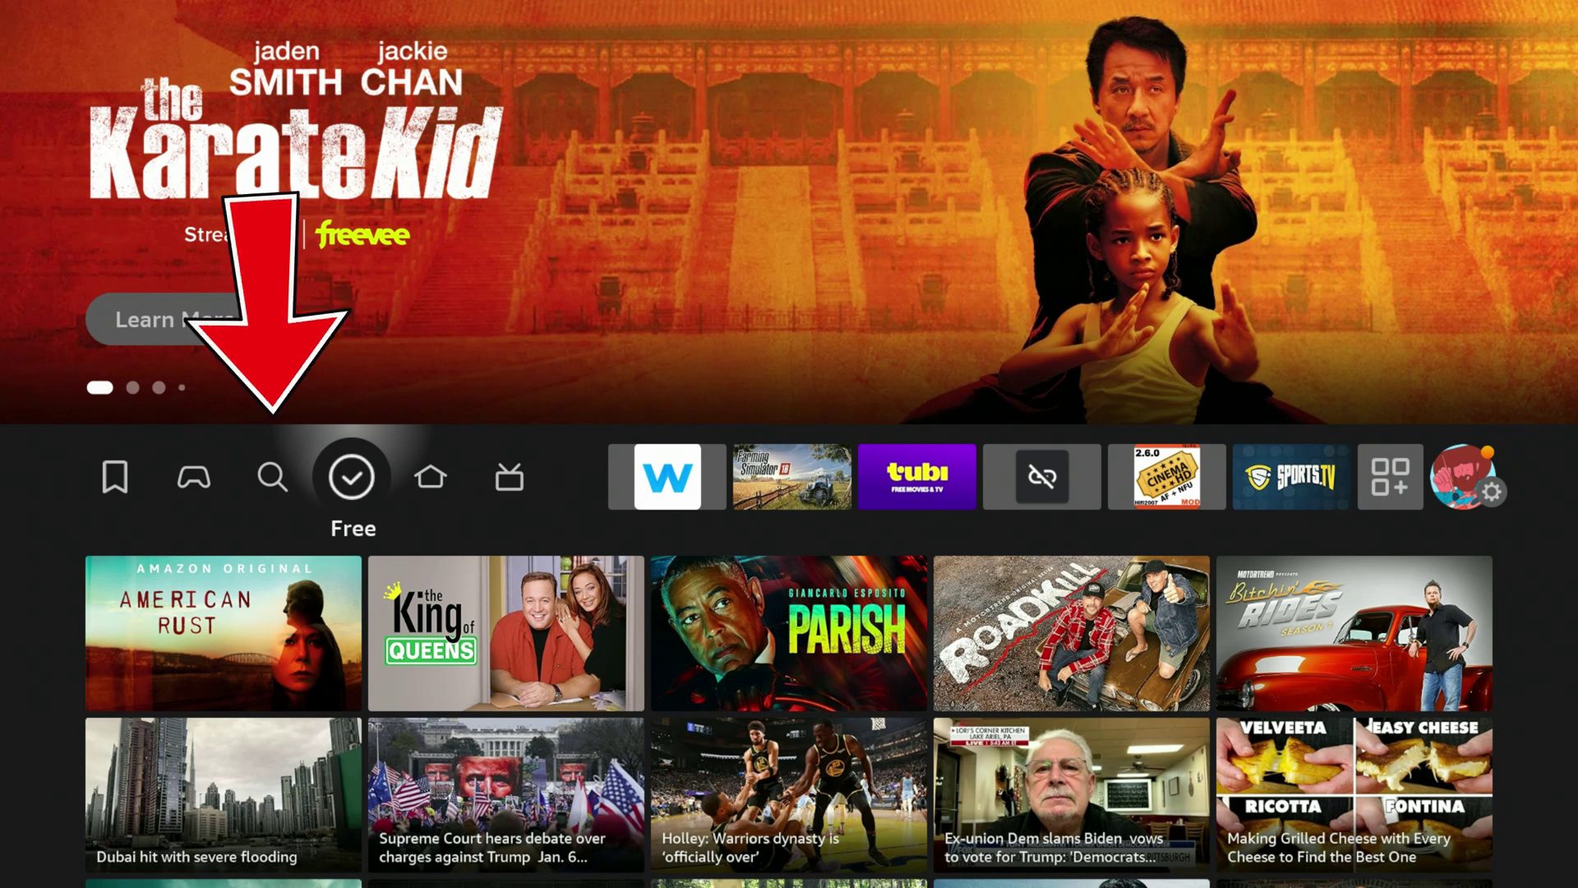
Search Find for 'Do' and pick the Downloader suggestion
key(Left)
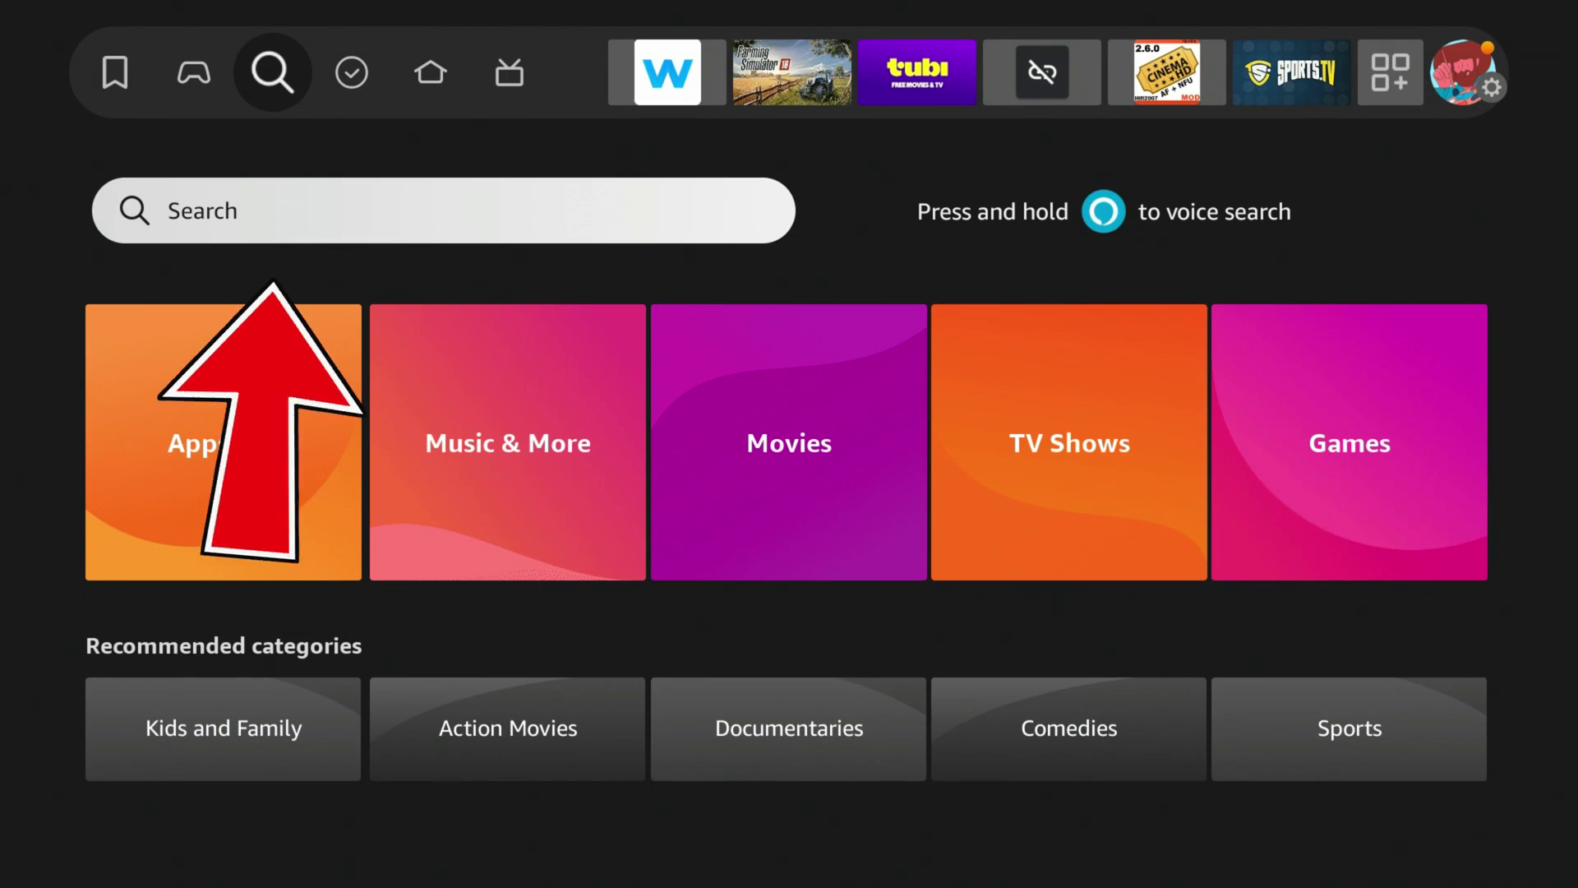
key(Return)
key(Right)
key(Right)
key(Right)
key(Return)
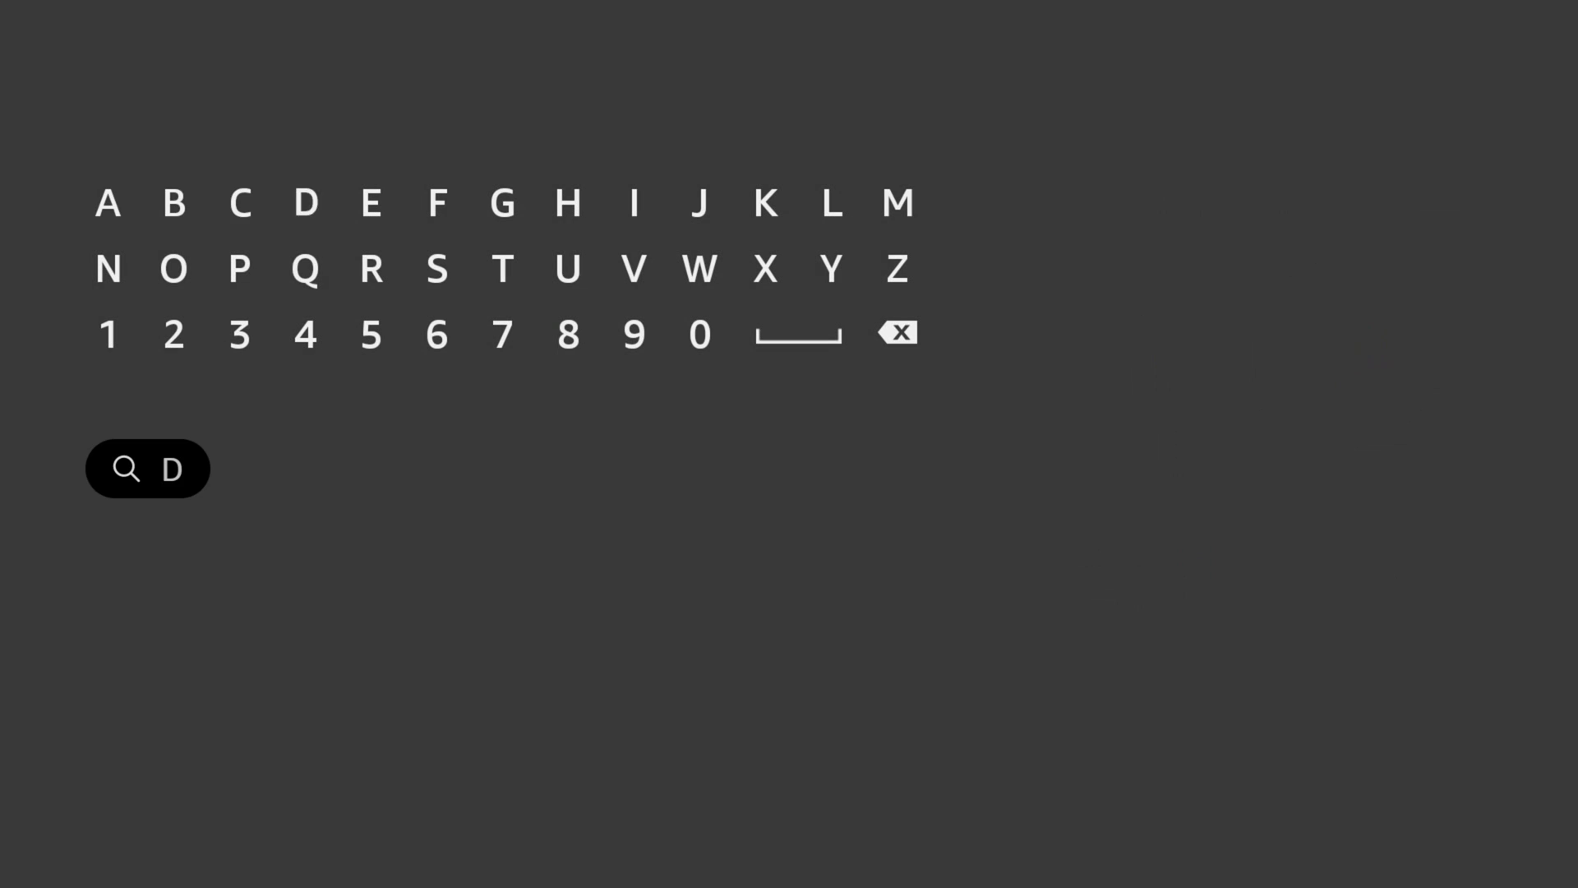
key(Down)
key(Left)
key(Left)
key(Return)
key(Down)
key(Down)
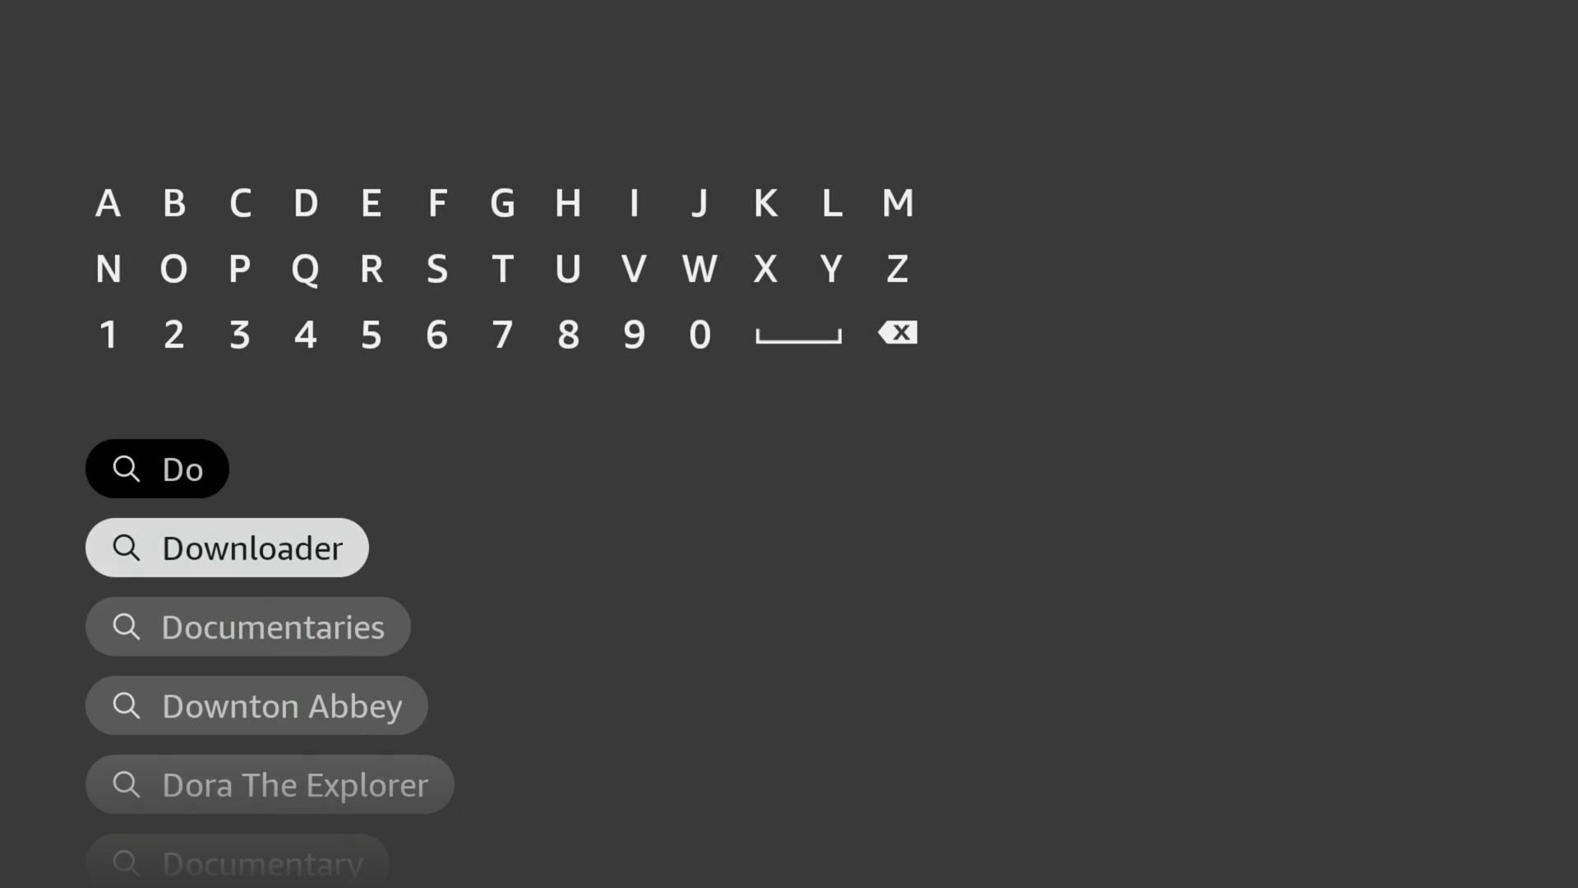
key(Return)
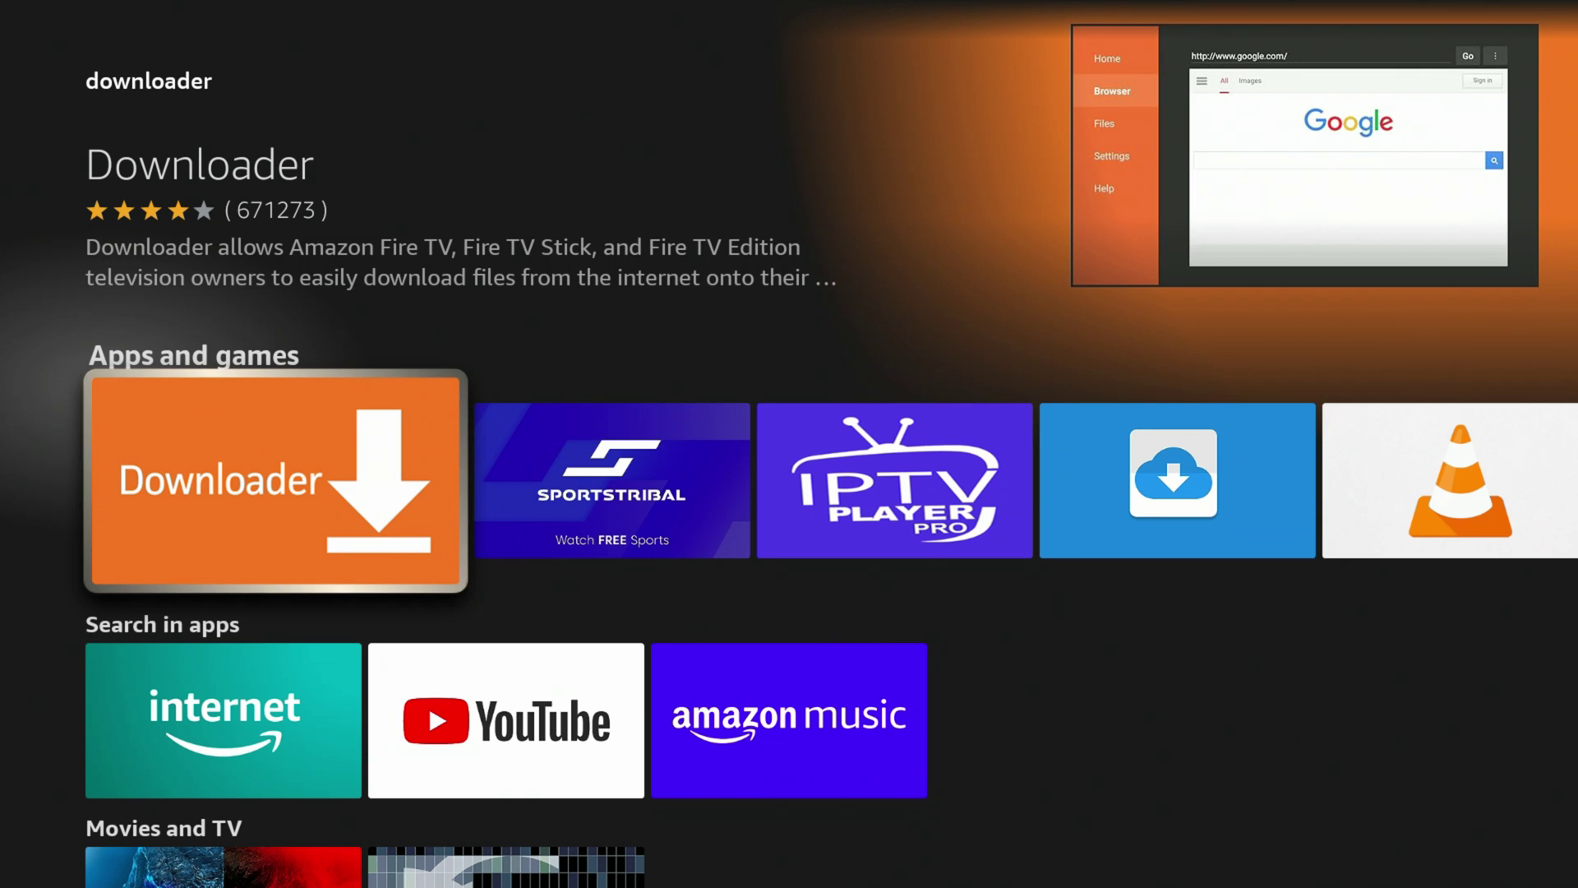
Launch Downloader and open its built-in Browser section
key(Return)
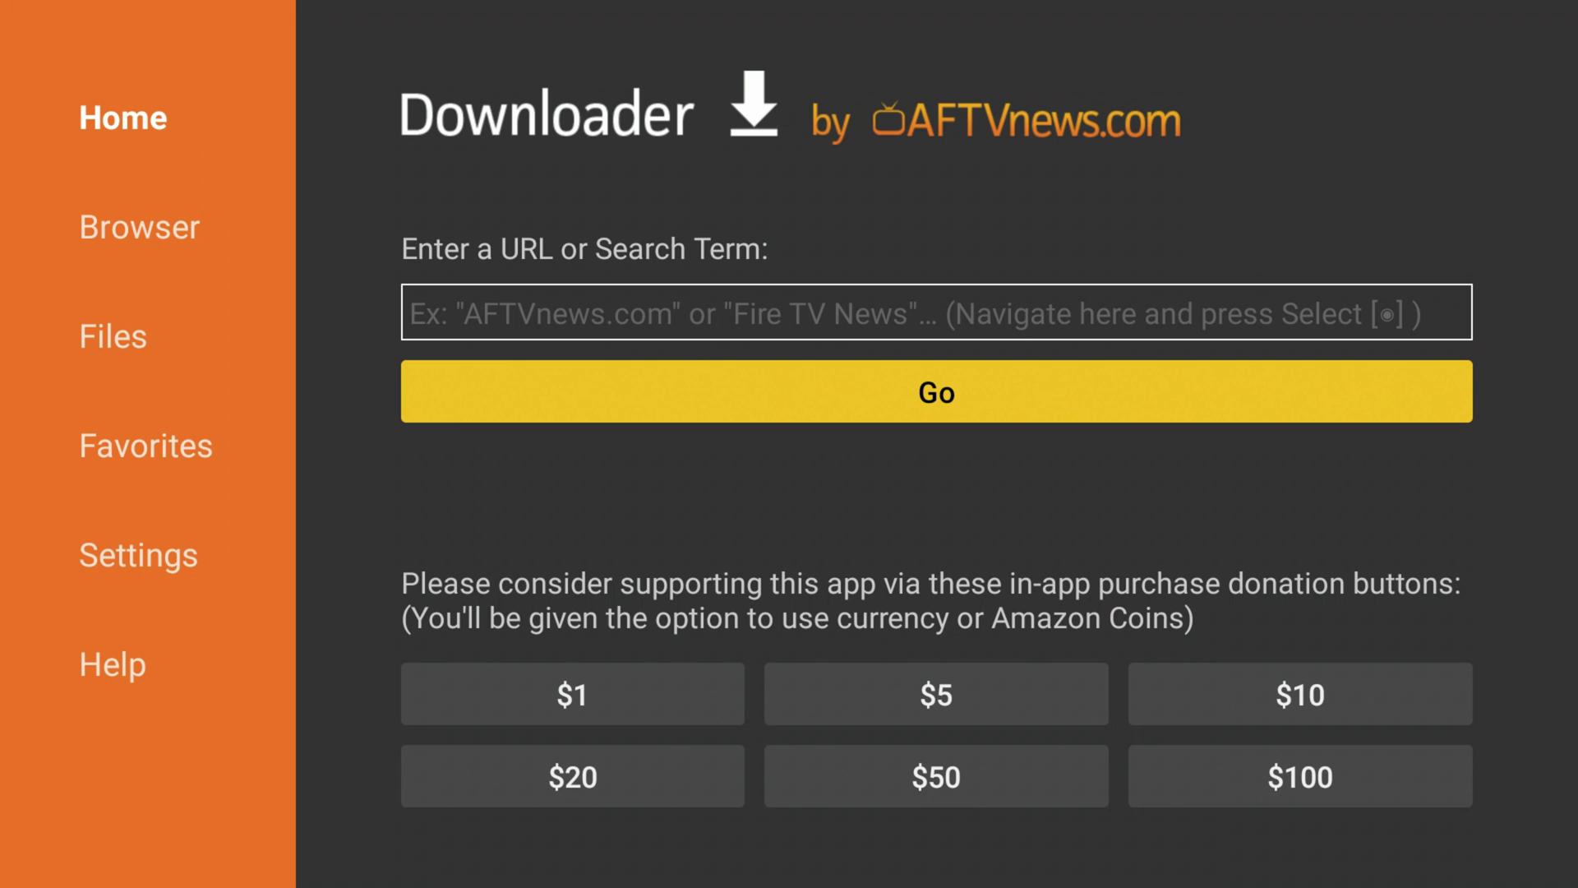
key(Left)
key(Up)
key(Up)
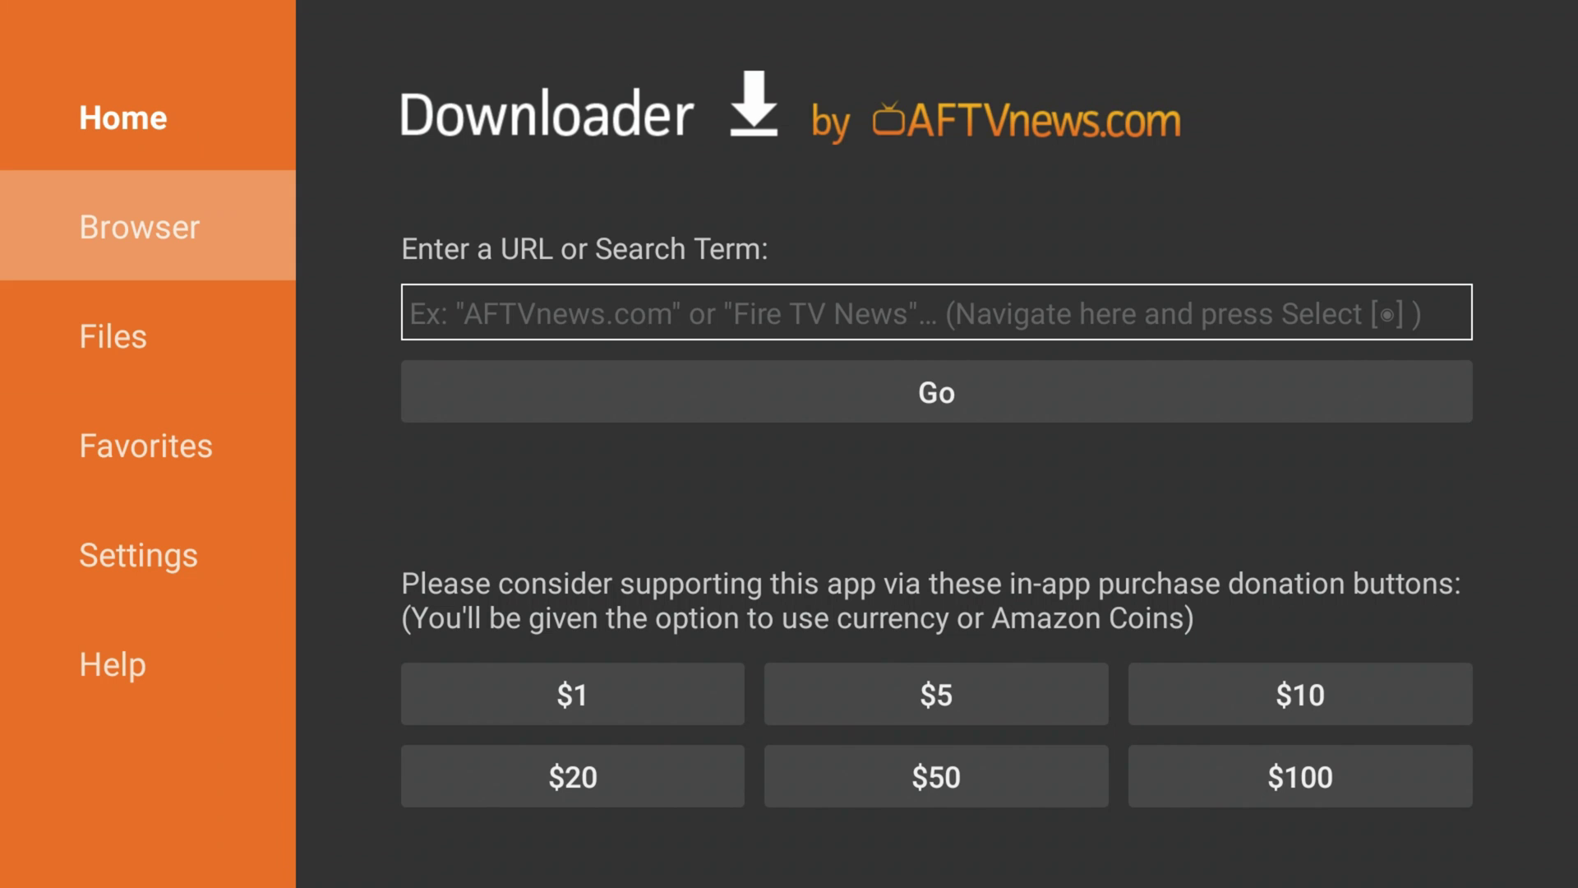
key(Return)
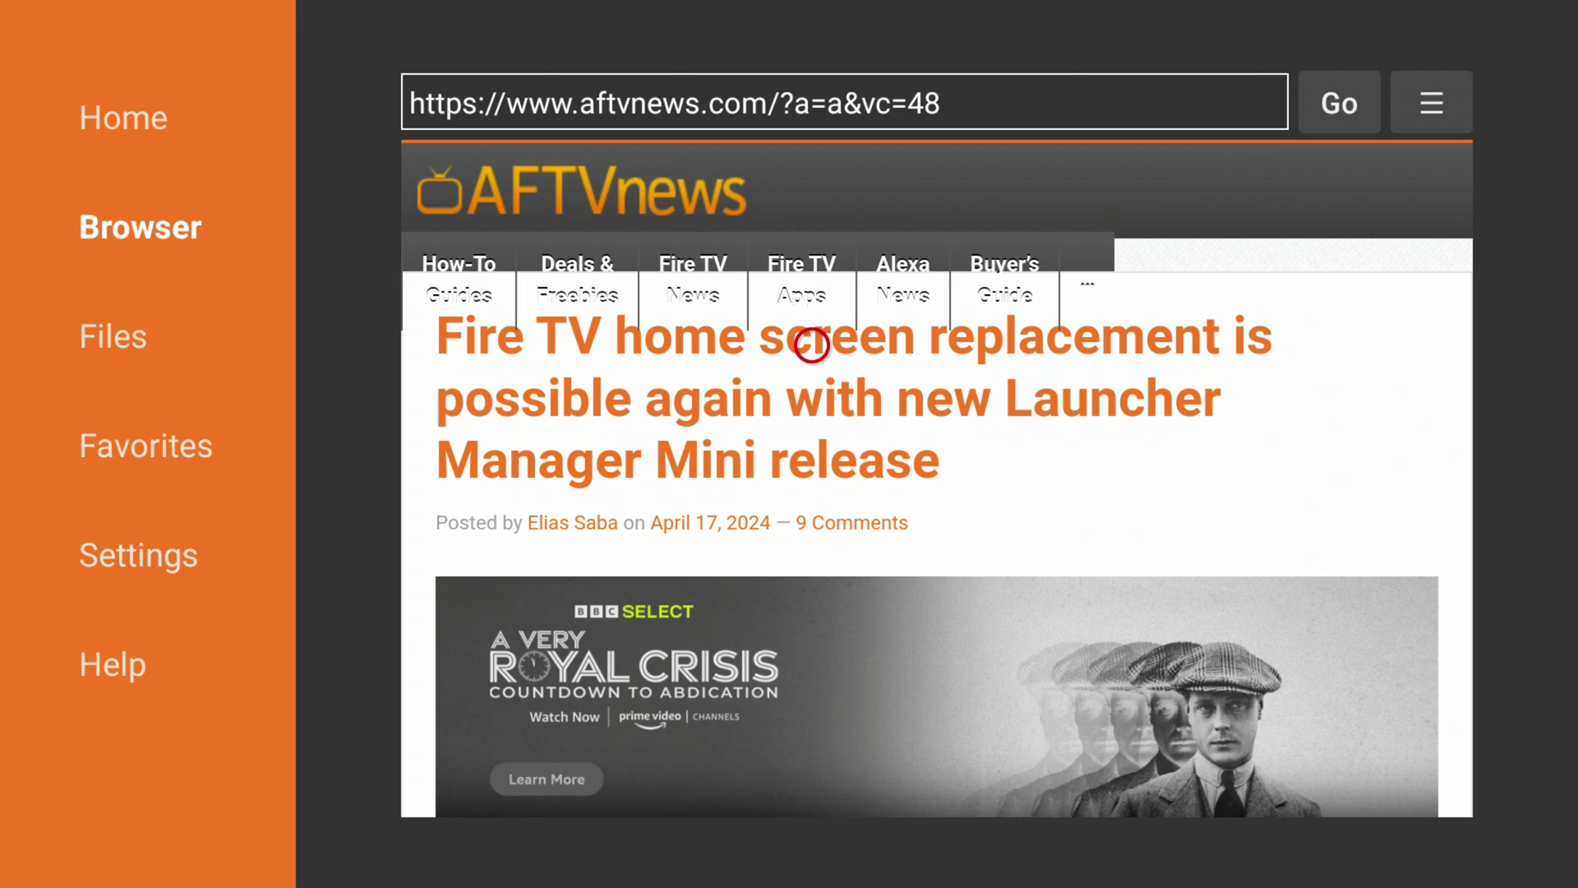
Open and scroll the AFTVnews Launcher Manager Mini article
scroll(813, 784, down, 10)
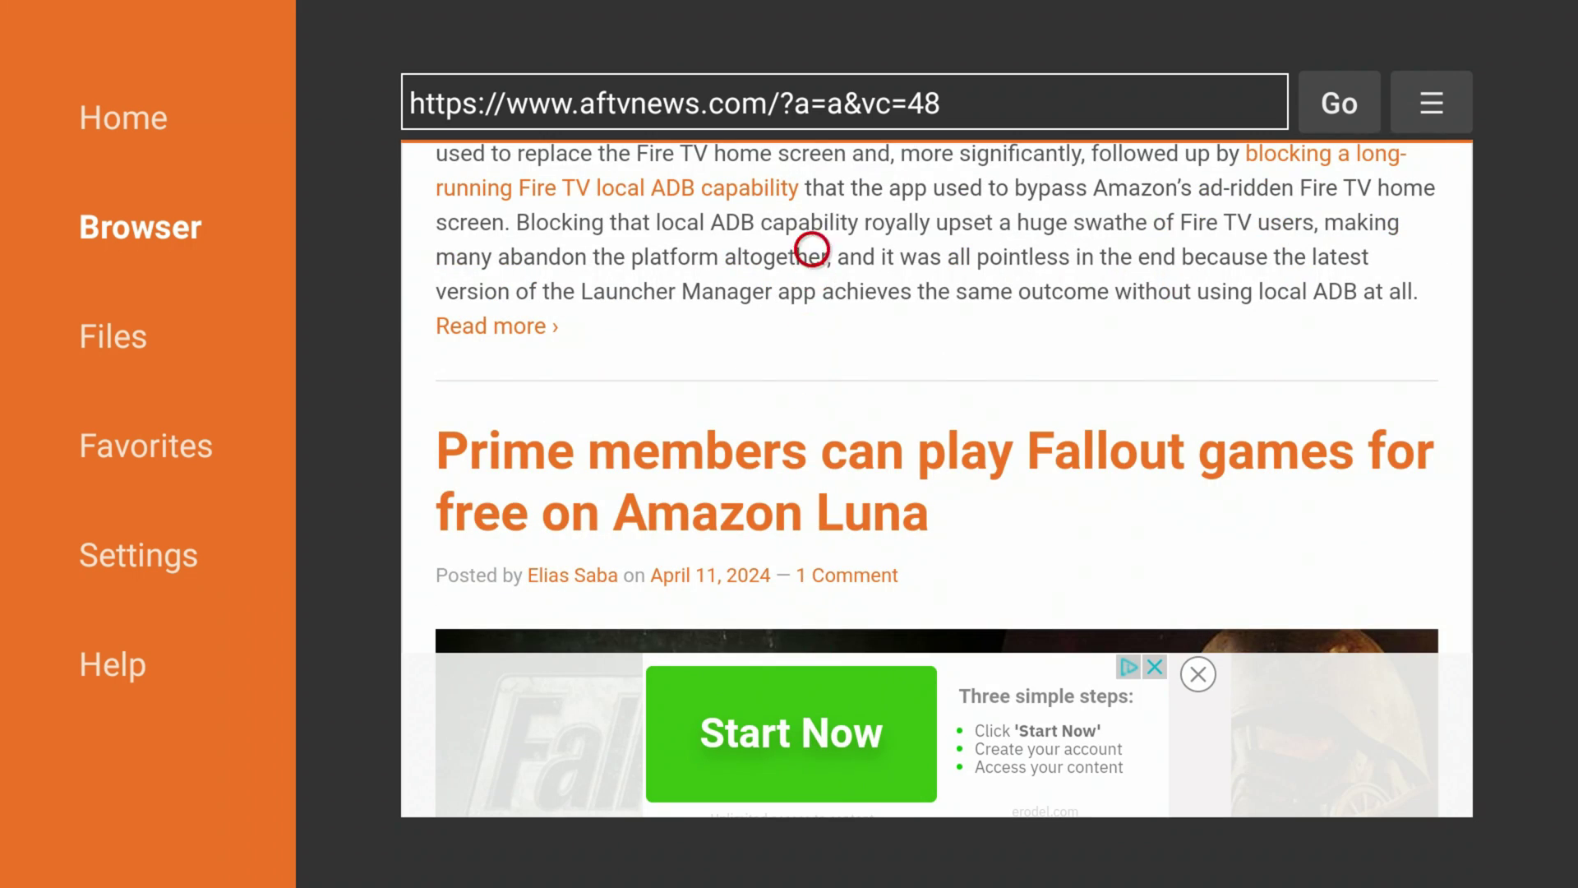
scroll(812, 173, up, 10)
scroll(812, 169, up, 2)
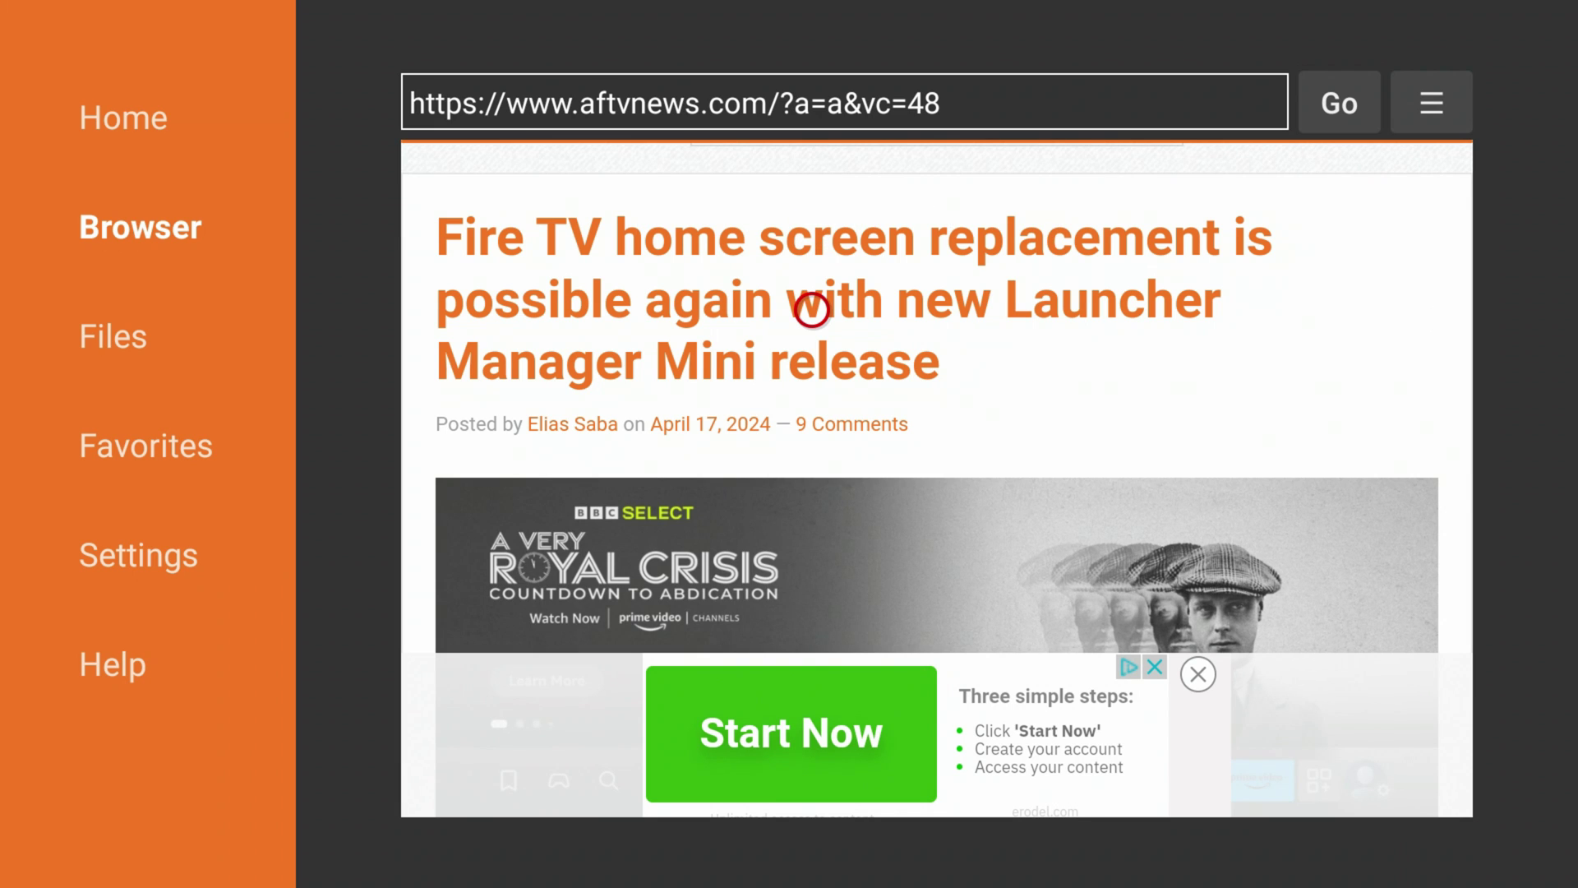
click(812, 310)
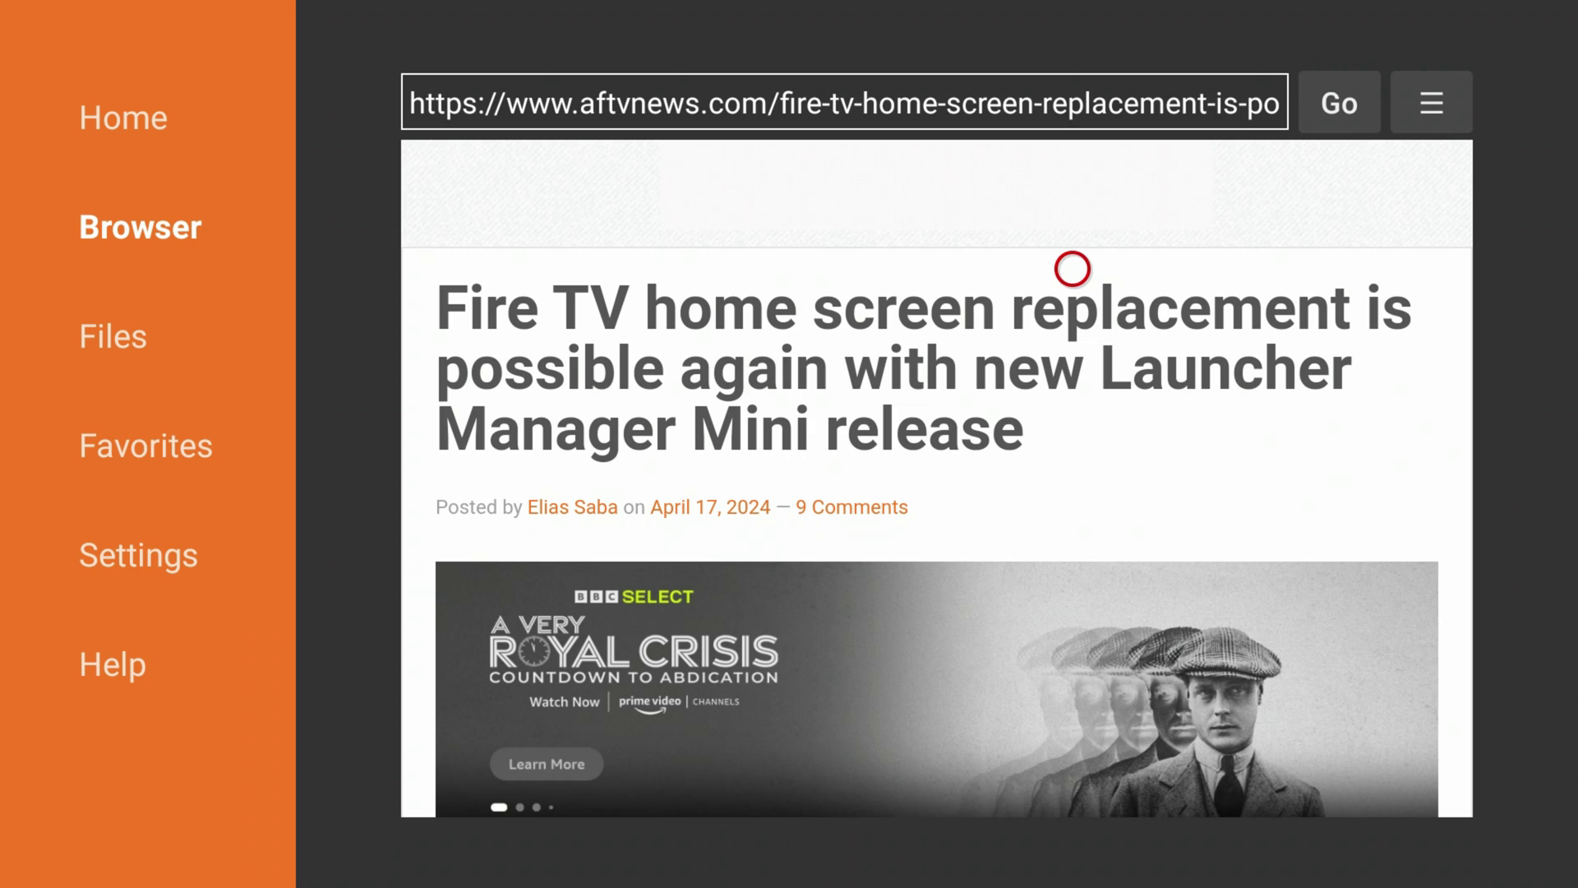
scroll(1073, 658, down, 10)
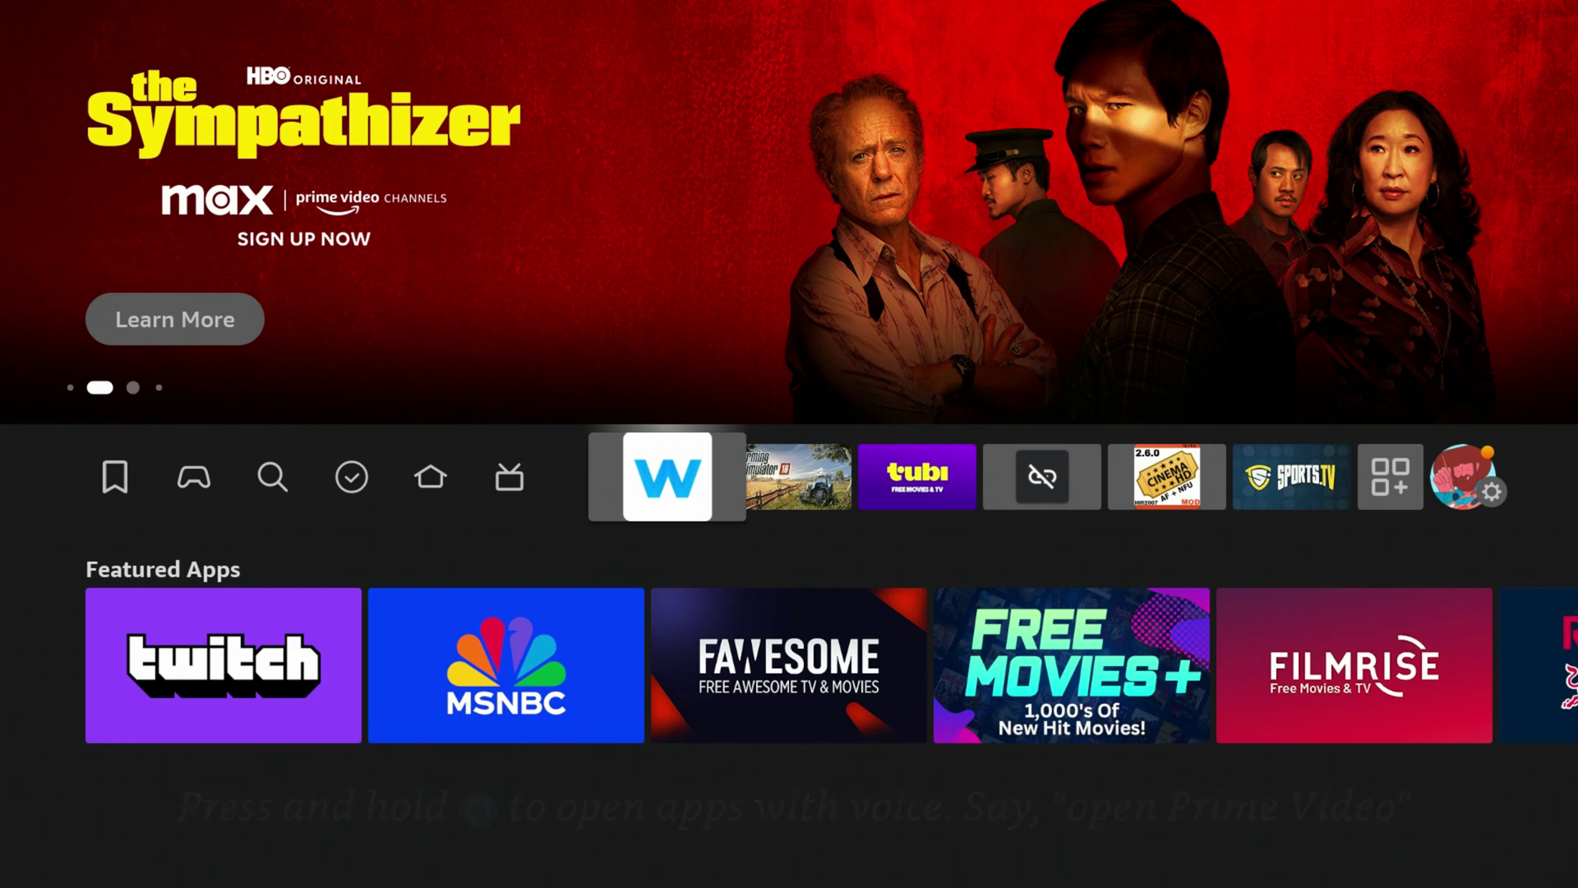
Go to the Home tab and its Recently used apps row, where Downloader and Wolf Launcher lead
key(Down)
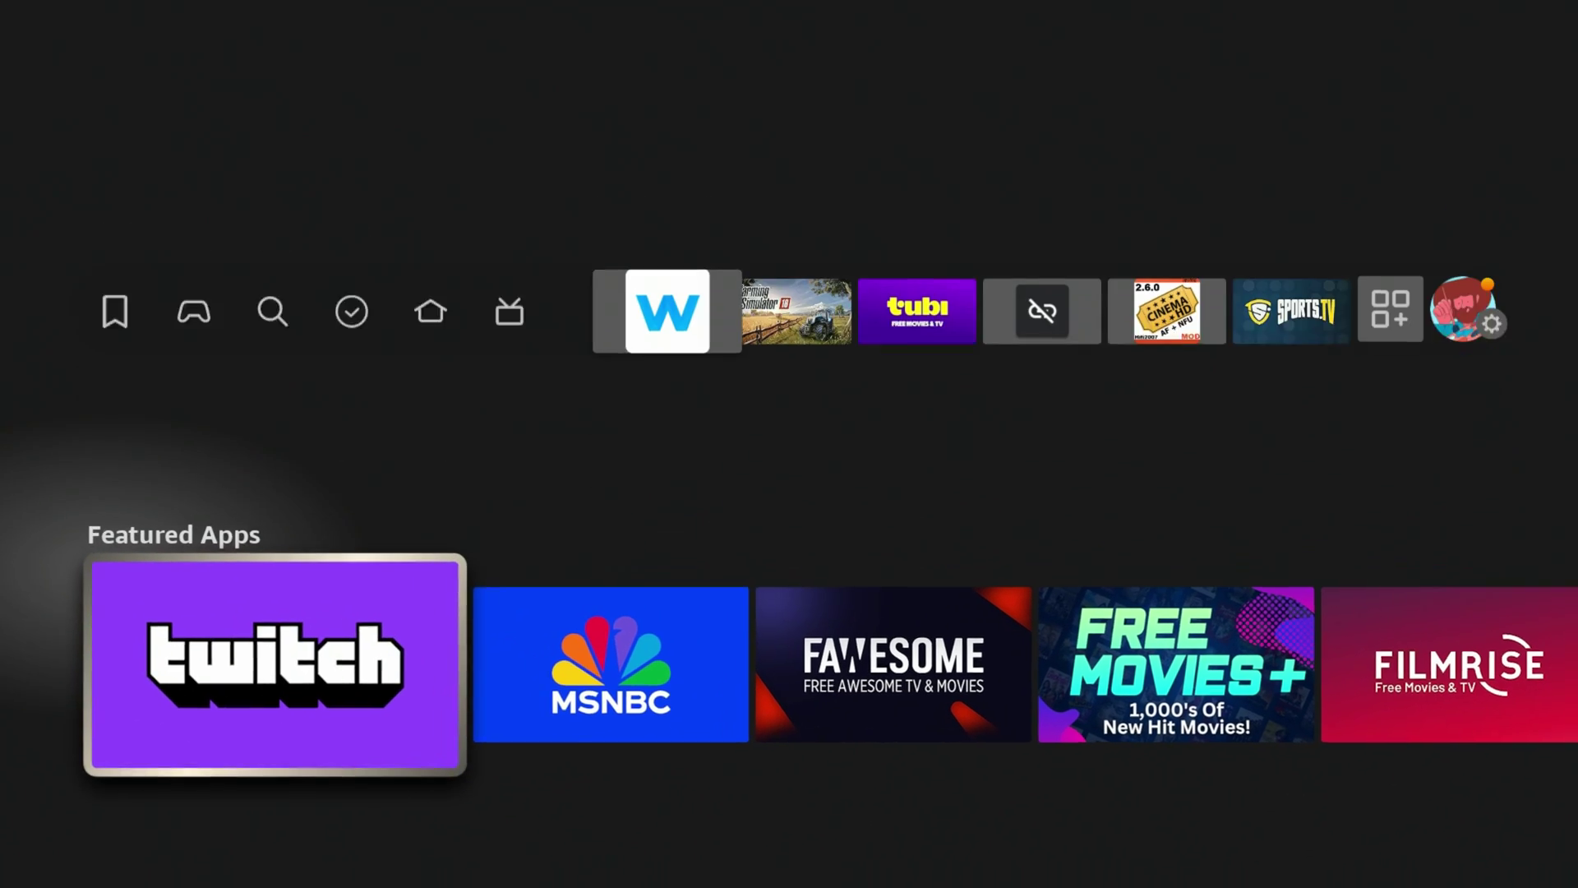
key(Up)
key(Left)
key(Left)
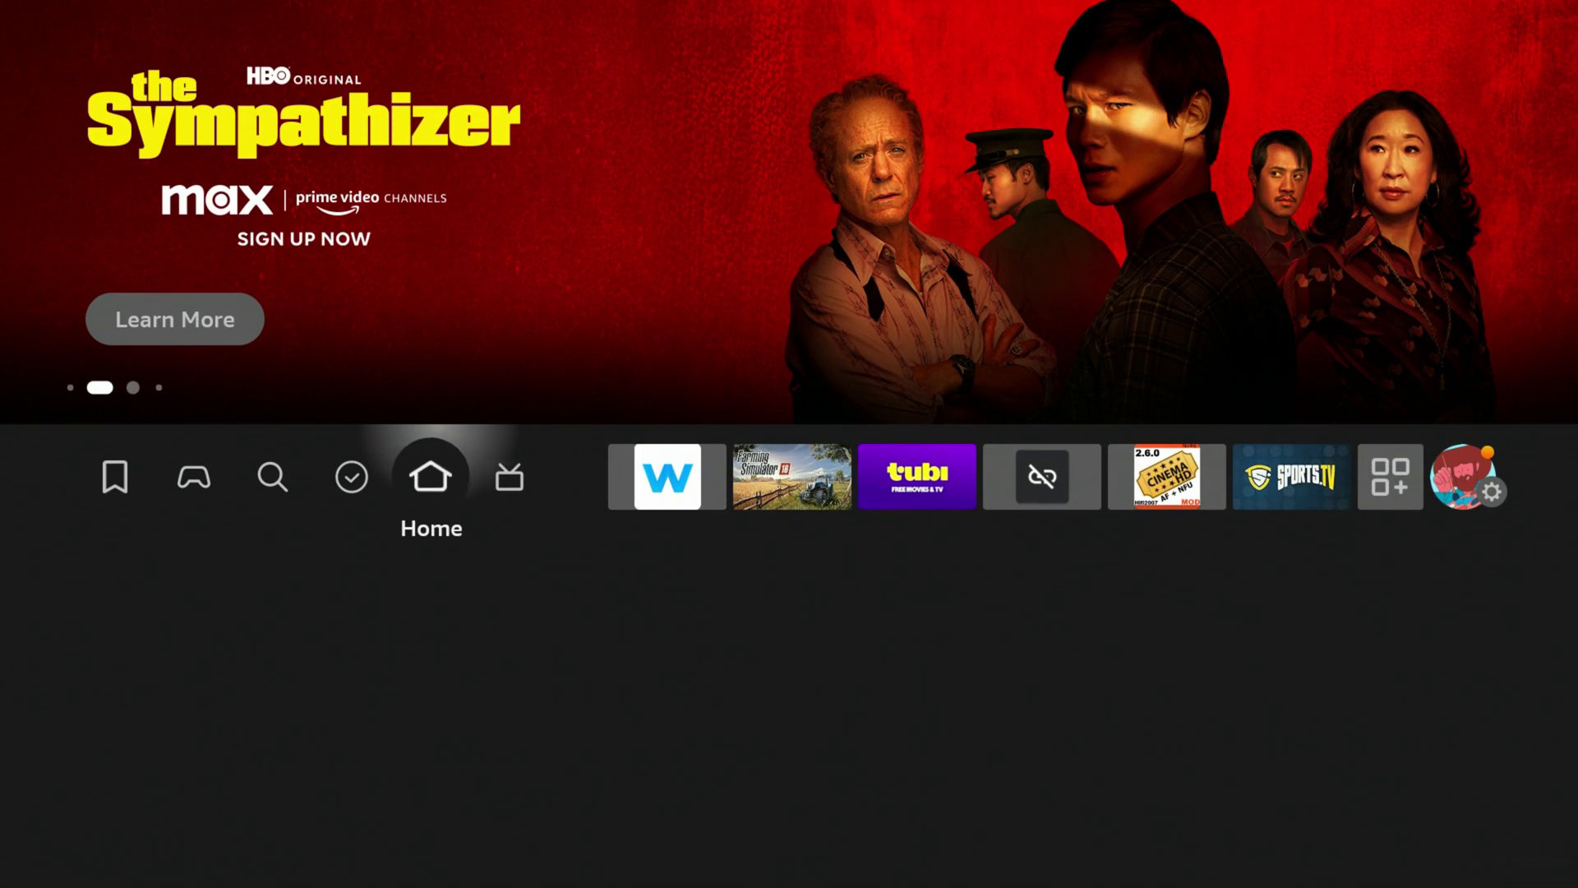
key(Down)
key(Down)
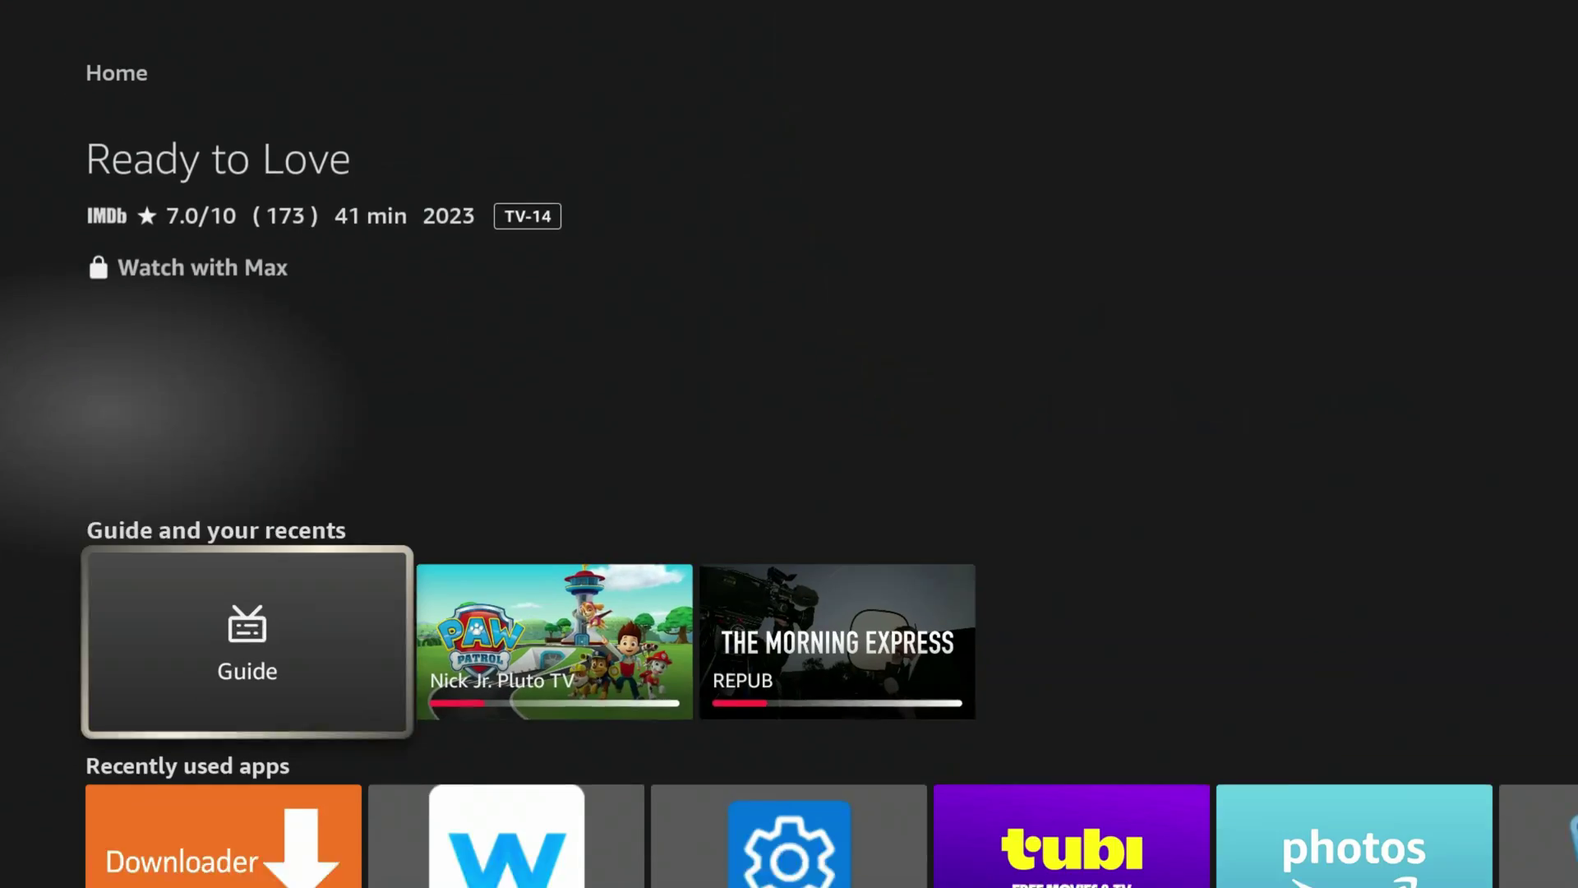
key(Down)
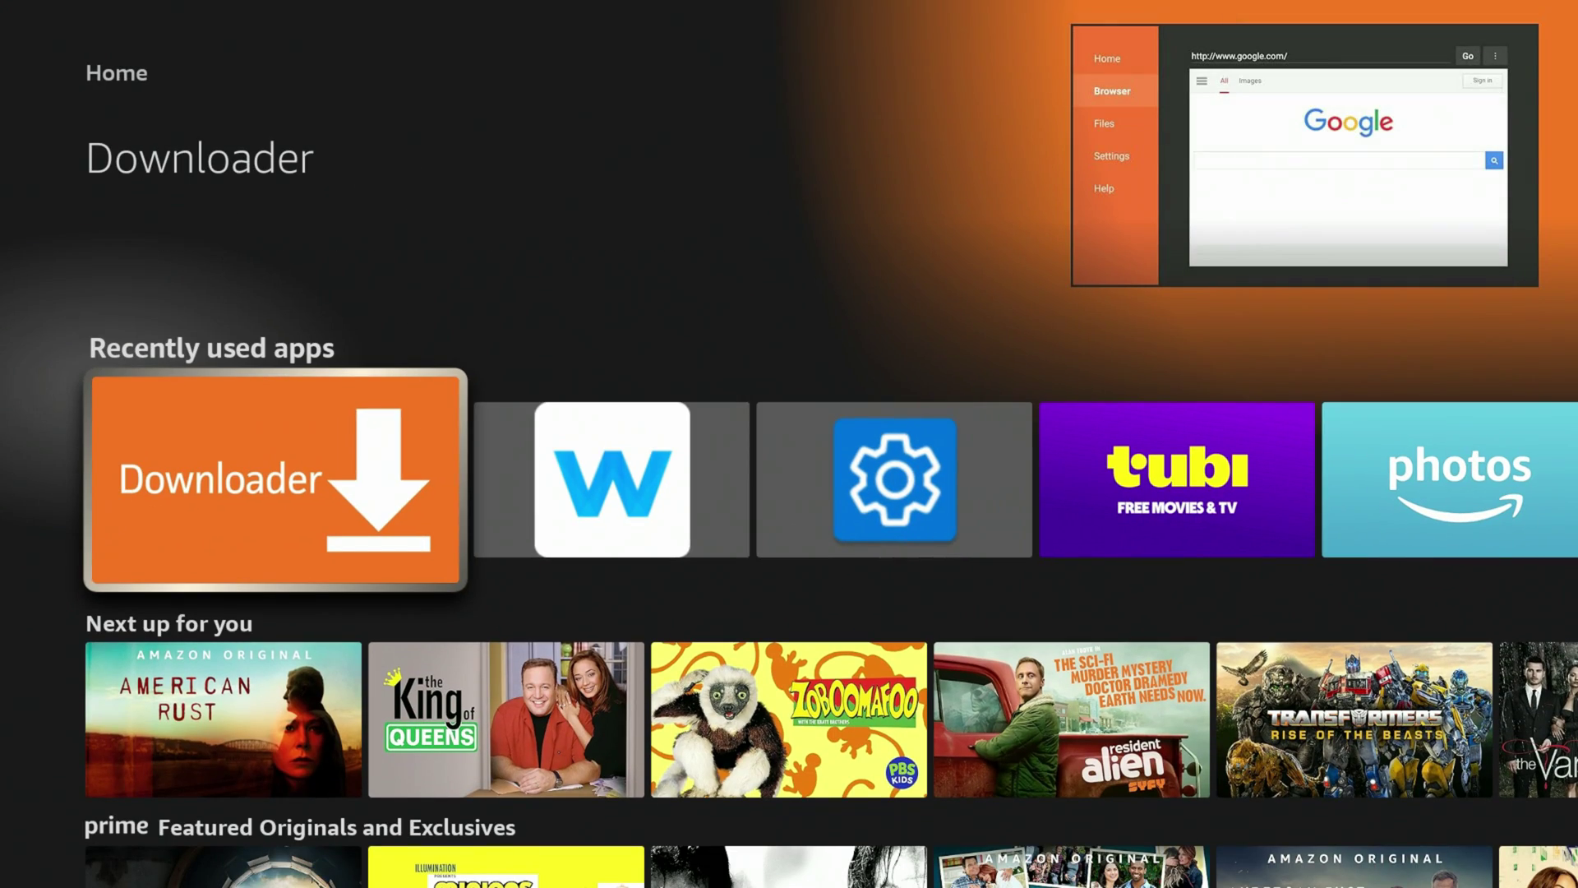